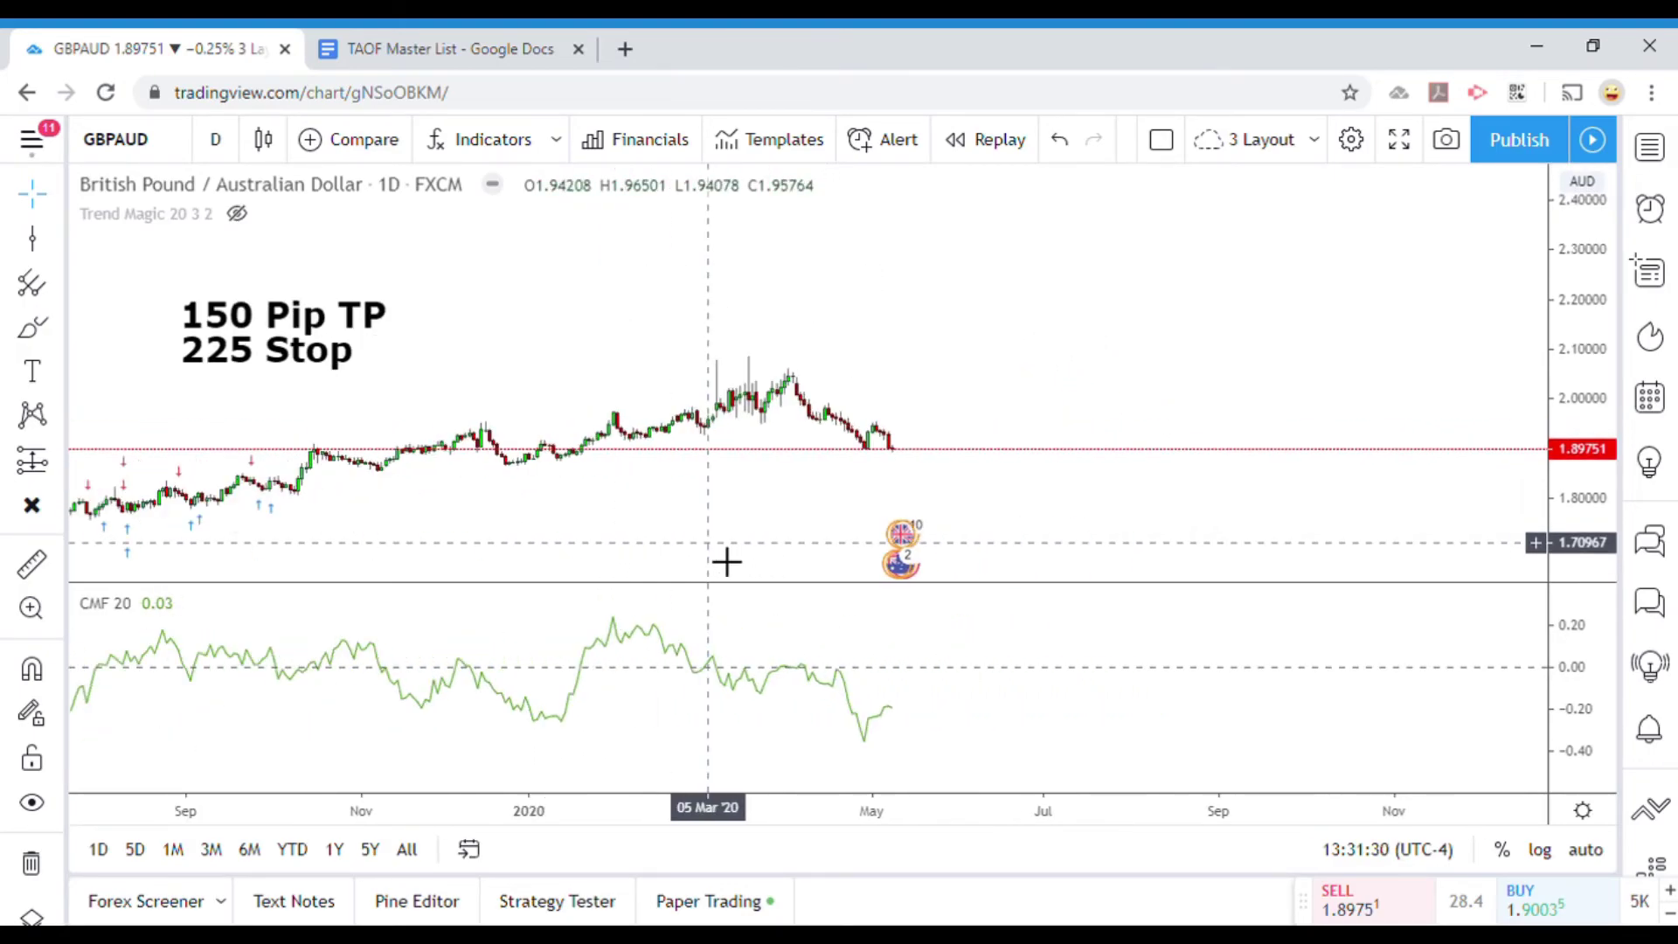
# Pan and zoom the GBPAUD chart back toward 2017, shifting the TP/Stop note down-left.
pyautogui.moveTo(644, 569); pyautogui.dragTo(854, 558)
pyautogui.moveTo(654, 533); pyautogui.dragTo(699, 548)
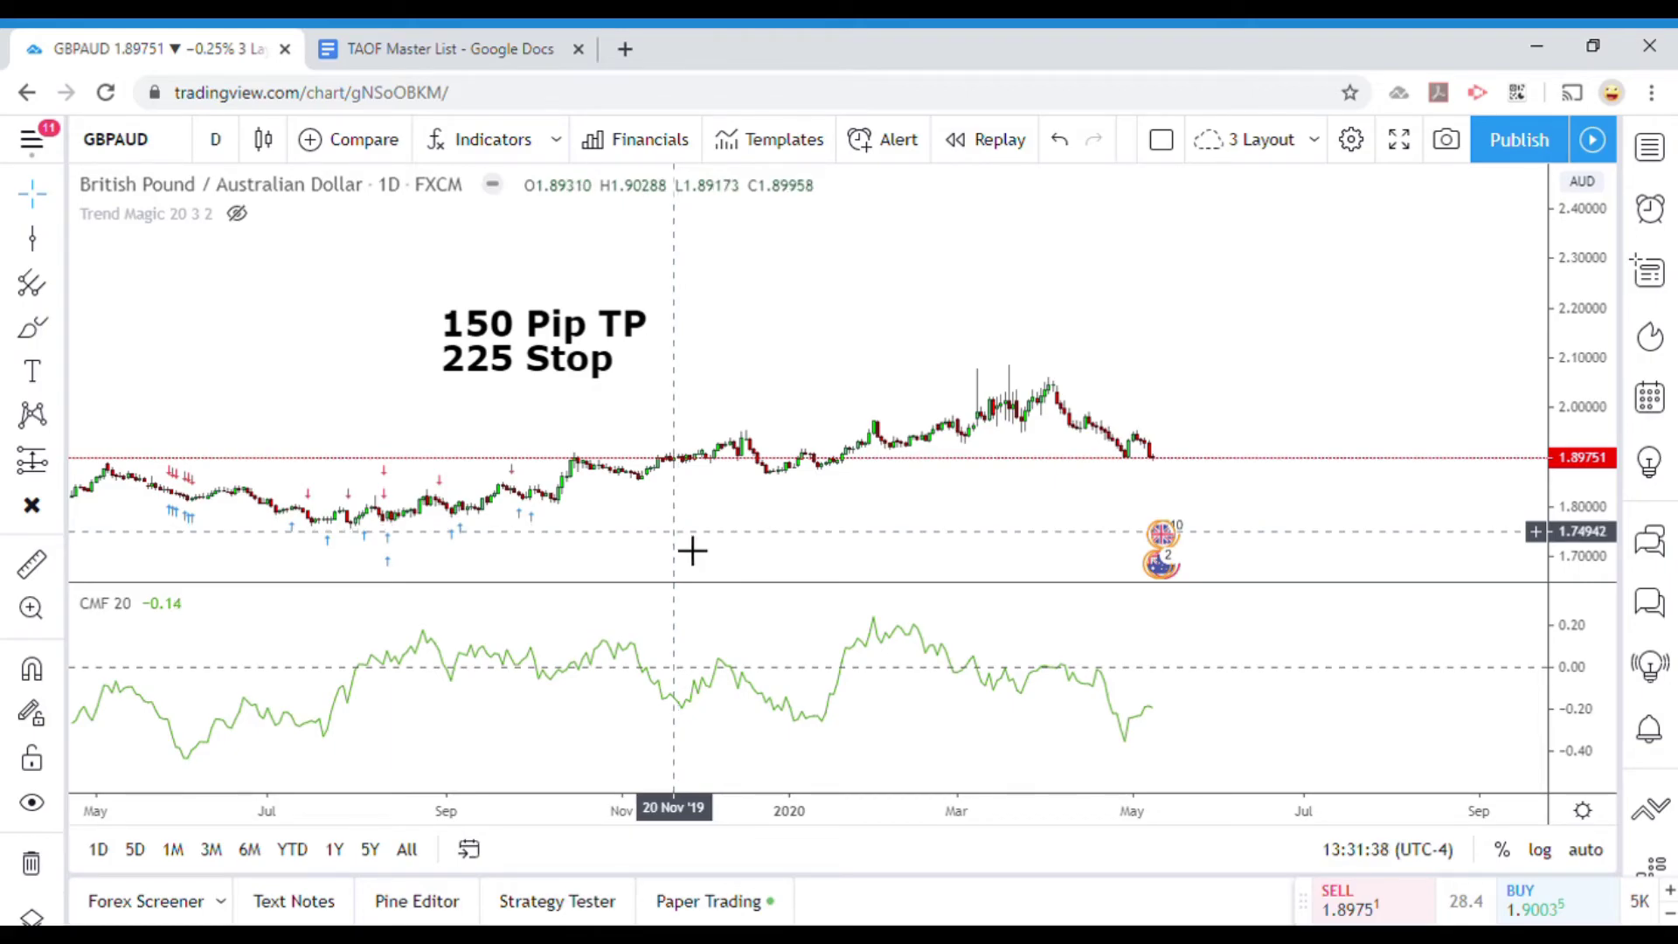
pyautogui.moveTo(1602, 533); pyautogui.dragTo(1485, 458)
pyautogui.moveTo(599, 308); pyautogui.dragTo(582, 383)
pyautogui.moveTo(786, 390); pyautogui.dragTo(805, 333)
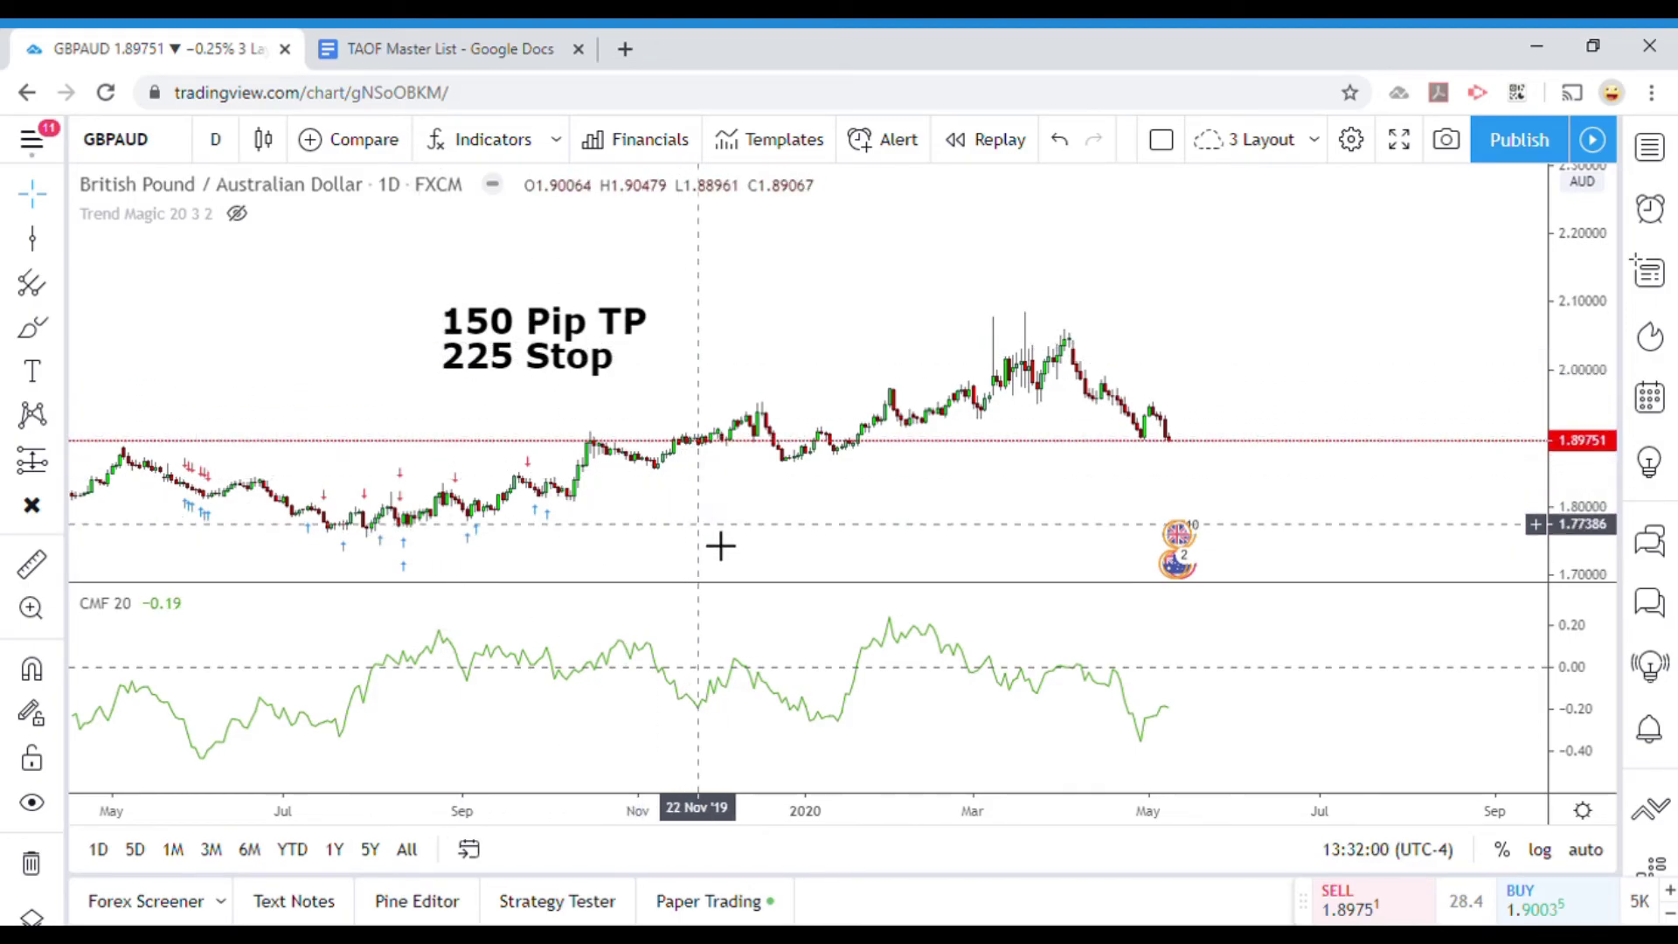
pyautogui.moveTo(765, 548); pyautogui.dragTo(958, 539)
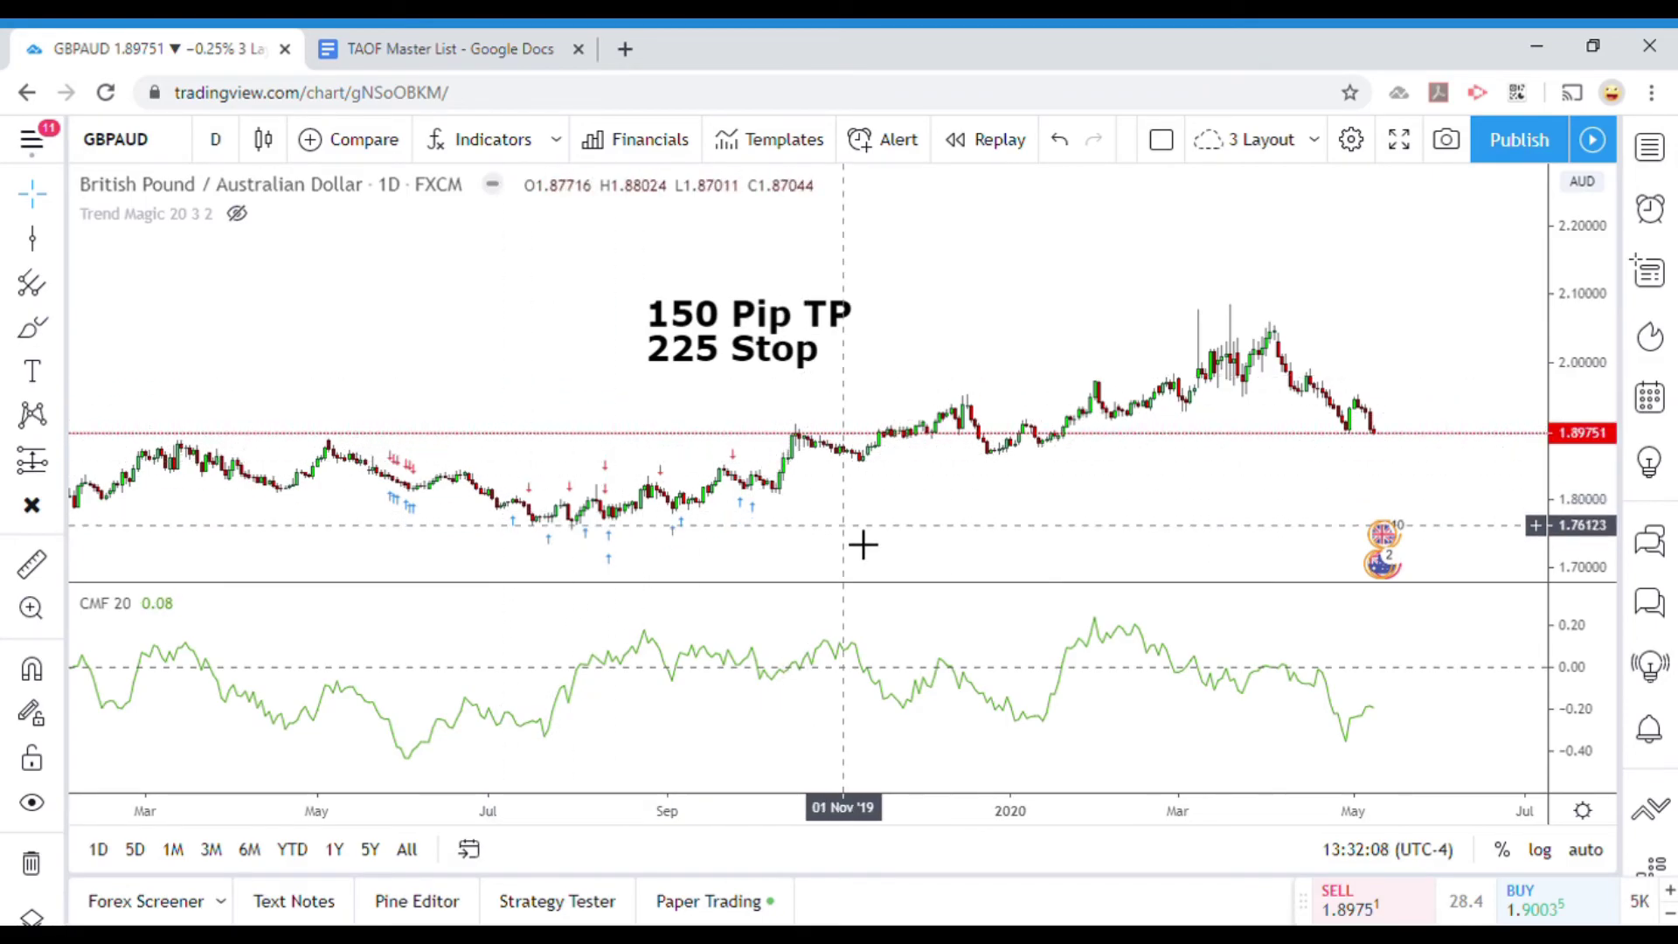
pyautogui.scroll(2, 764, 554)
pyautogui.moveTo(764, 554); pyautogui.dragTo(944, 516)
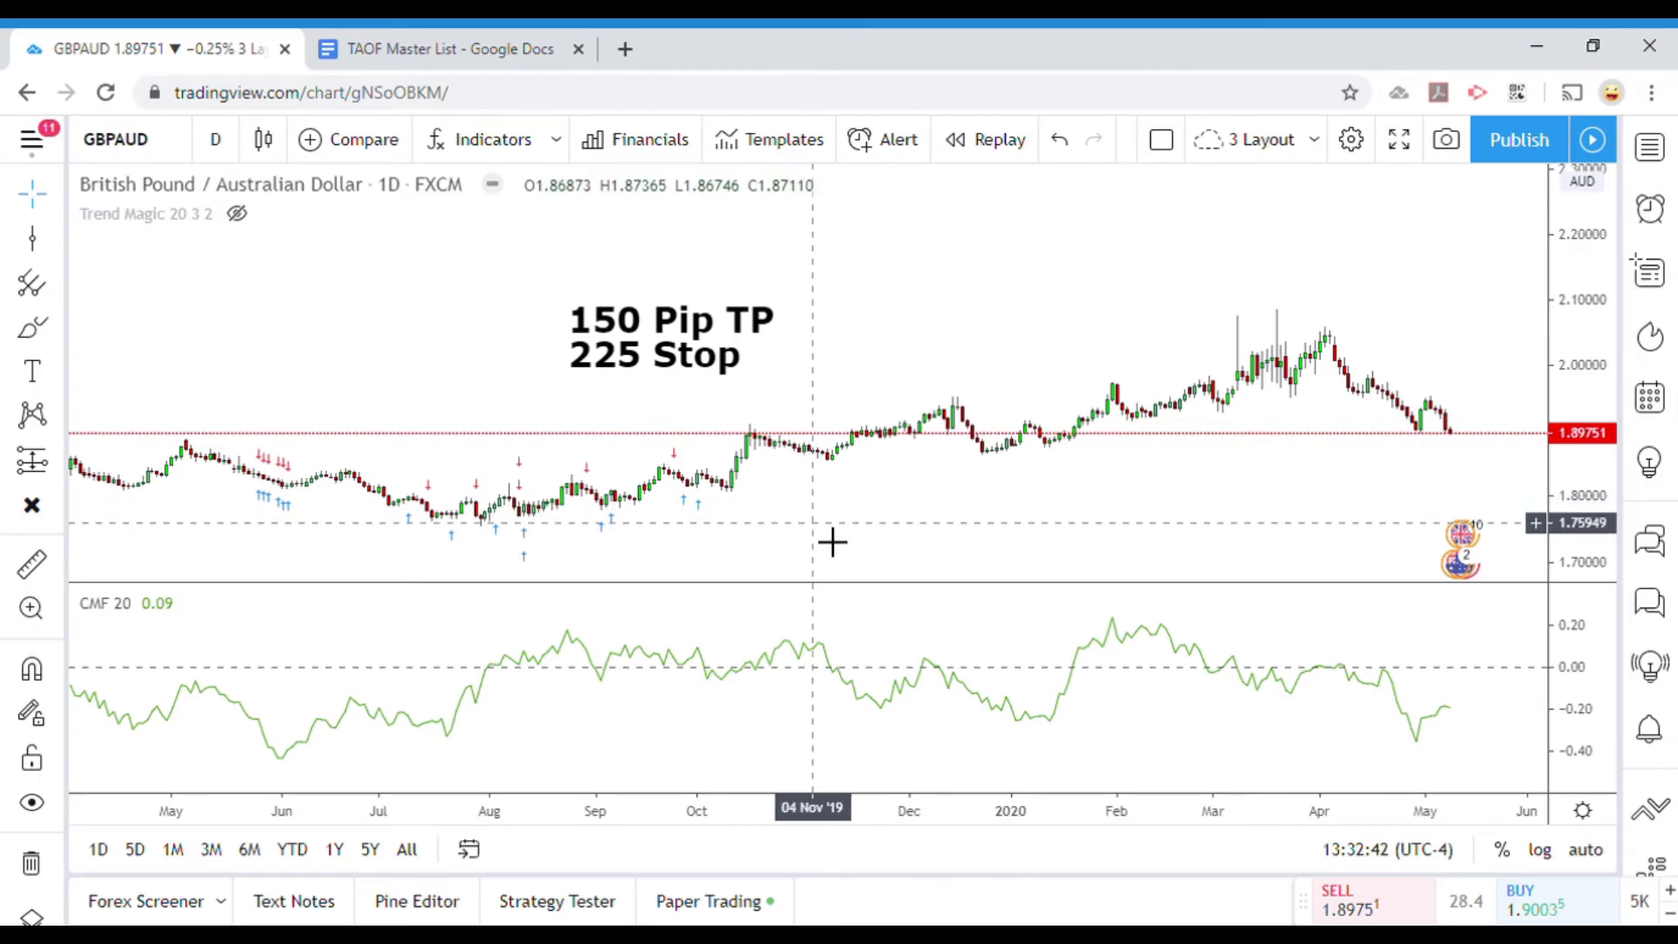
# Autoscale the price axis, zoom out to show 2017 onward, and drag the TP/Stop note left.
pyautogui.doubleClick(1564, 524)
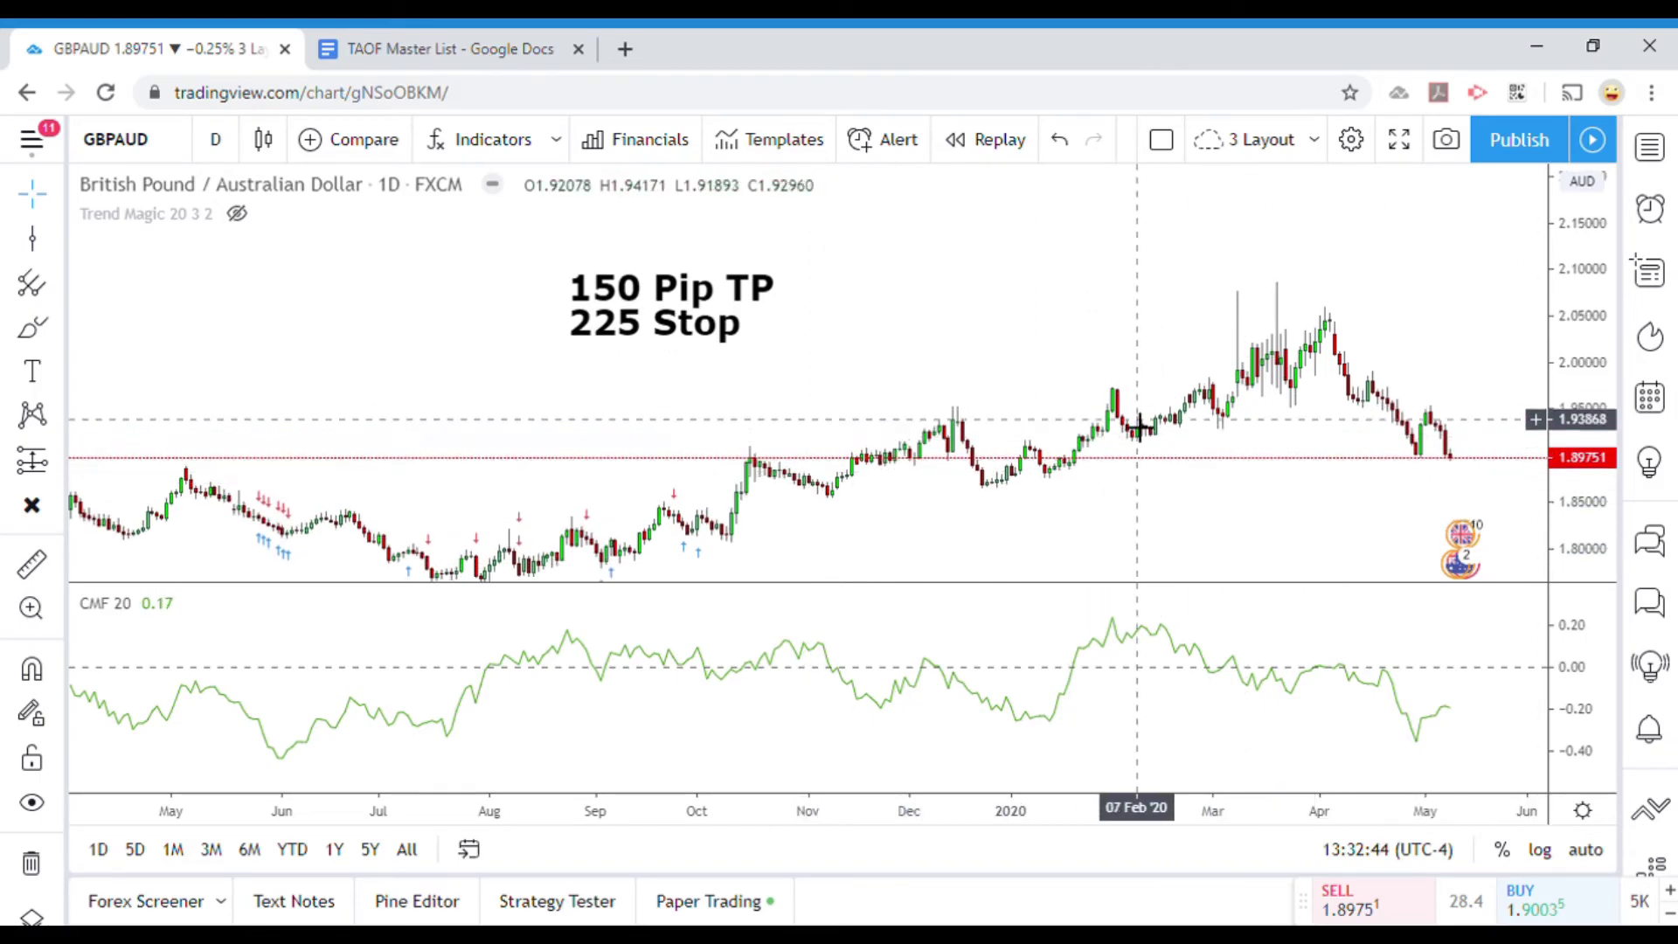
pyautogui.moveTo(1577, 378); pyautogui.dragTo(1577, 464)
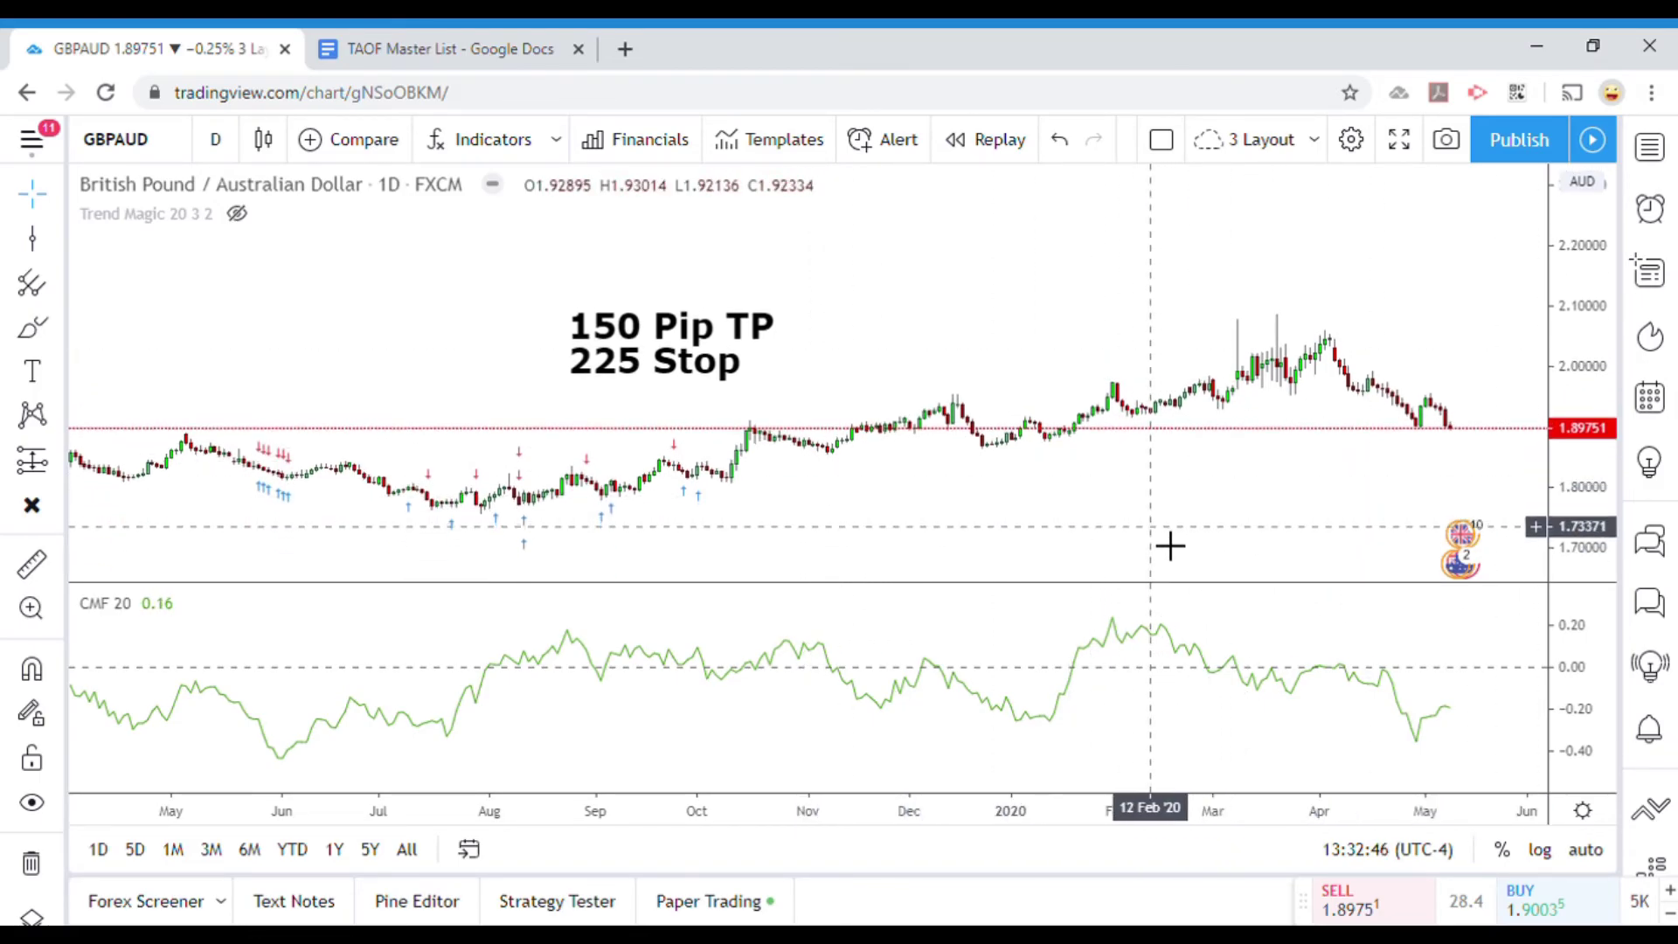
pyautogui.scroll(-3, 1170, 545)
pyautogui.moveTo(1146, 559); pyautogui.dragTo(1131, 516)
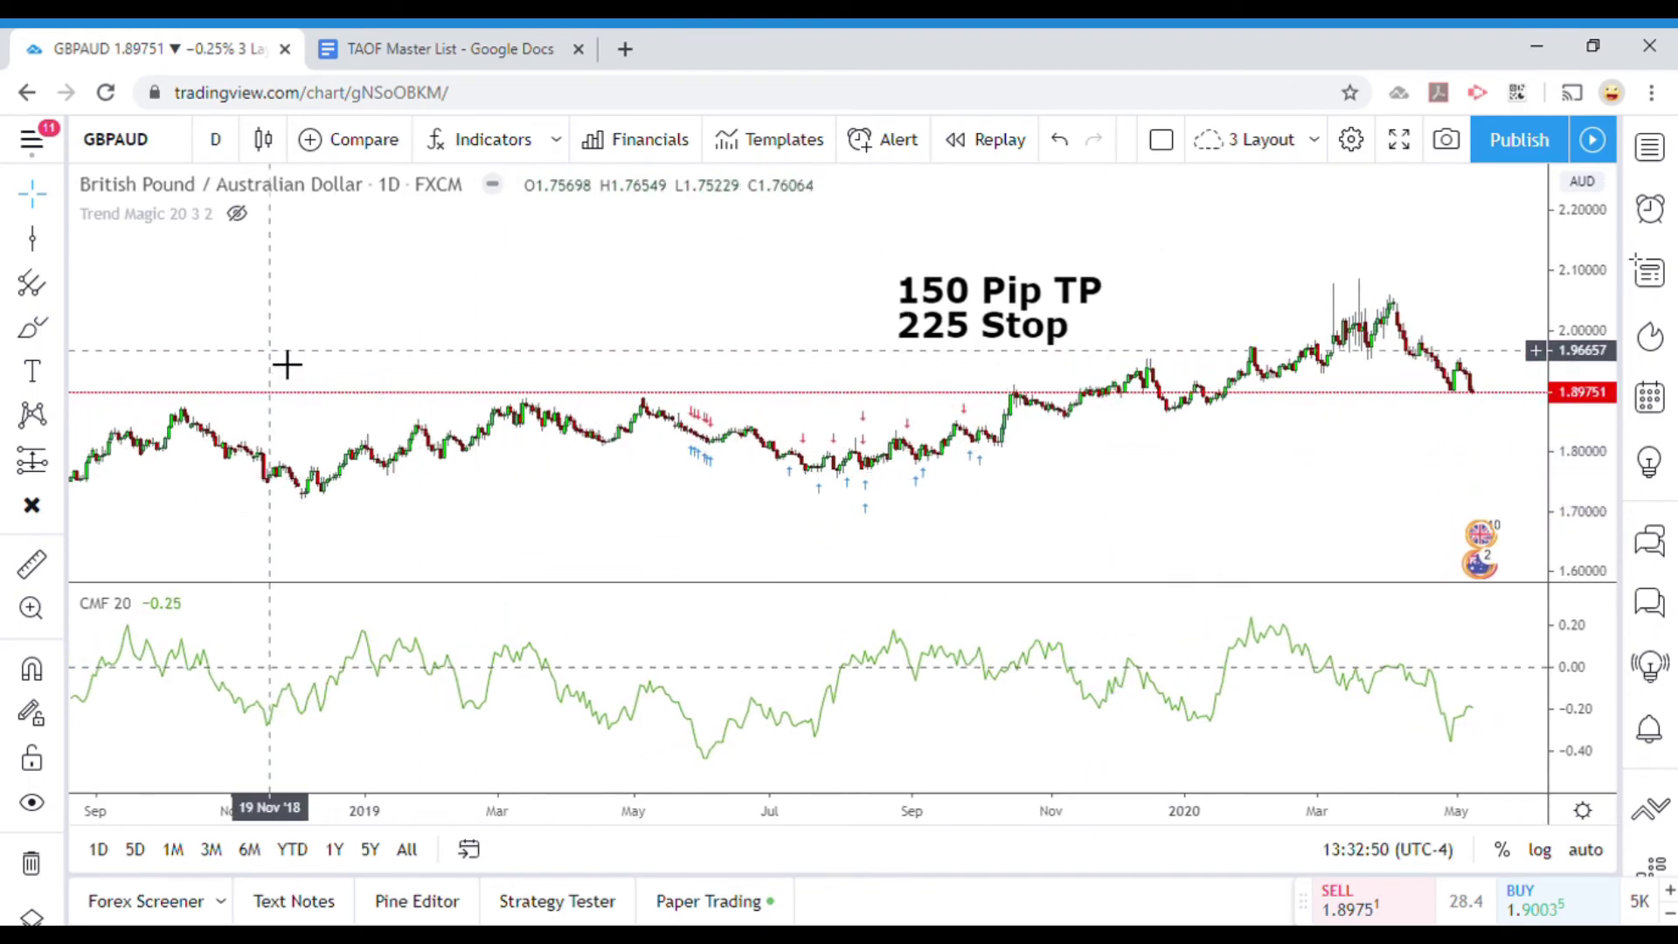
pyautogui.moveTo(273, 344); pyautogui.dragTo(487, 378)
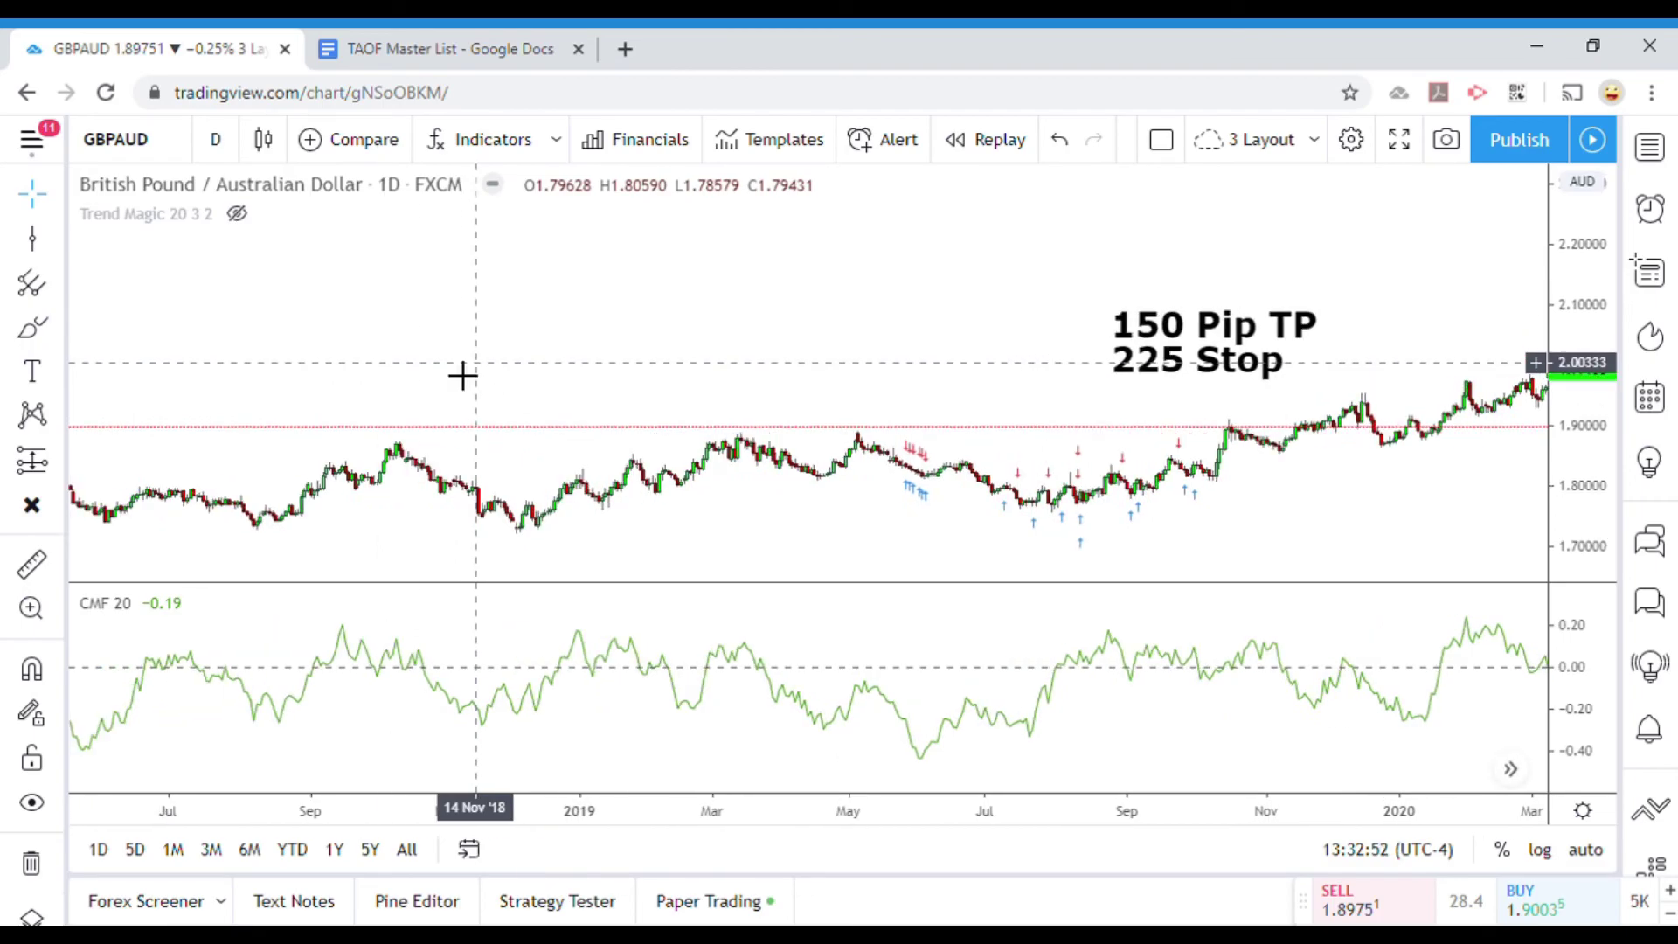
pyautogui.scroll(-5, 536, 382)
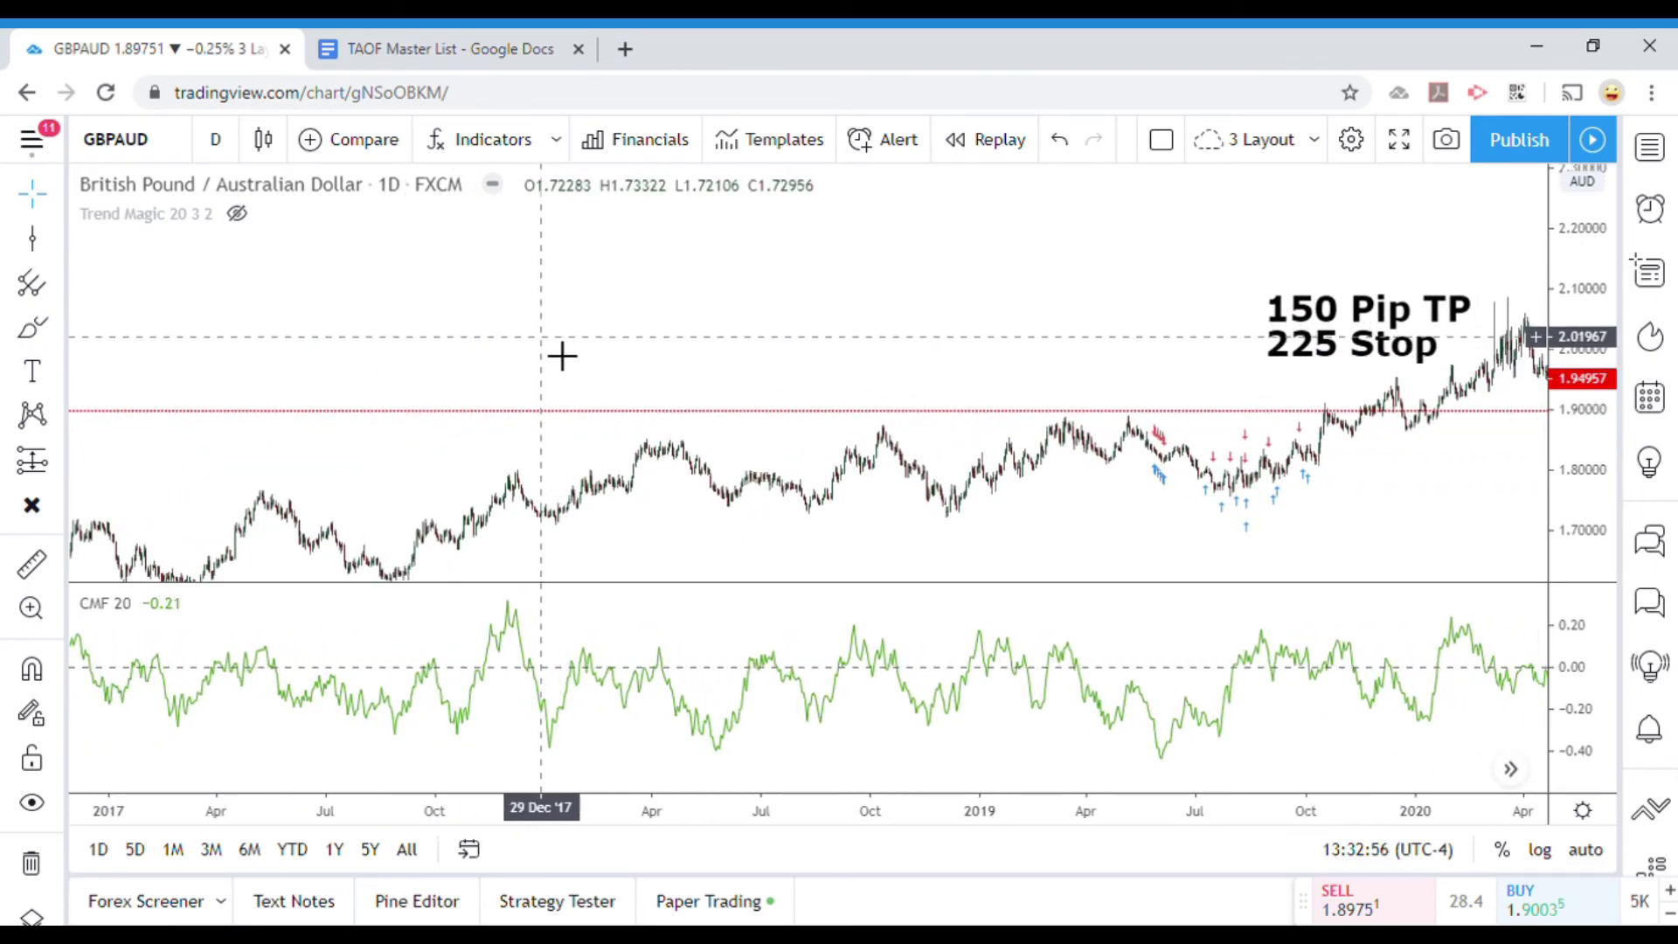
pyautogui.moveTo(1314, 349); pyautogui.dragTo(336, 447)
pyautogui.click(592, 337)
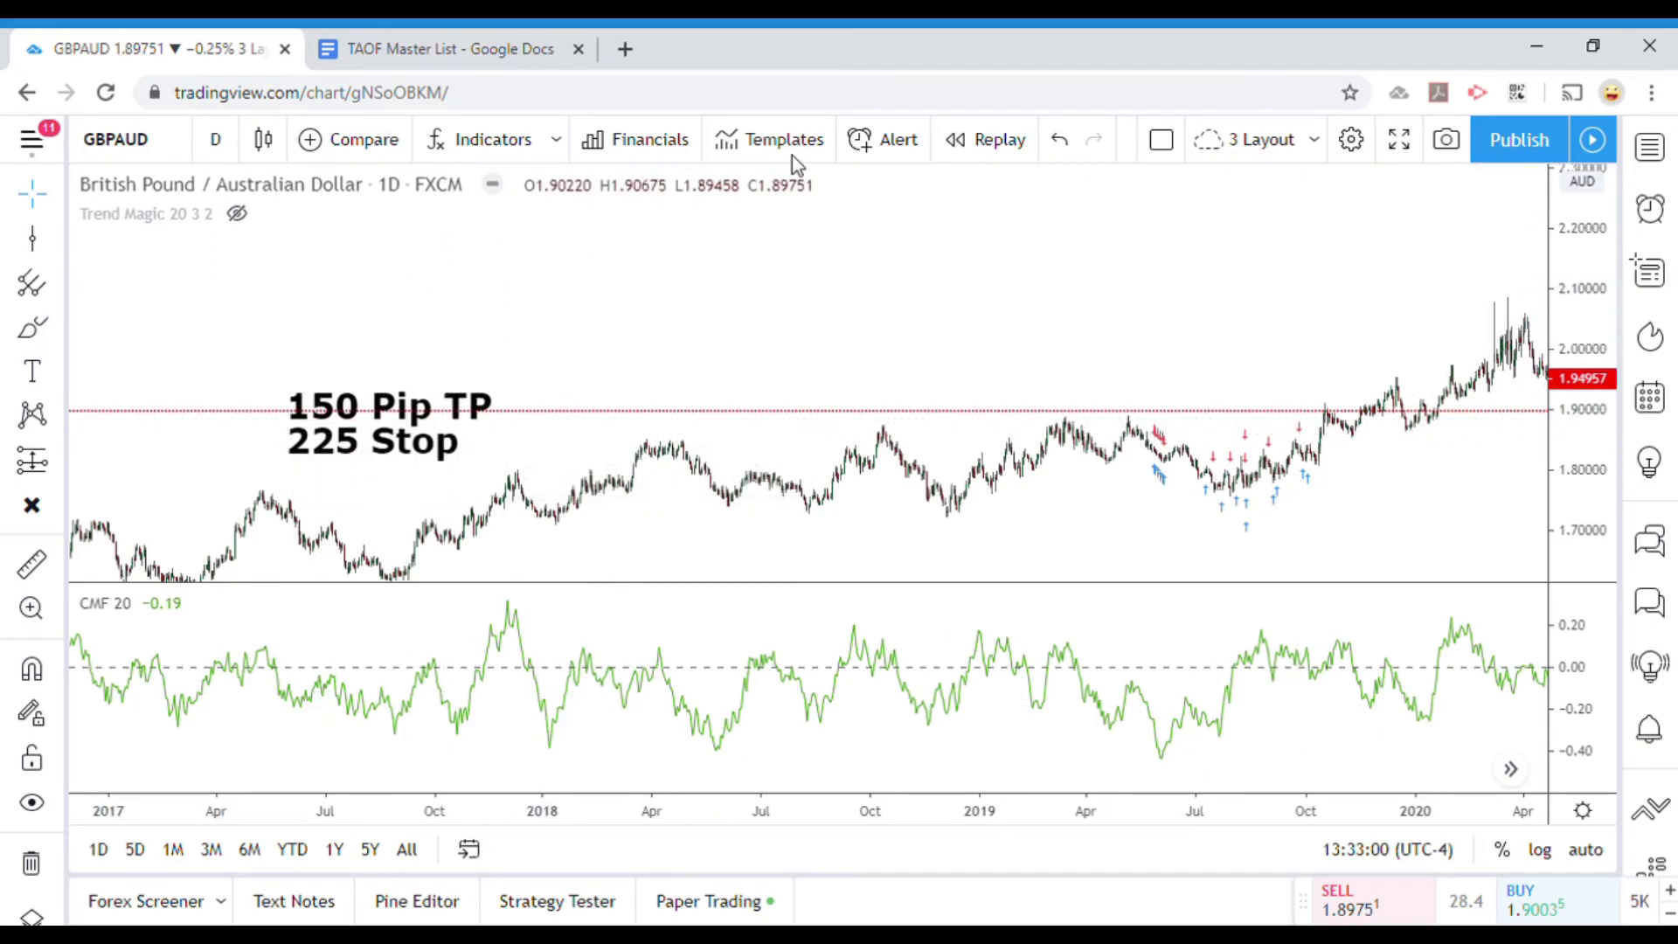
# Dismiss the alert dialog and start Bar Replay from 29 Dec 2017.
pyautogui.click(893, 146)
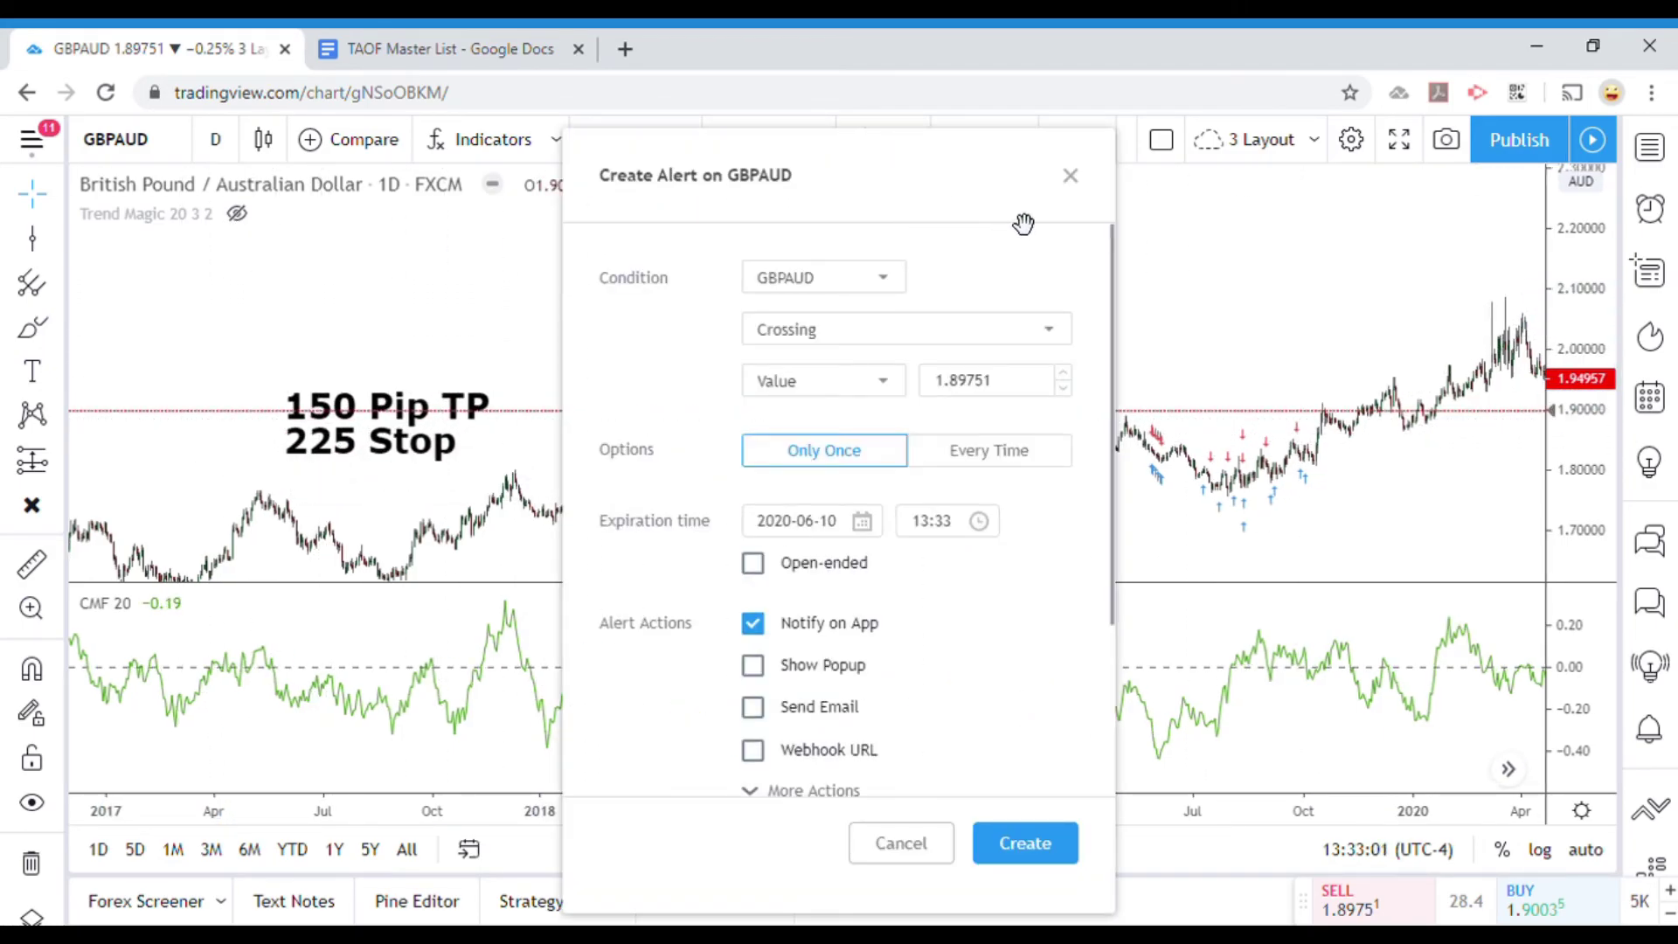
pyautogui.click(1070, 178)
pyautogui.click(974, 139)
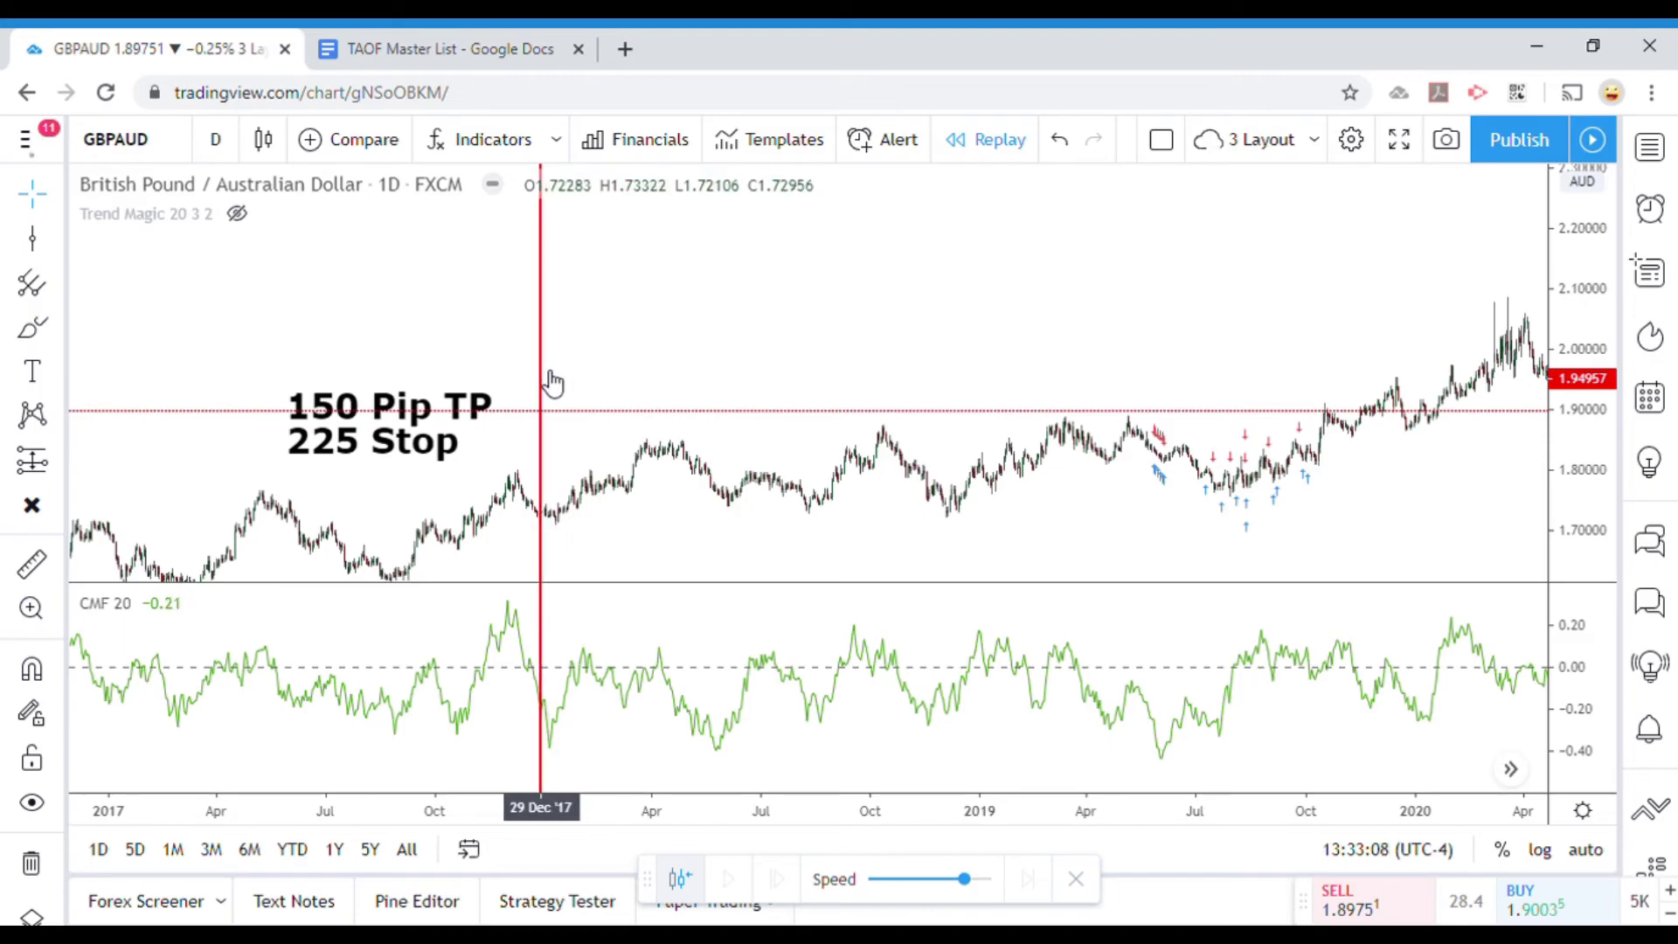
pyautogui.click(550, 380)
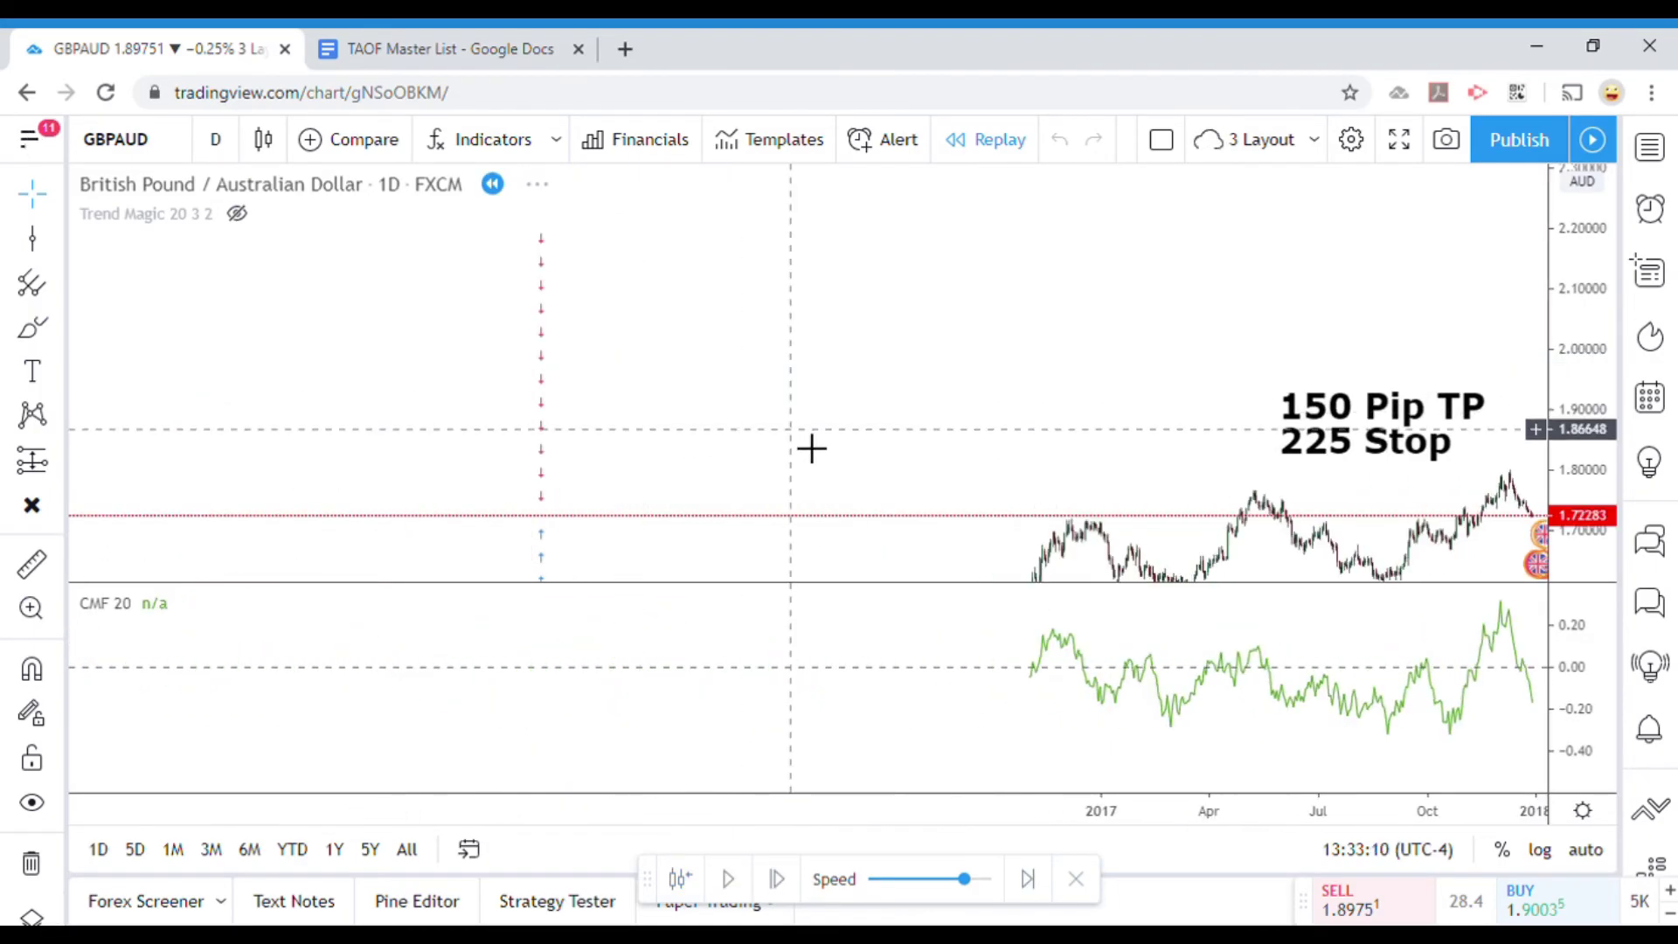
# Move the TP/Stop note and pan the chart to show early 2017 through 2018.
pyautogui.moveTo(461, 400); pyautogui.dragTo(702, 352)
pyautogui.click(929, 370)
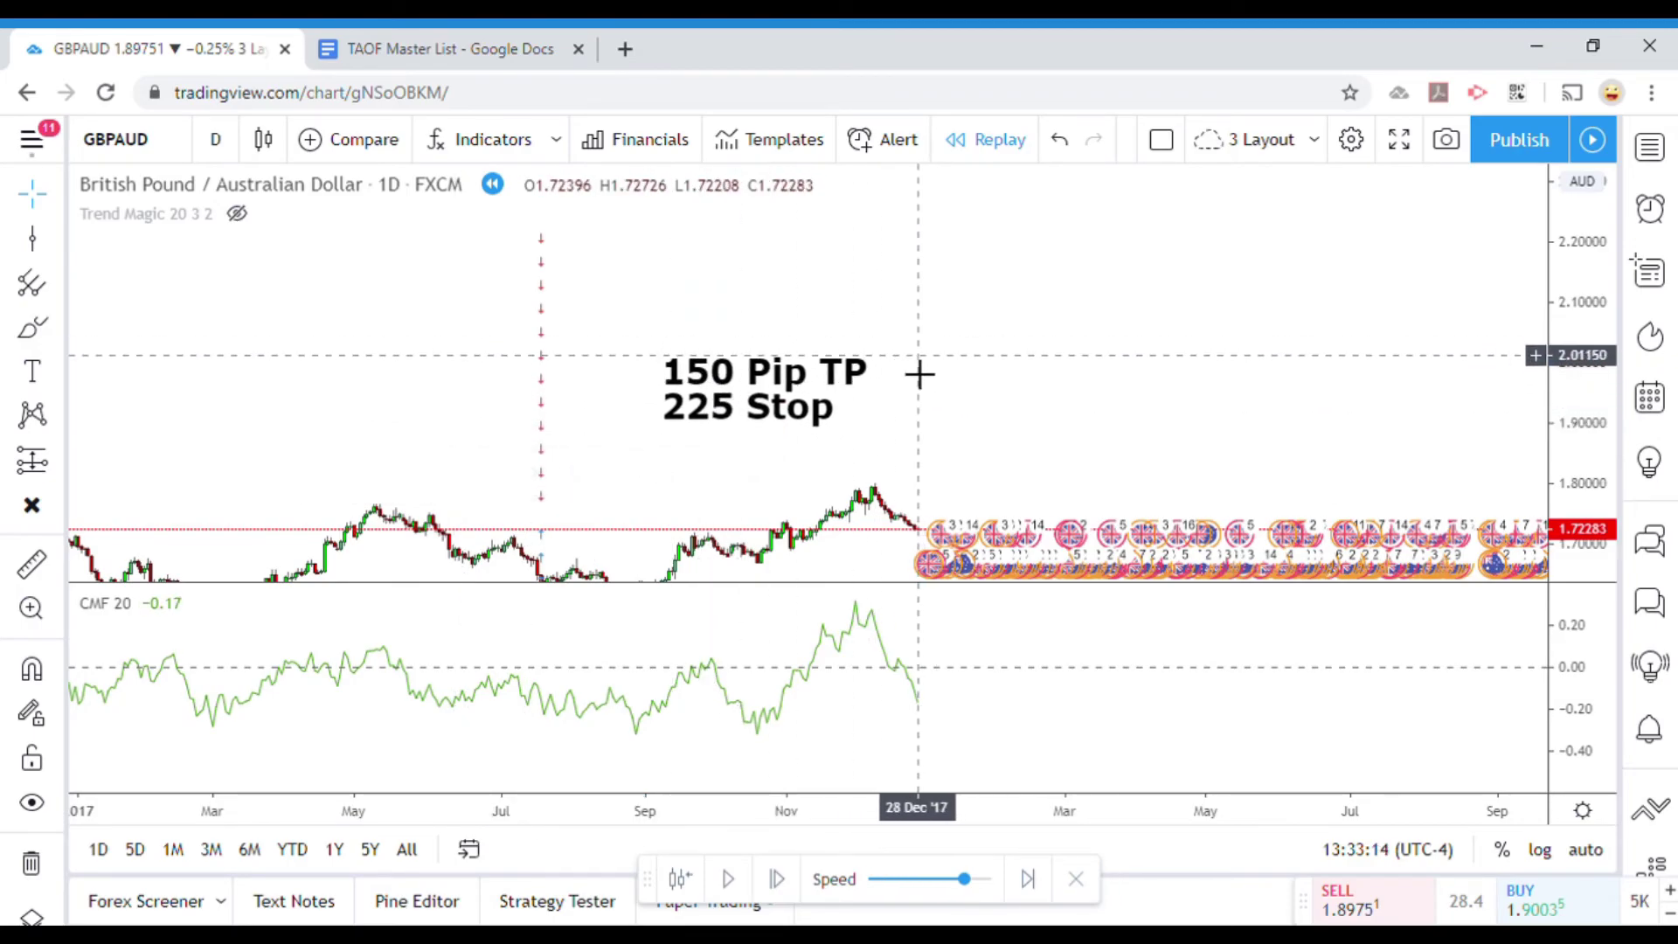
pyautogui.moveTo(565, 494); pyautogui.dragTo(423, 476)
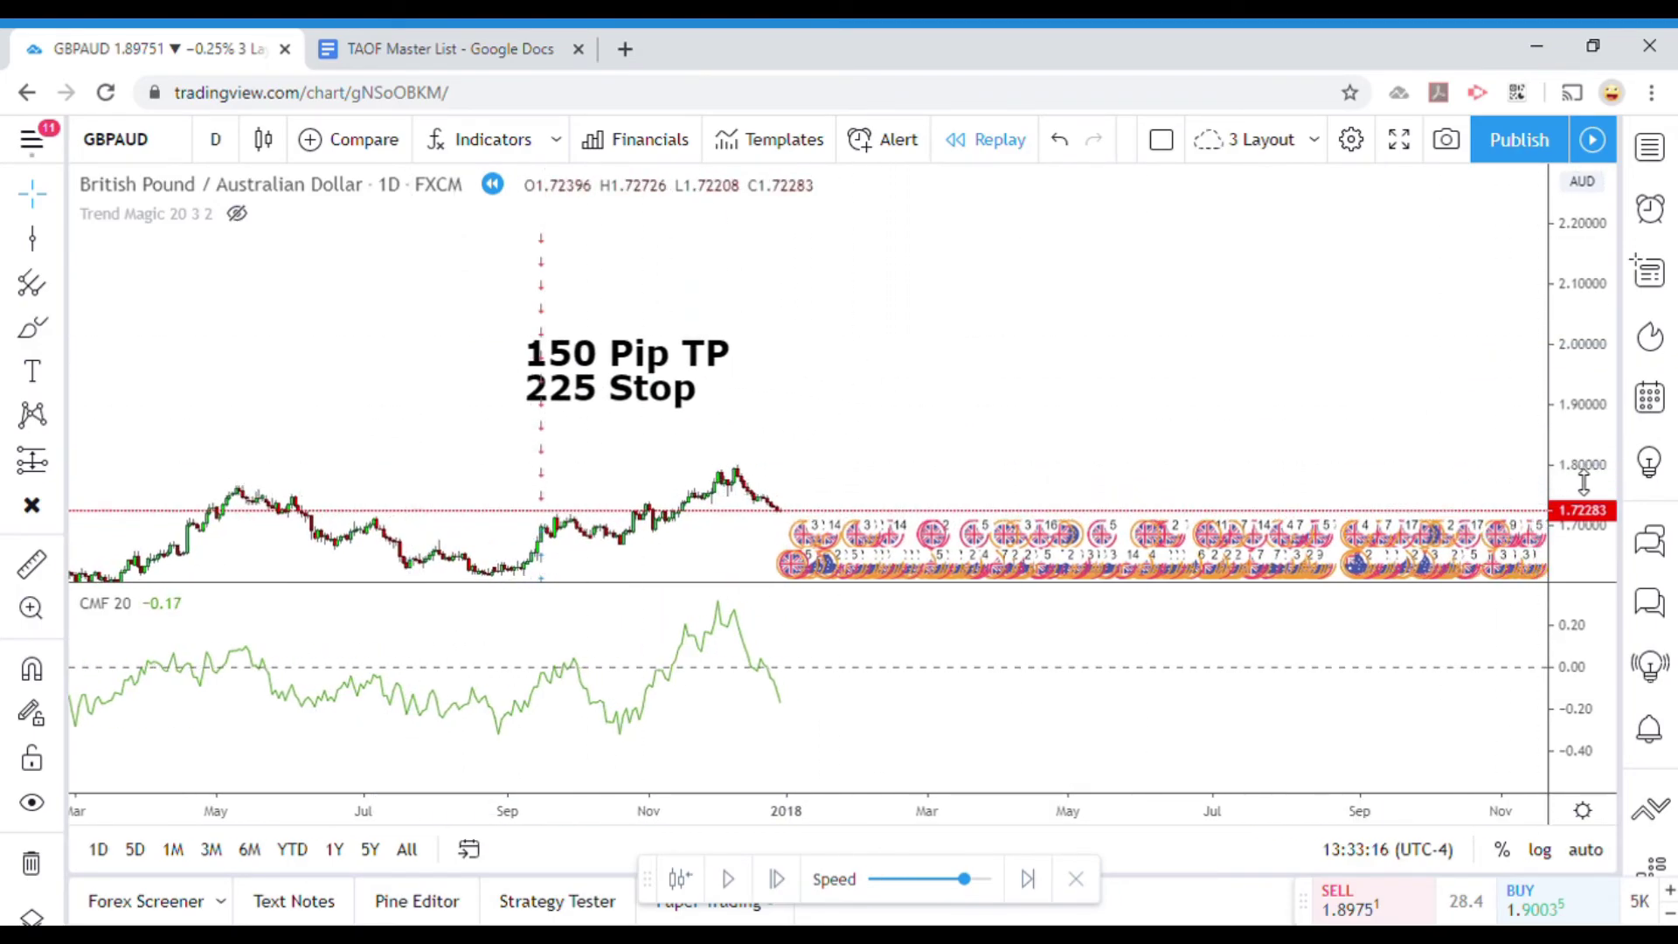
pyautogui.moveTo(1584, 489); pyautogui.dragTo(1618, 347)
pyautogui.moveTo(1272, 371); pyautogui.dragTo(1307, 454)
pyautogui.scroll(3, 738, 513)
pyautogui.moveTo(737, 513); pyautogui.dragTo(947, 498)
pyautogui.scroll(-4, 1019, 474)
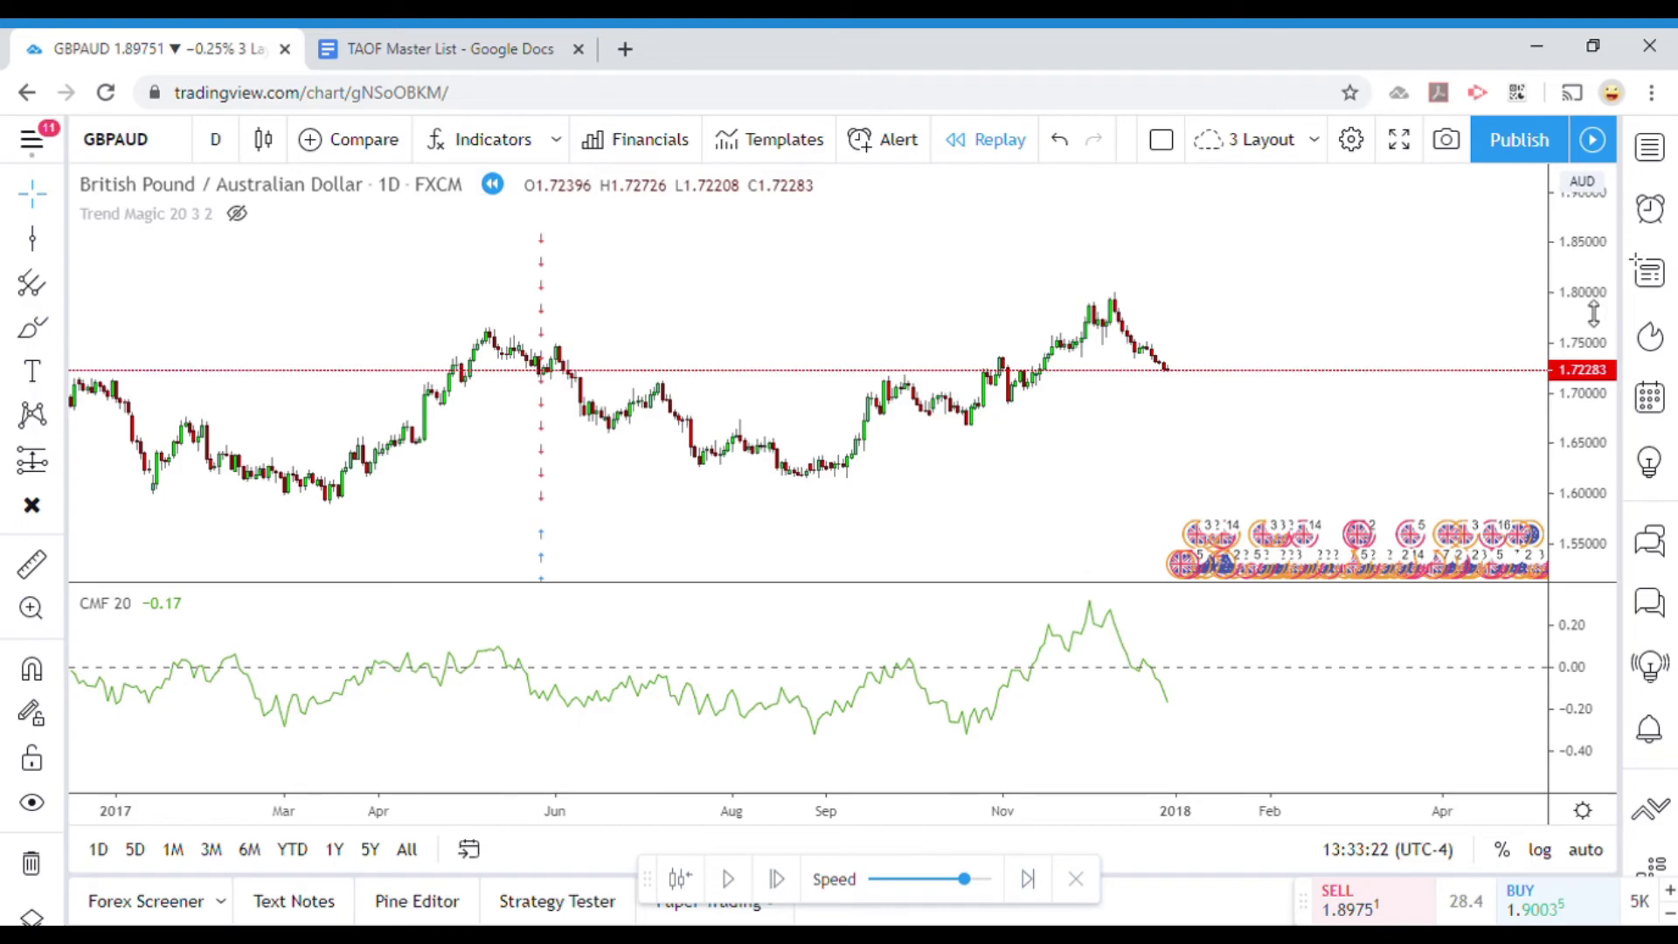
# Rescale the price axis and settle the TP/Stop note above the late-2017 candles.
pyautogui.moveTo(1593, 310); pyautogui.dragTo(1593, 358)
pyautogui.moveTo(948, 235)
pyautogui.mouseDown()
pyautogui.moveTo(944, 428)
pyautogui.moveTo(945, 382)
pyautogui.mouseUp()
pyautogui.moveTo(1586, 509)
pyautogui.mouseDown()
pyautogui.moveTo(1539, 226)
pyautogui.moveTo(1502, 114)
pyautogui.mouseUp()
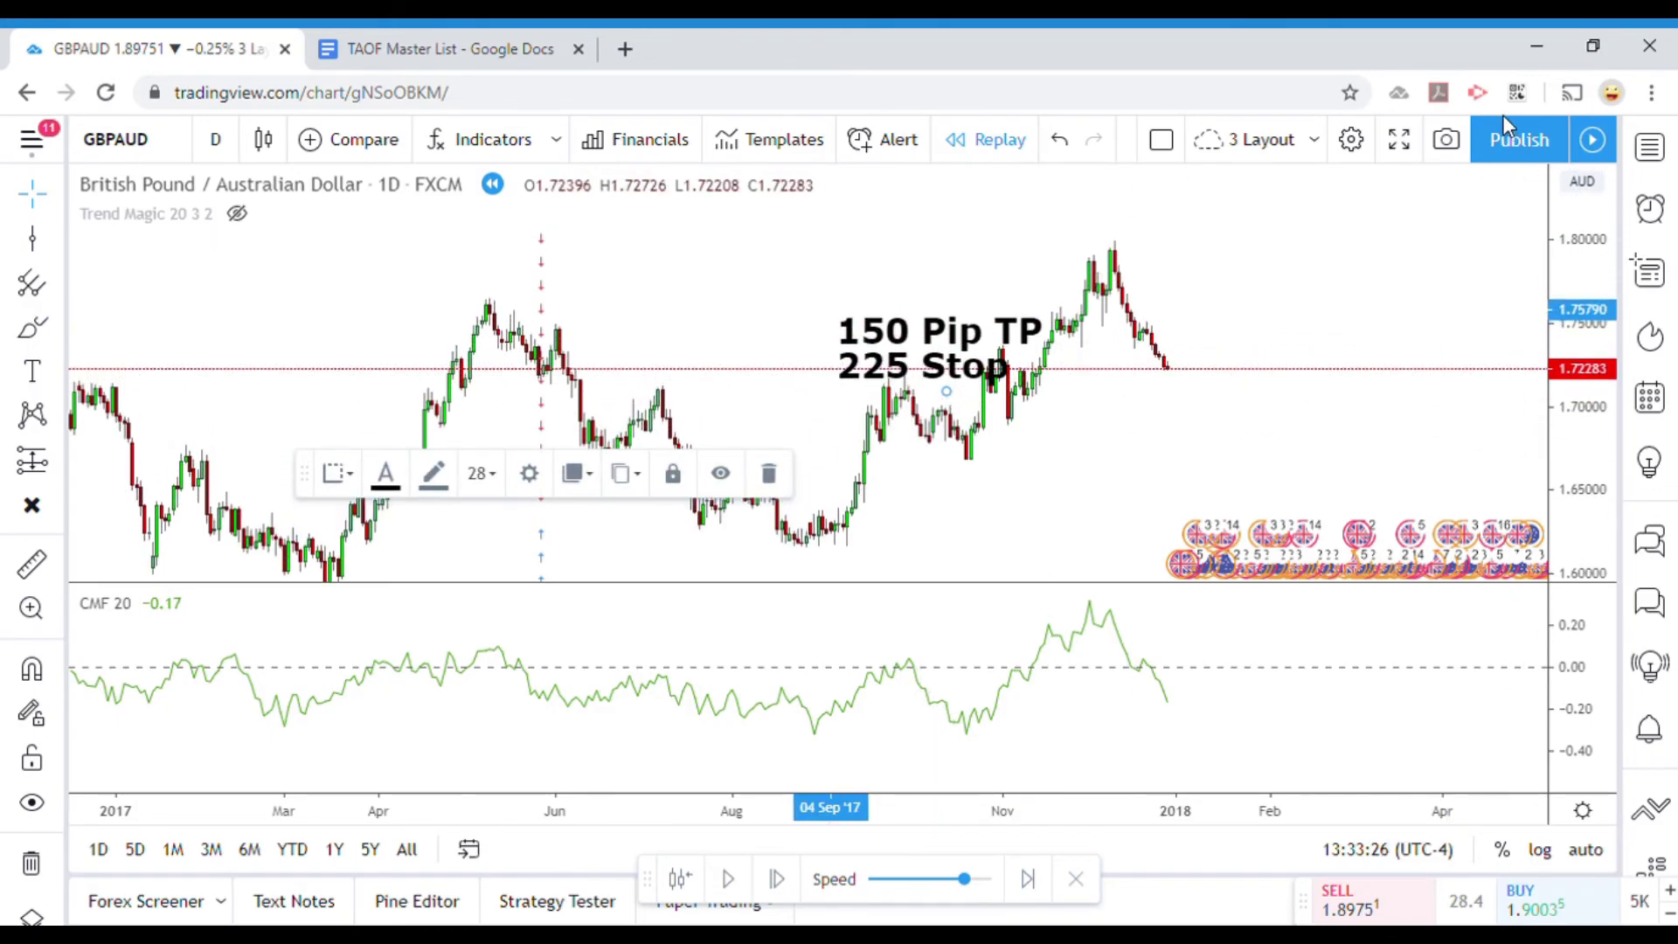
pyautogui.moveTo(1236, 457)
pyautogui.mouseDown()
pyautogui.moveTo(843, 516)
pyautogui.moveTo(561, 516)
pyautogui.moveTo(1059, 445)
pyautogui.moveTo(685, 480)
pyautogui.moveTo(1282, 480)
pyautogui.mouseUp()
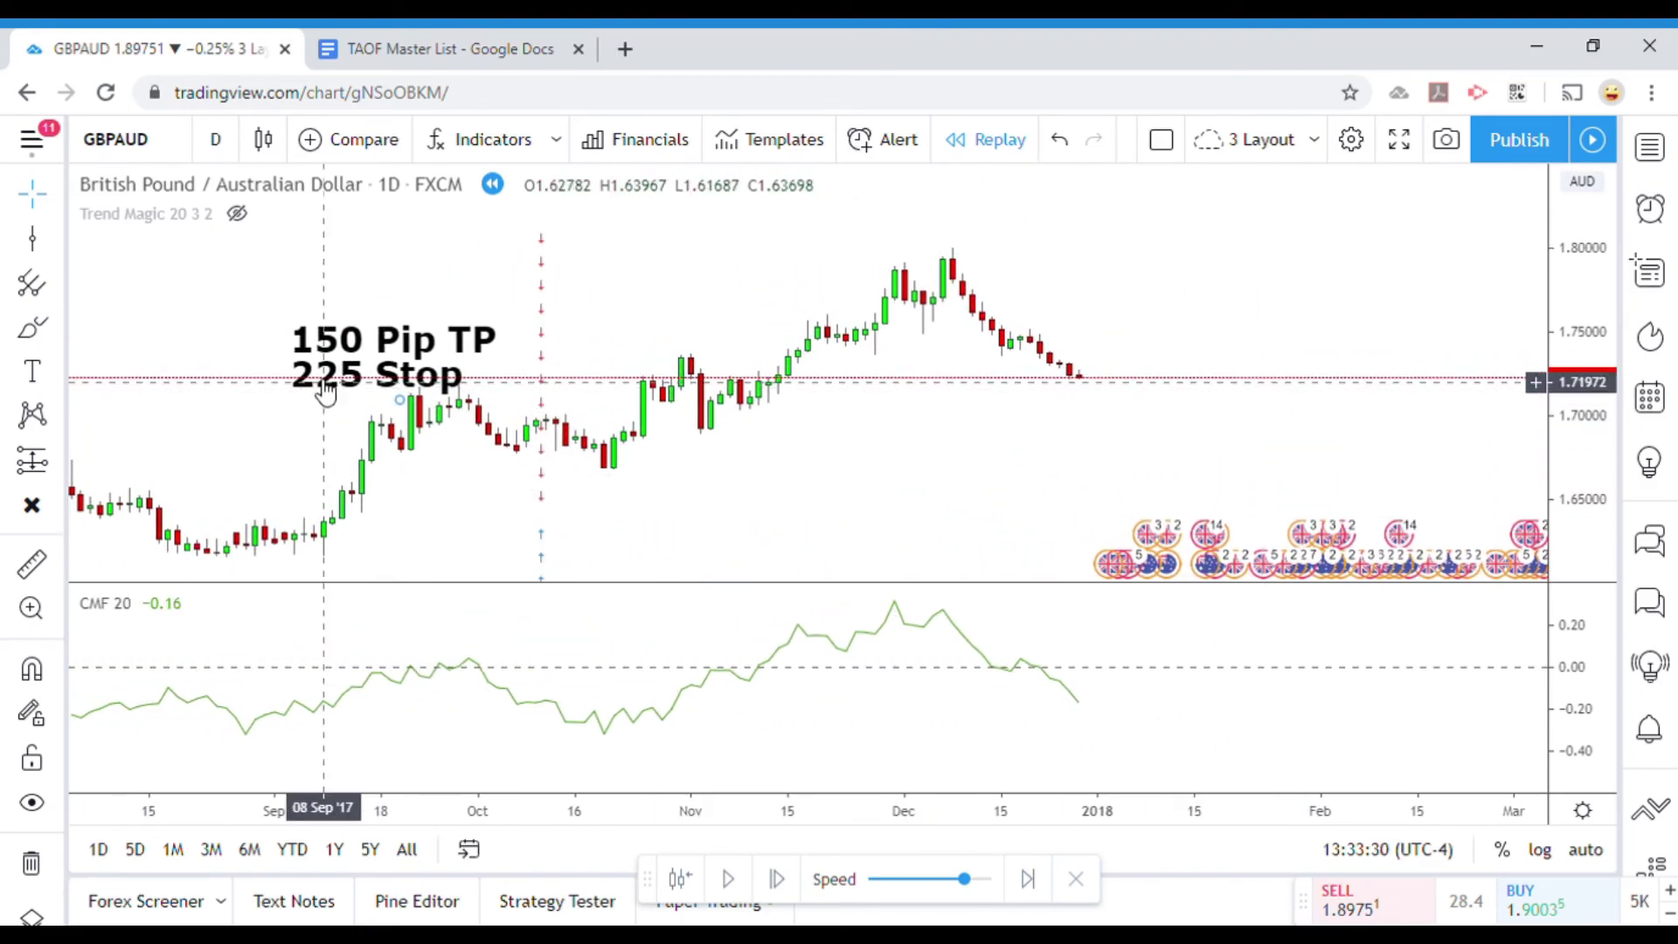
pyautogui.moveTo(380, 365)
pyautogui.mouseDown()
pyautogui.moveTo(455, 338)
pyautogui.moveTo(466, 364)
pyautogui.moveTo(505, 346)
pyautogui.mouseUp()
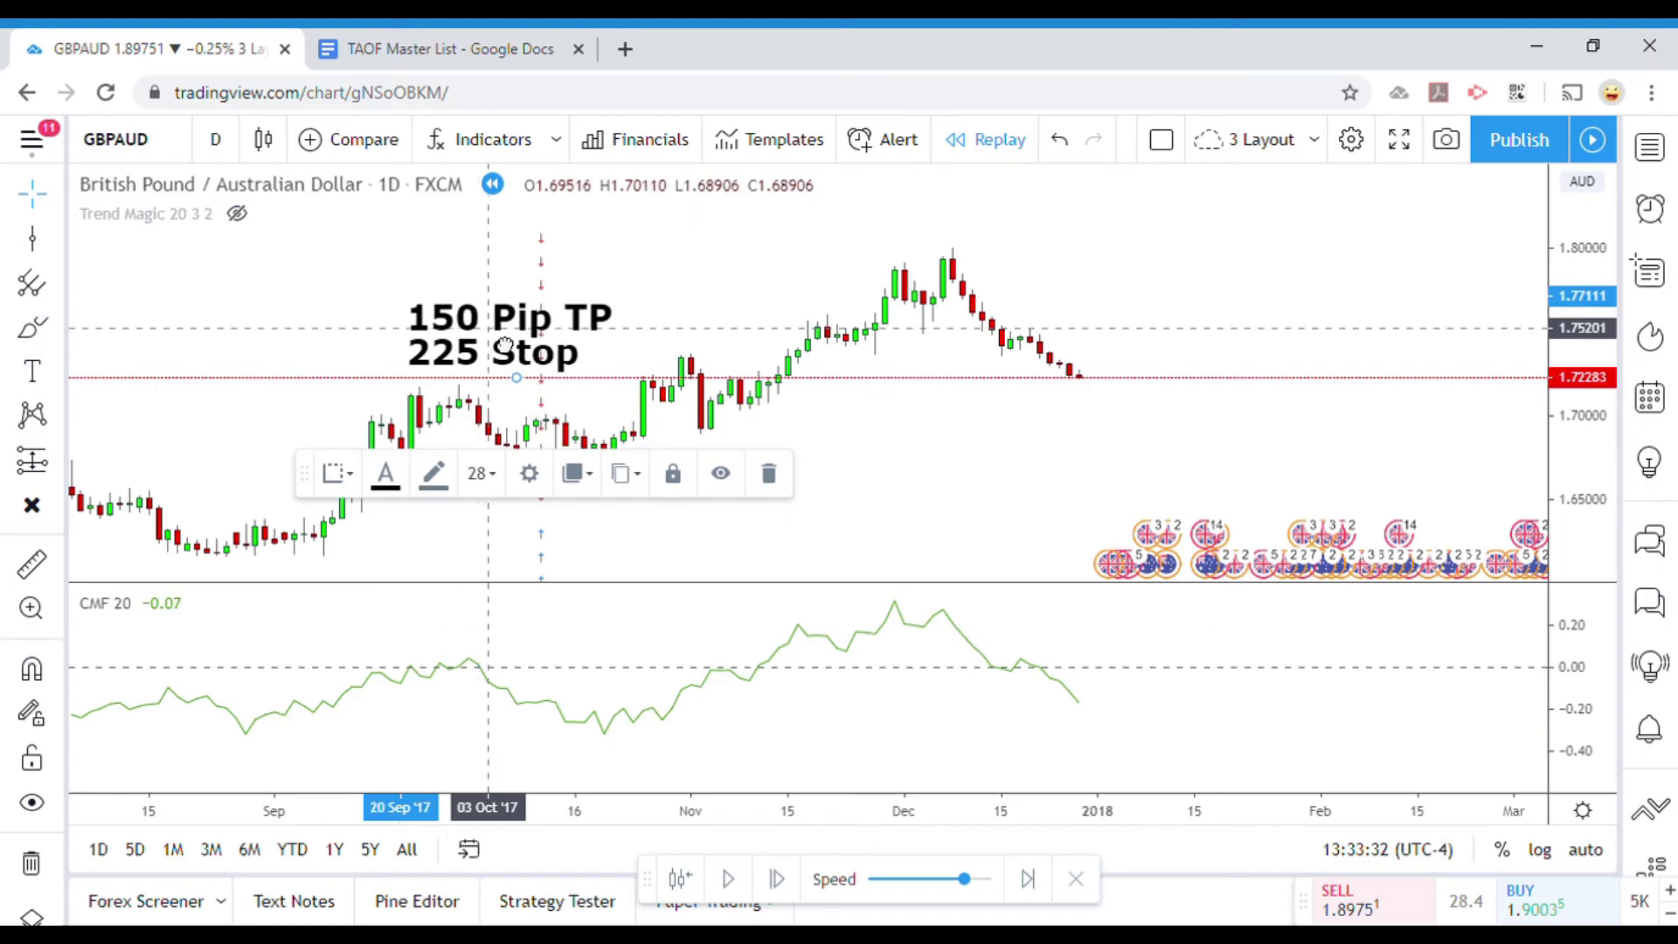
pyautogui.click(944, 490)
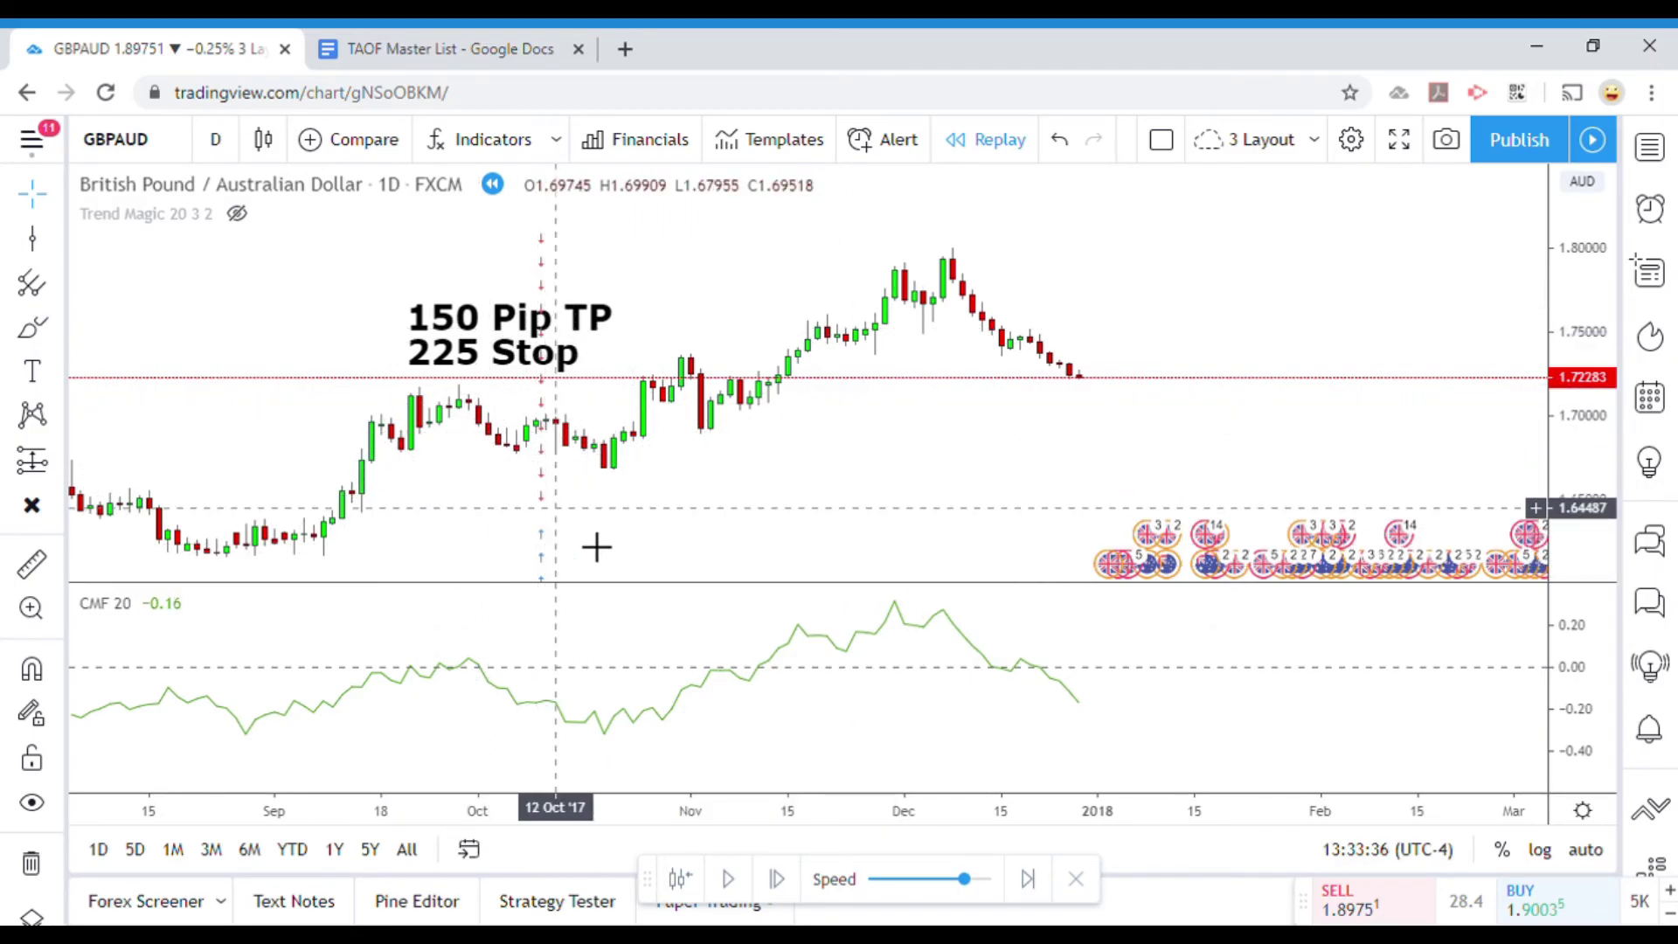
pyautogui.moveTo(918, 502); pyautogui.dragTo(731, 502)
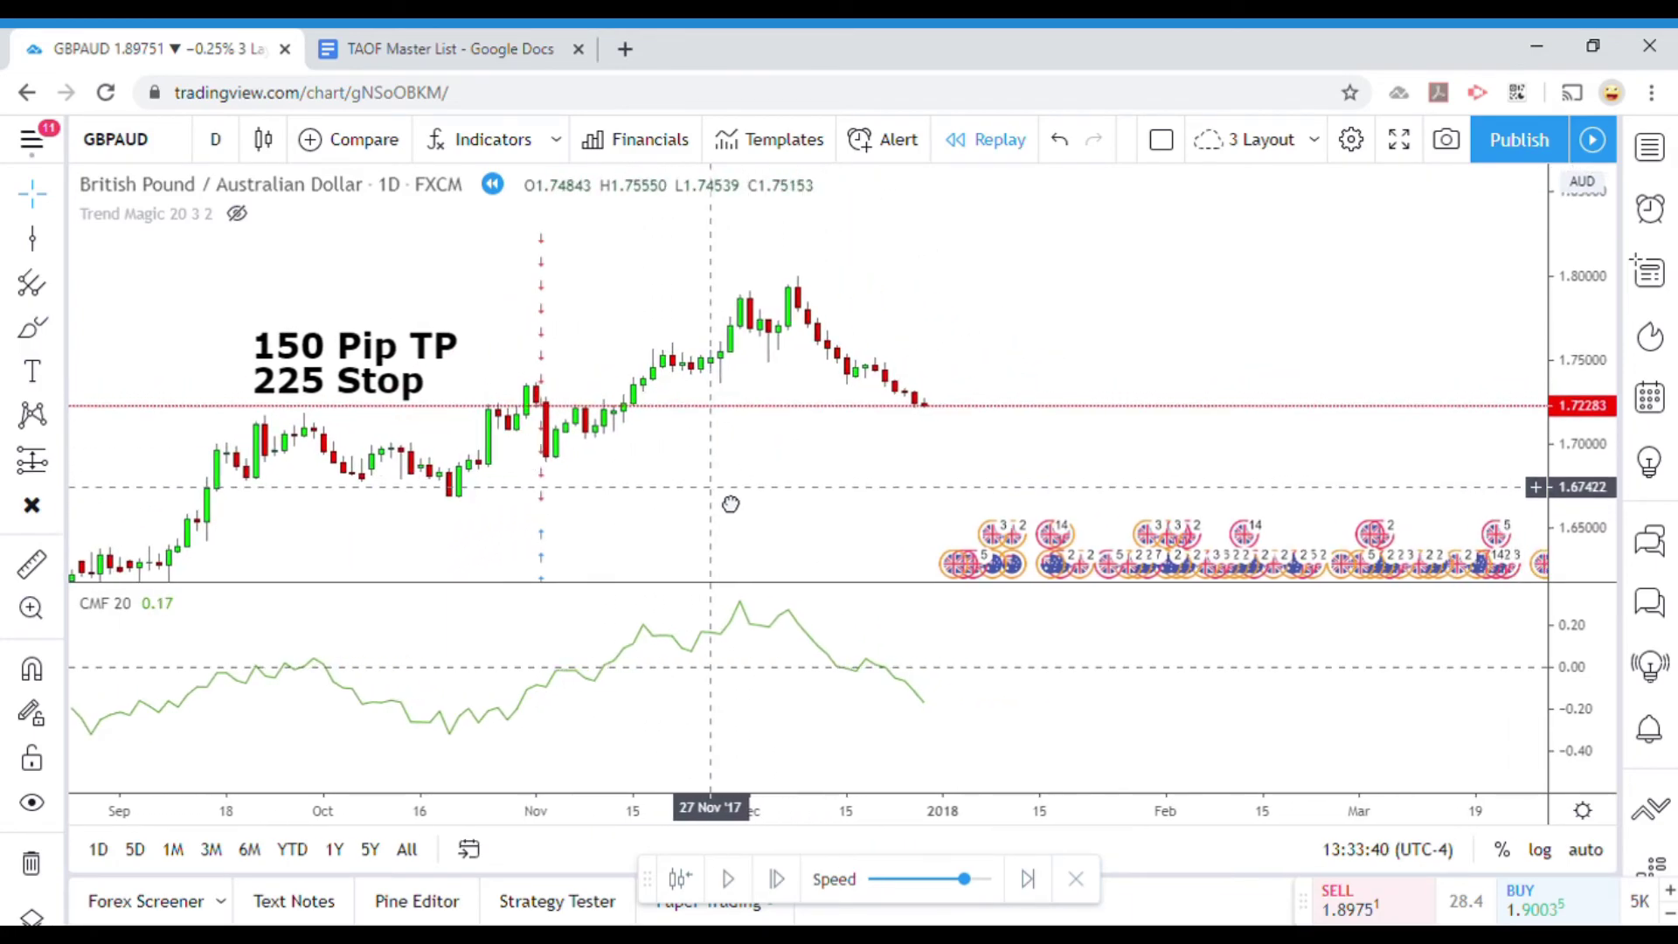
pyautogui.moveTo(353, 376); pyautogui.dragTo(595, 336)
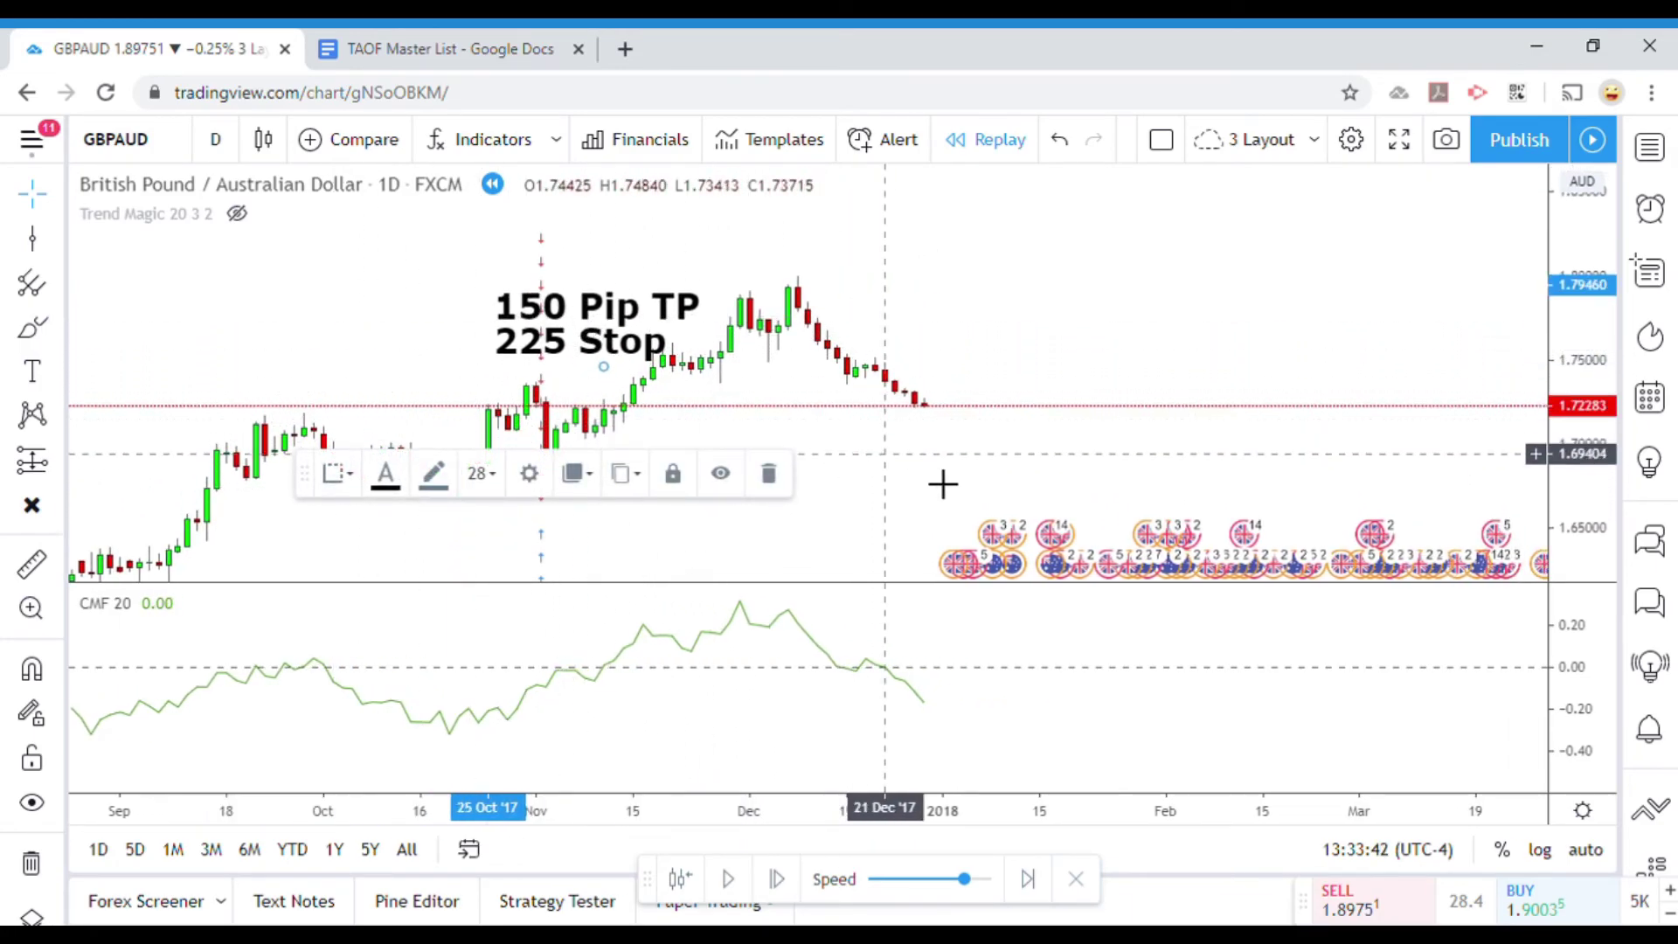
pyautogui.moveTo(964, 500)
pyautogui.mouseDown()
pyautogui.moveTo(883, 487)
pyautogui.moveTo(933, 498)
pyautogui.mouseUp()
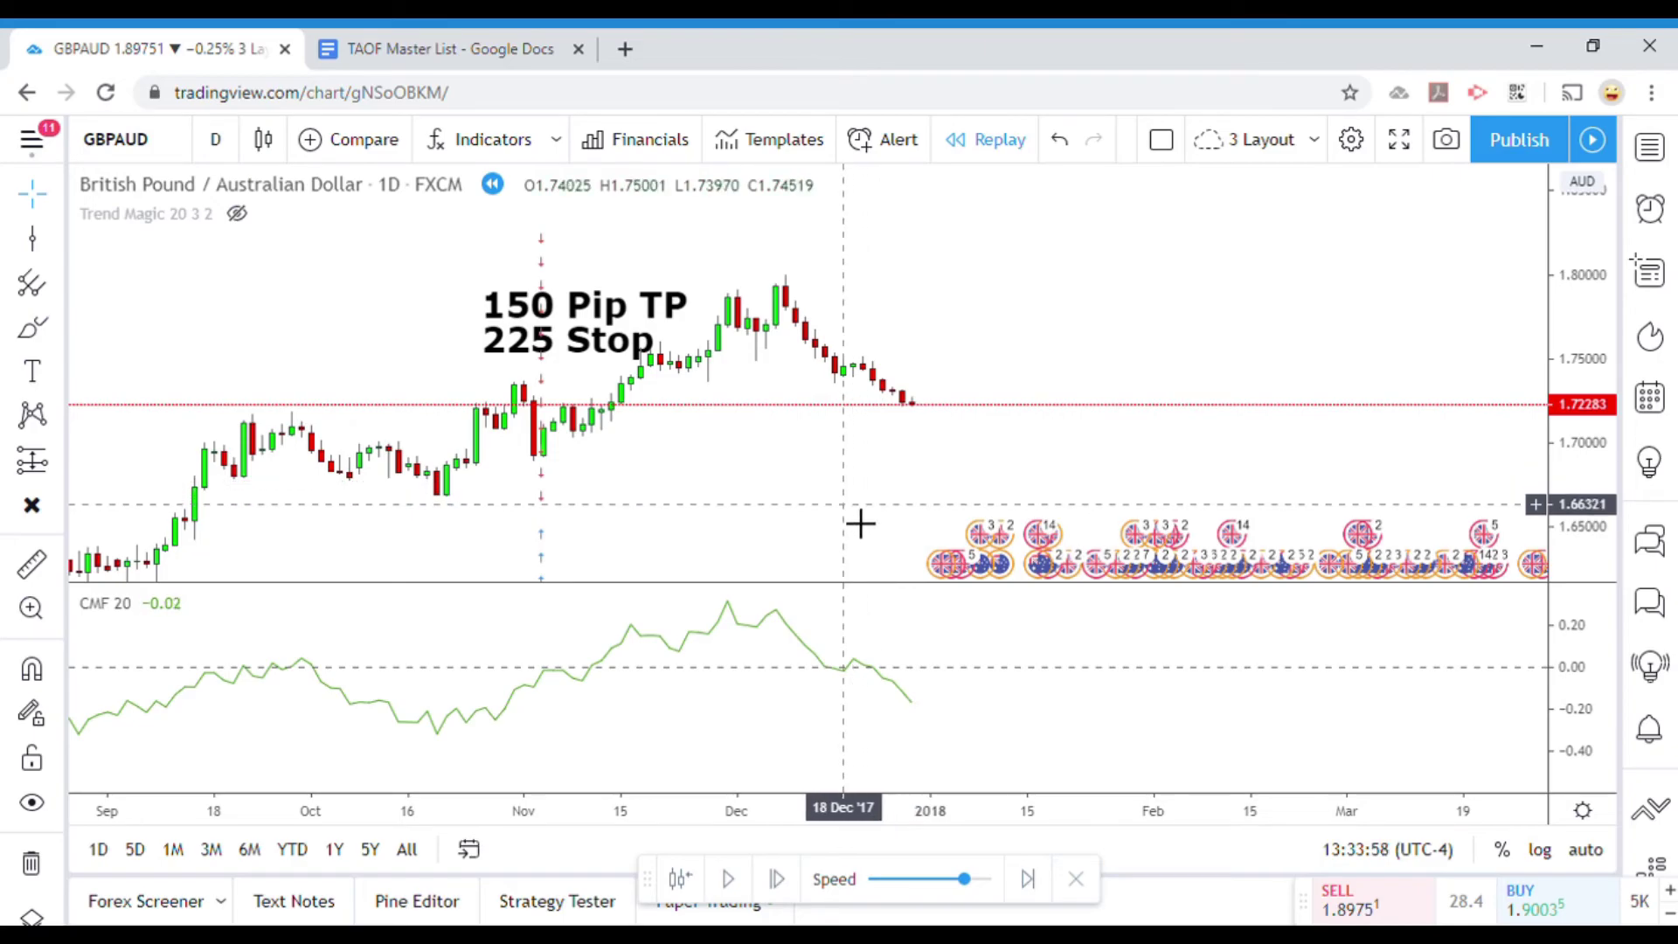
# Pan the chart toward later dates and nudge the TP/Stop note up and right.
pyautogui.moveTo(860, 523); pyautogui.dragTo(769, 523)
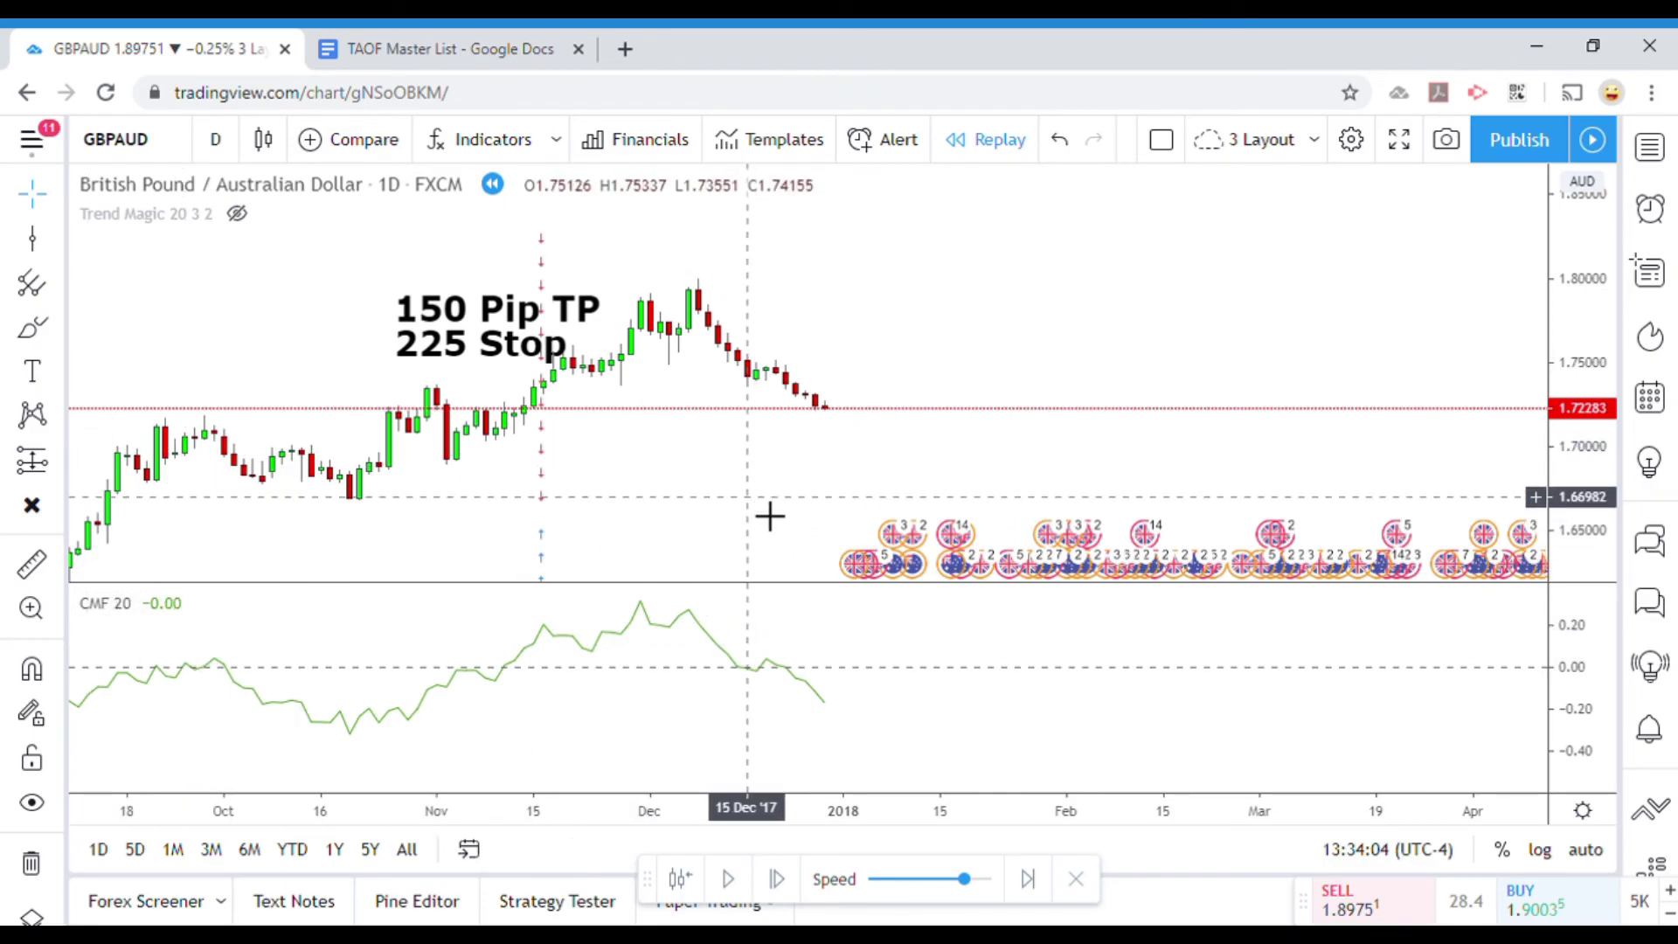
pyautogui.moveTo(516, 371); pyautogui.dragTo(525, 360)
pyautogui.click(839, 656)
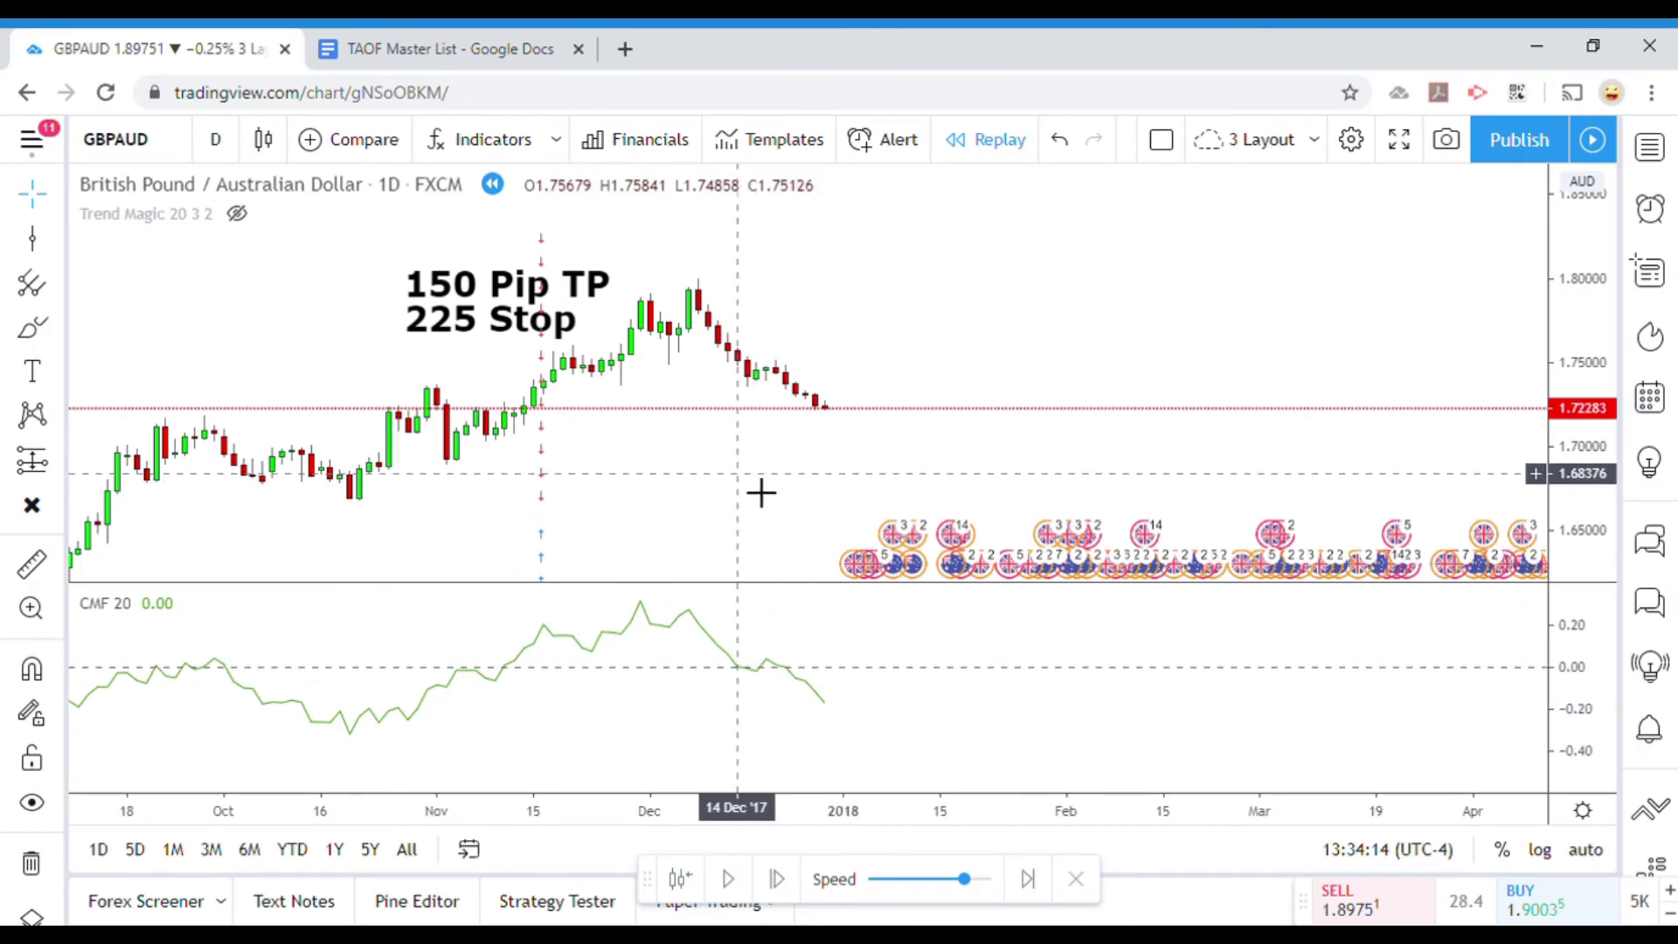
pyautogui.moveTo(762, 489); pyautogui.dragTo(762, 518)
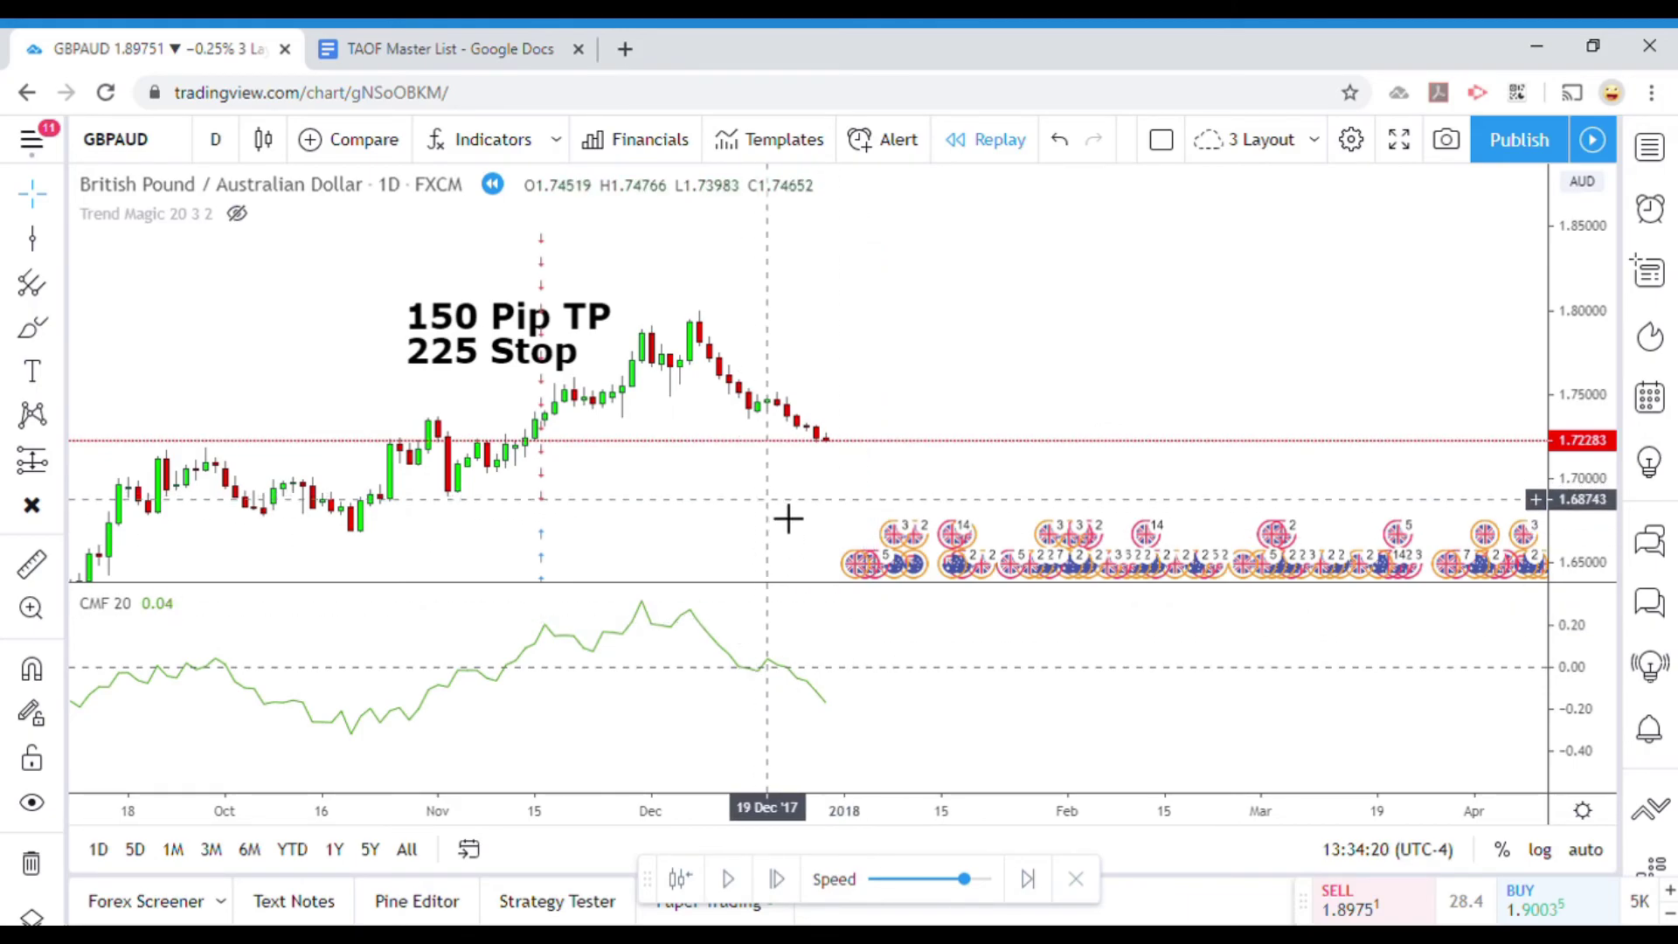
pyautogui.moveTo(788, 519); pyautogui.dragTo(727, 508)
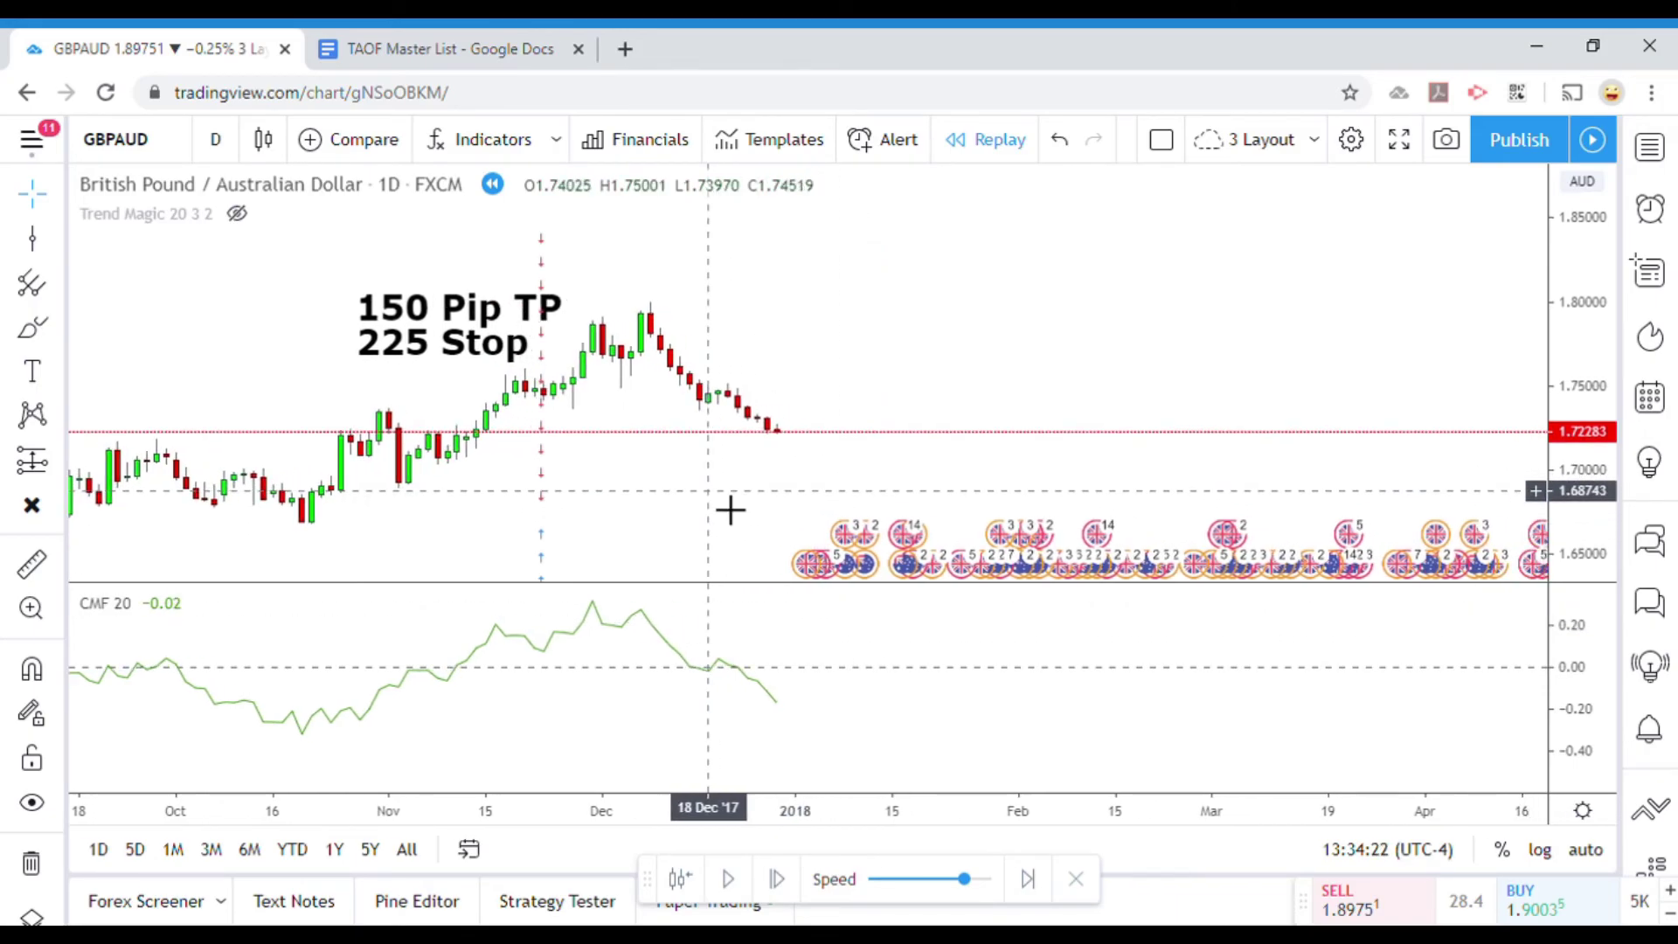
# Play the replay forward to about late January 2018, then pause it.
pyautogui.moveTo(730, 509); pyautogui.dragTo(667, 499)
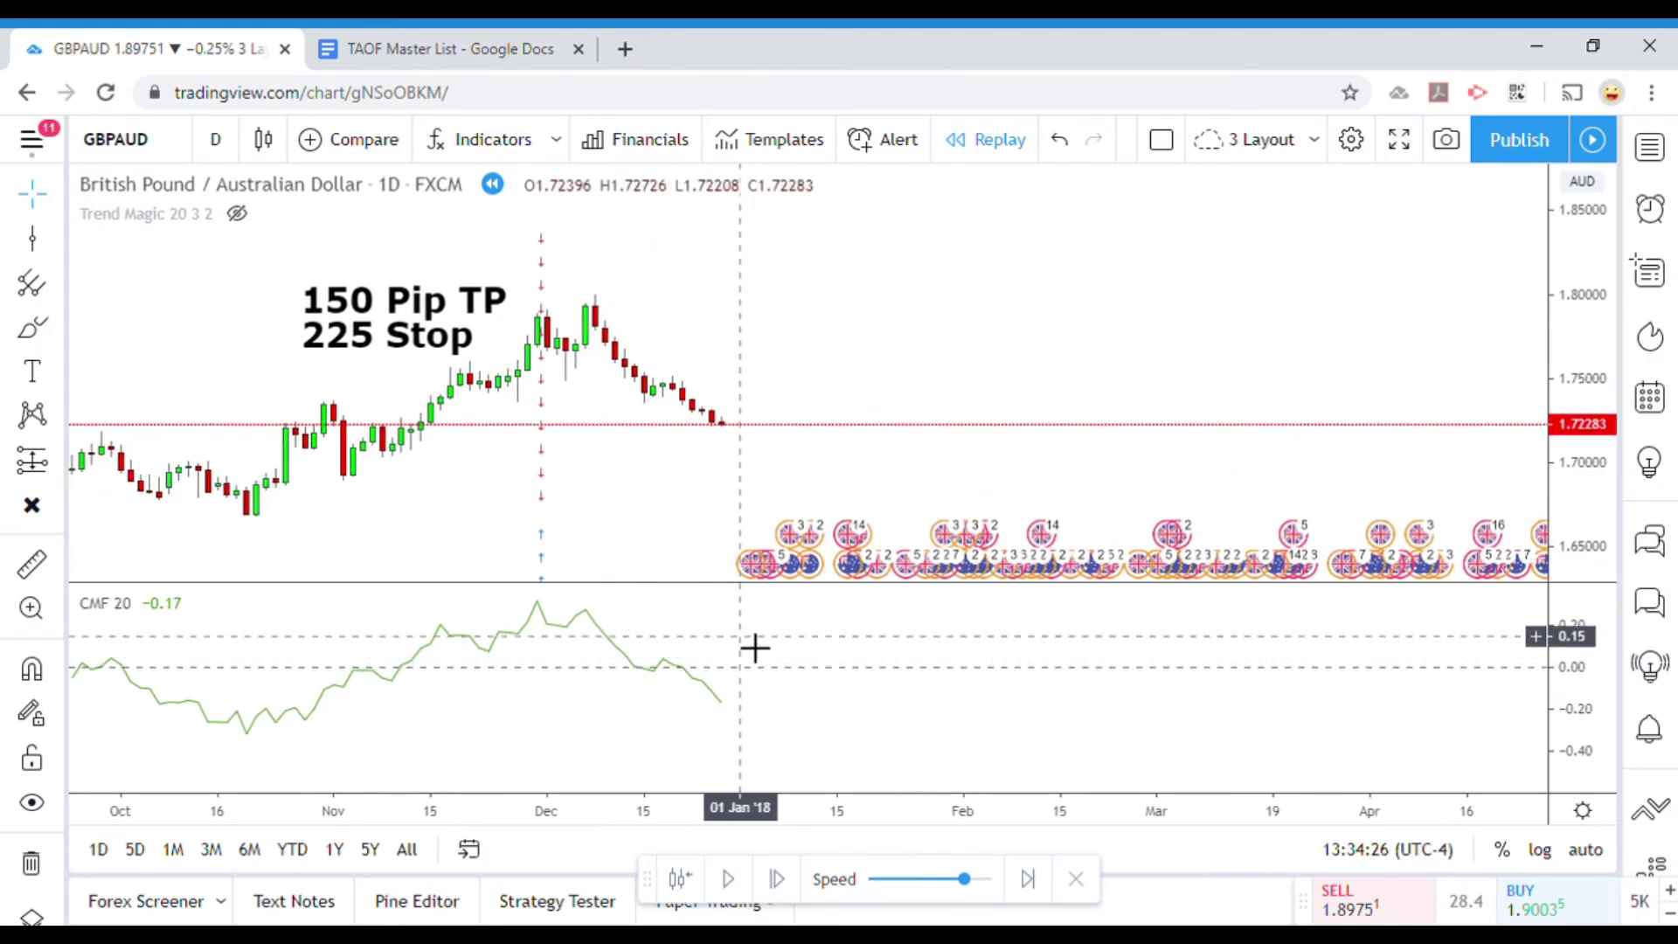
pyautogui.click(730, 885)
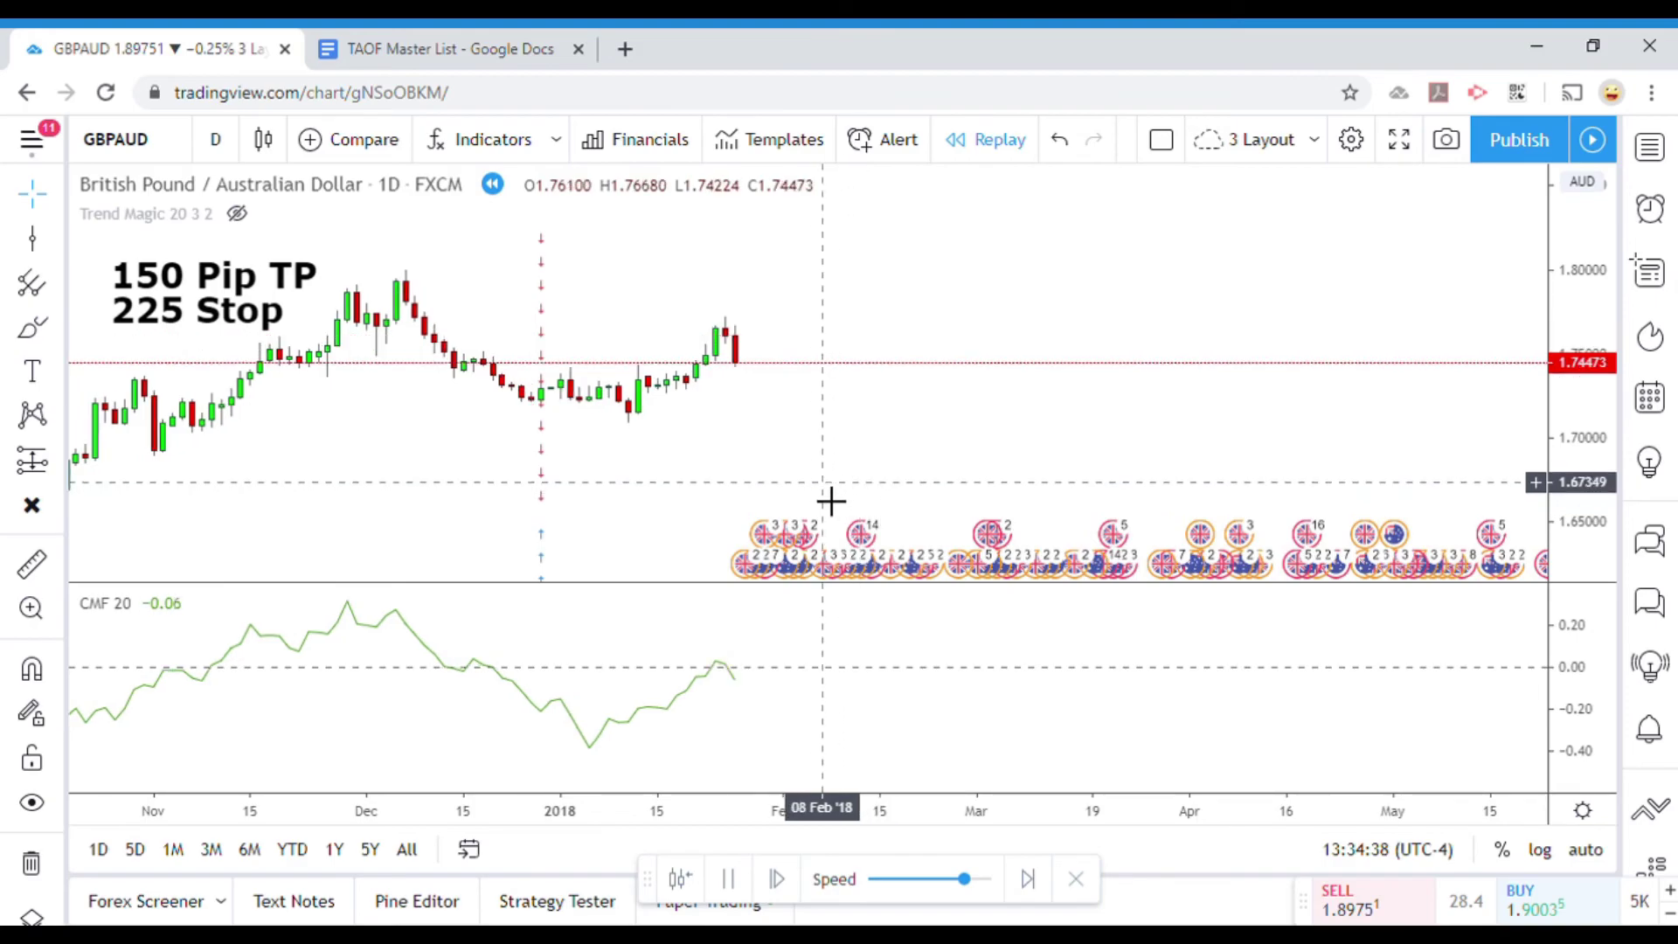
pyautogui.click(727, 878)
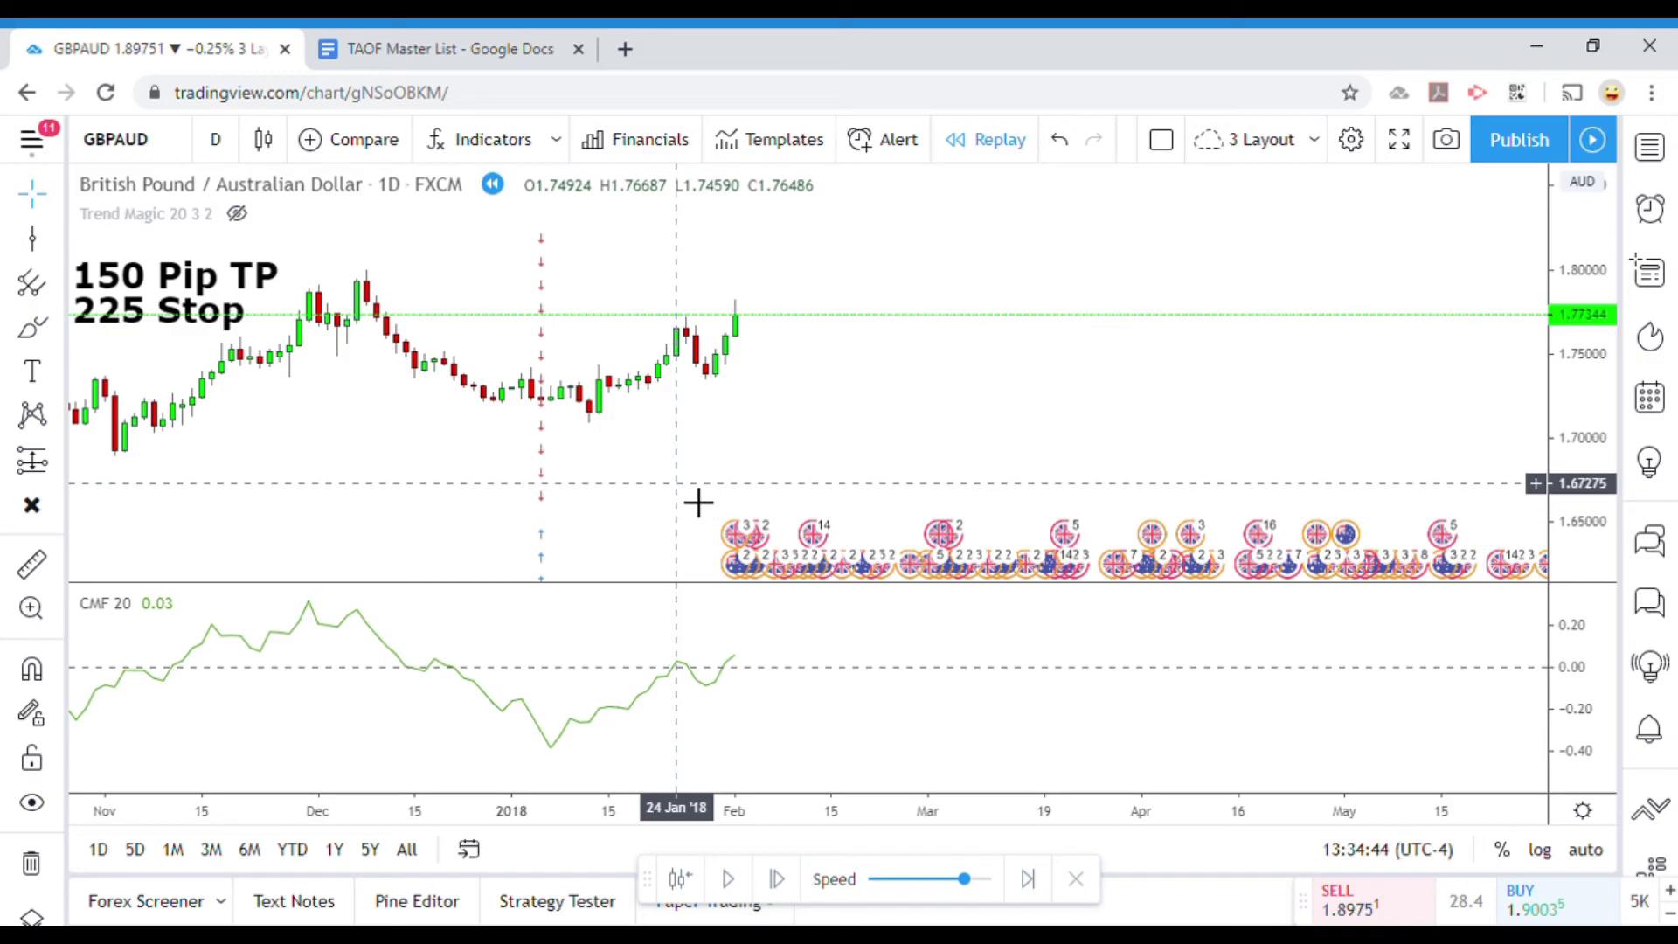
# Draw red vertical lines at 24 Jan and 26 Jan 2018.
pyautogui.click(33, 237)
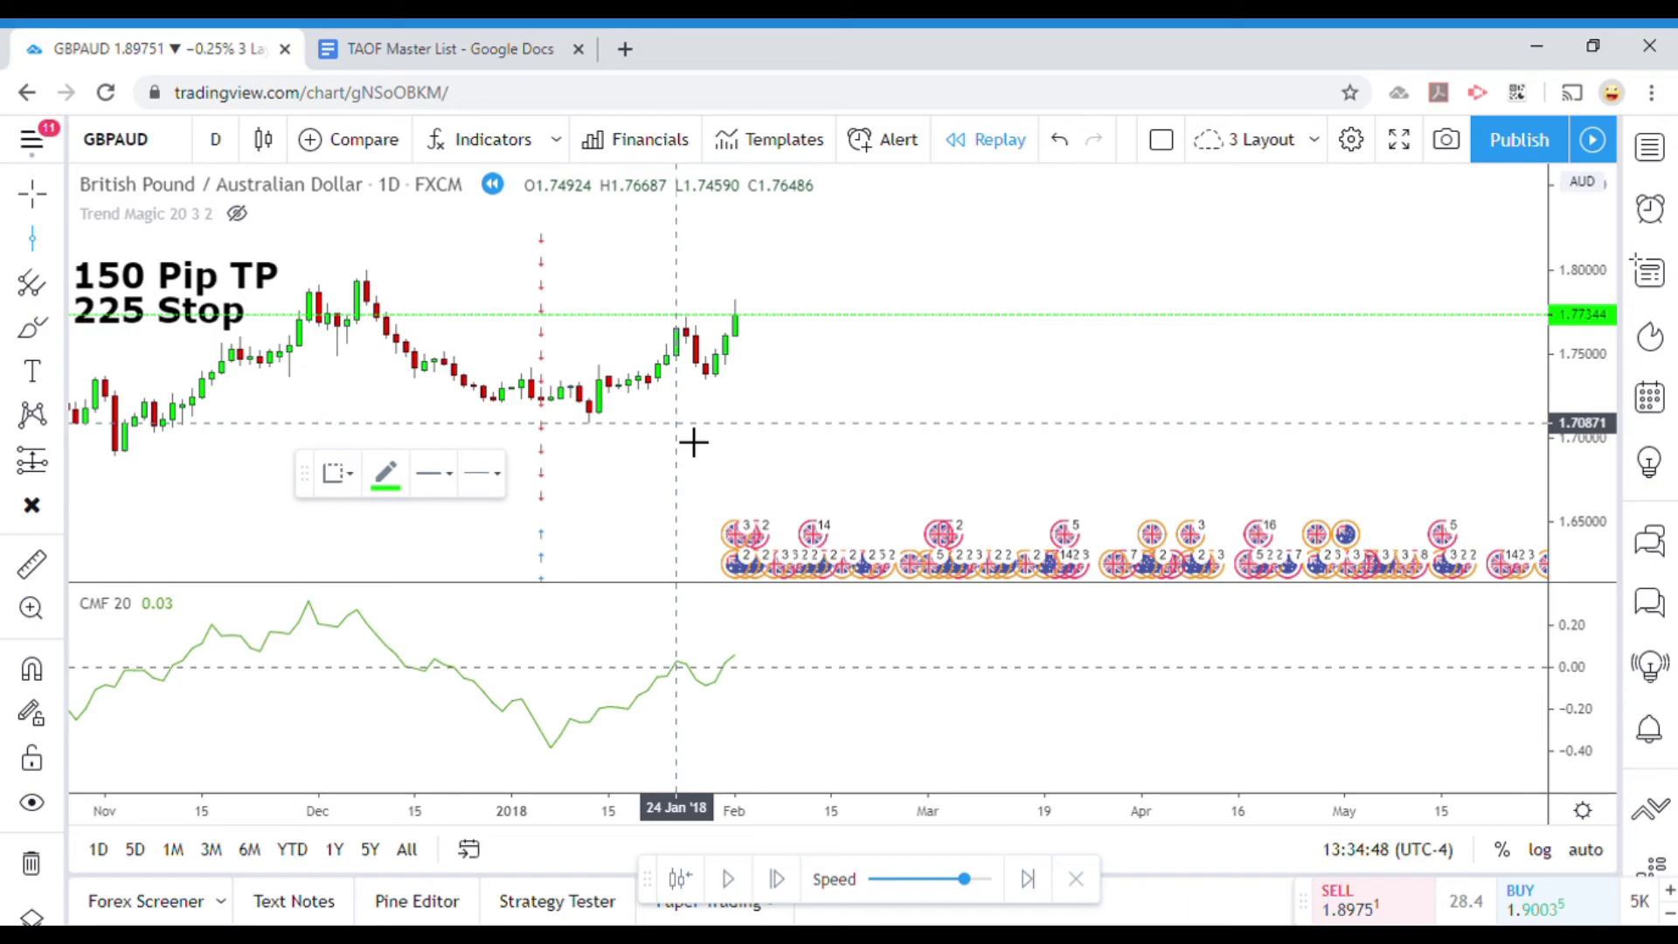
pyautogui.click(386, 472)
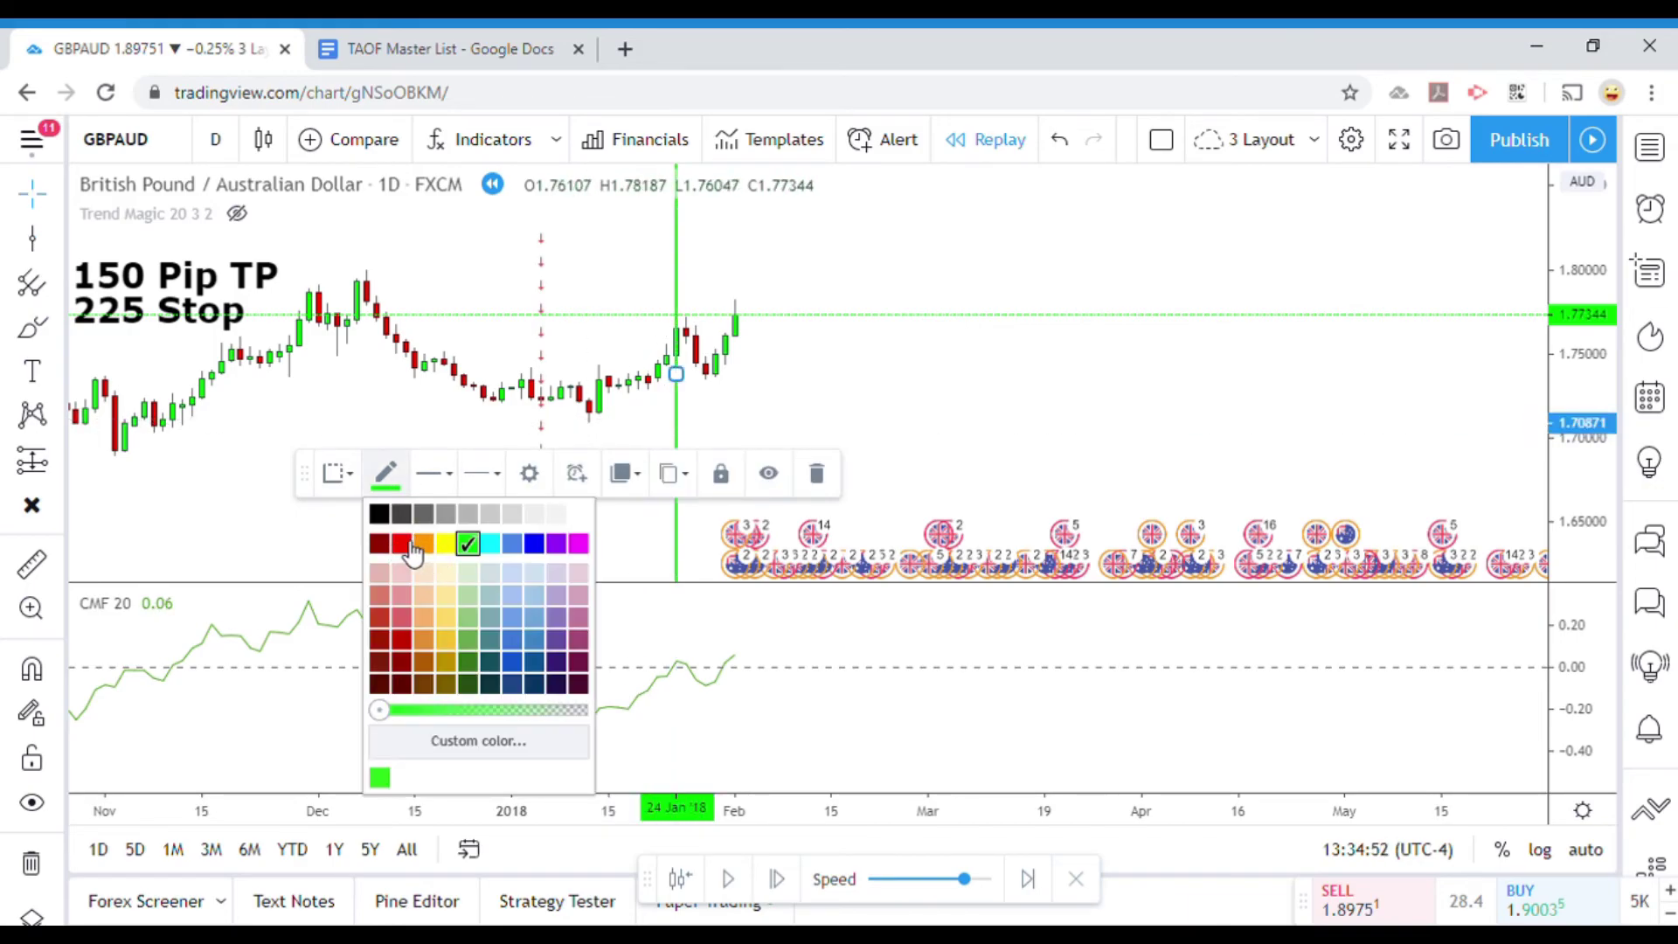
pyautogui.click(401, 543)
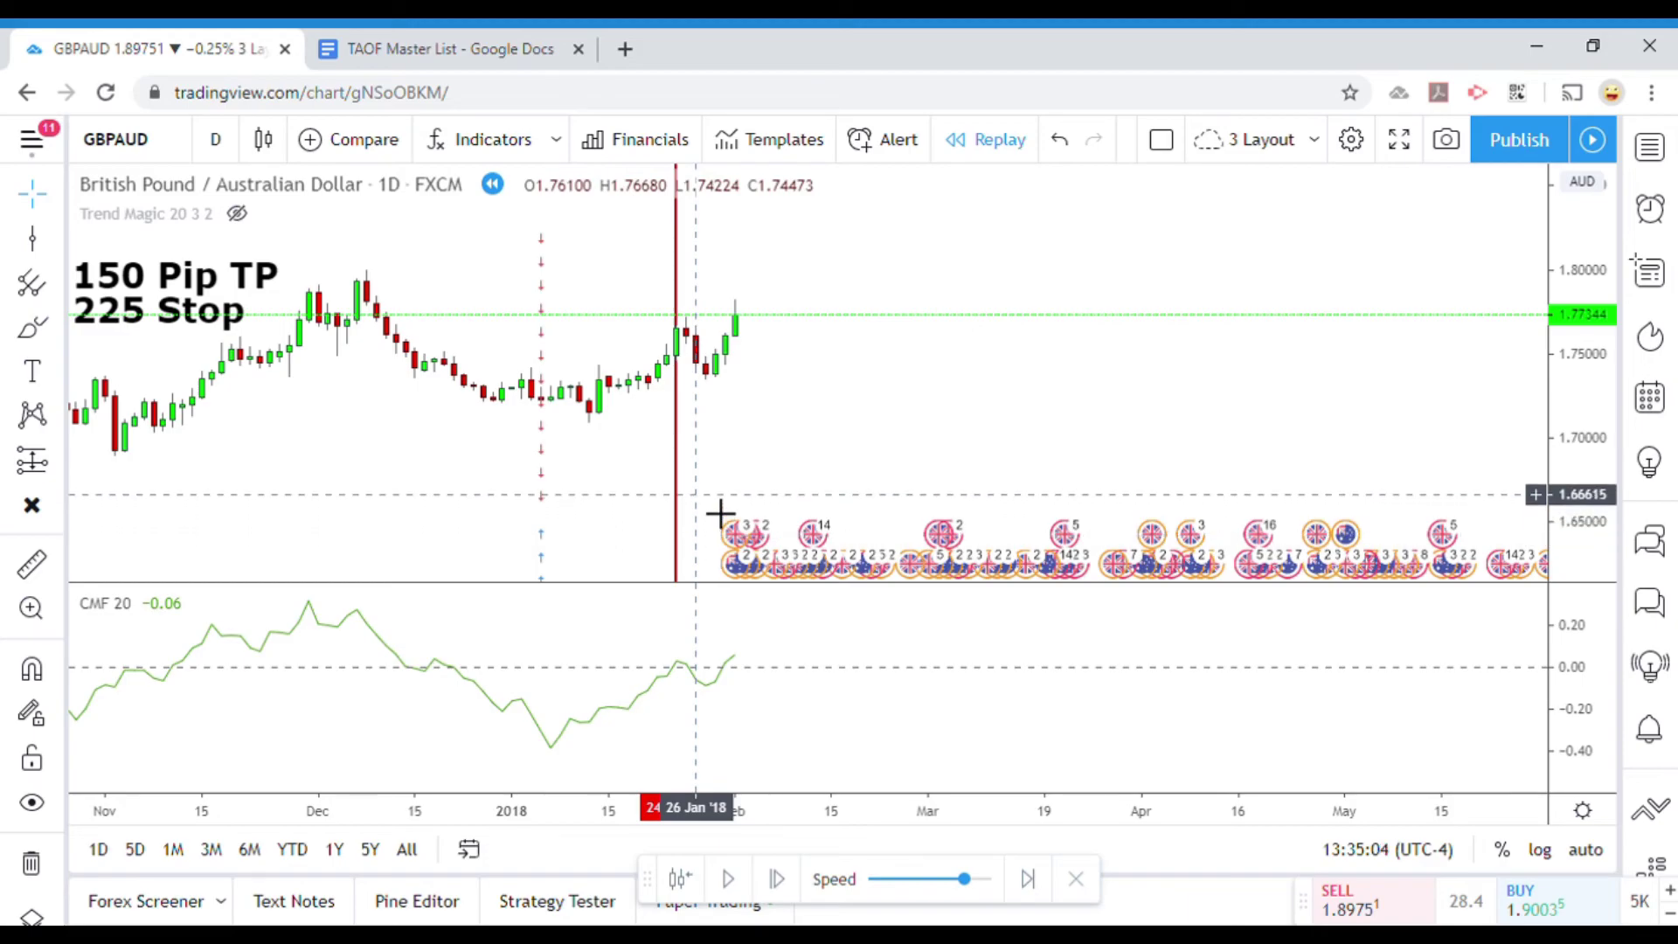
pyautogui.click(34, 239)
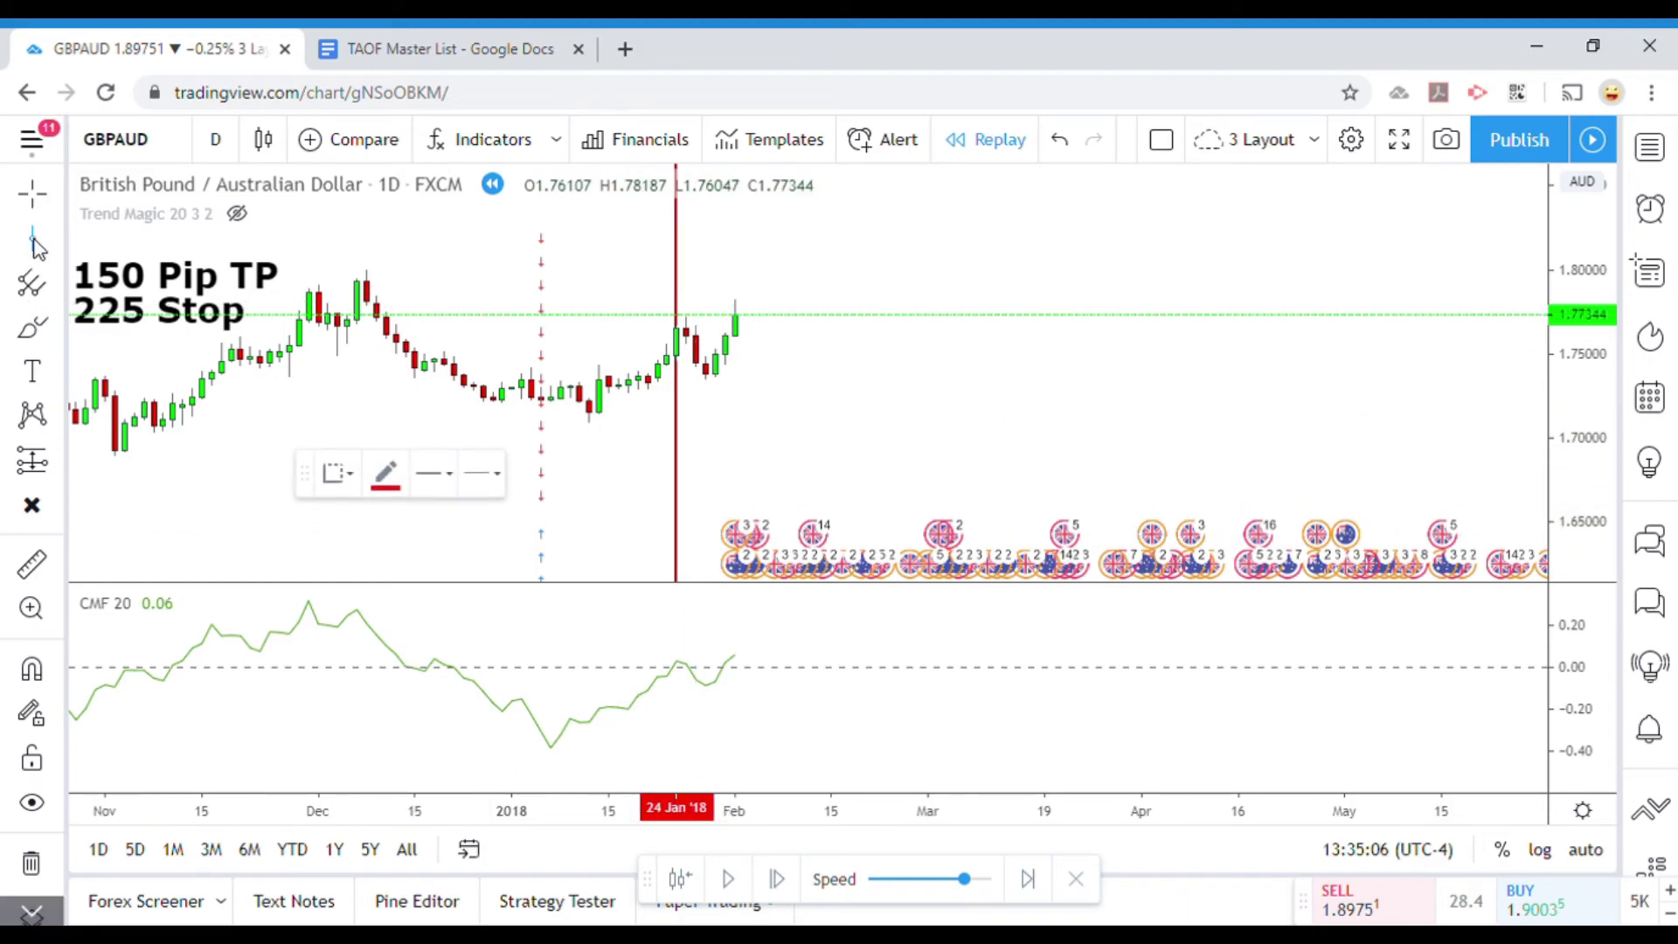
pyautogui.click(716, 434)
pyautogui.click(821, 426)
pyautogui.click(32, 564)
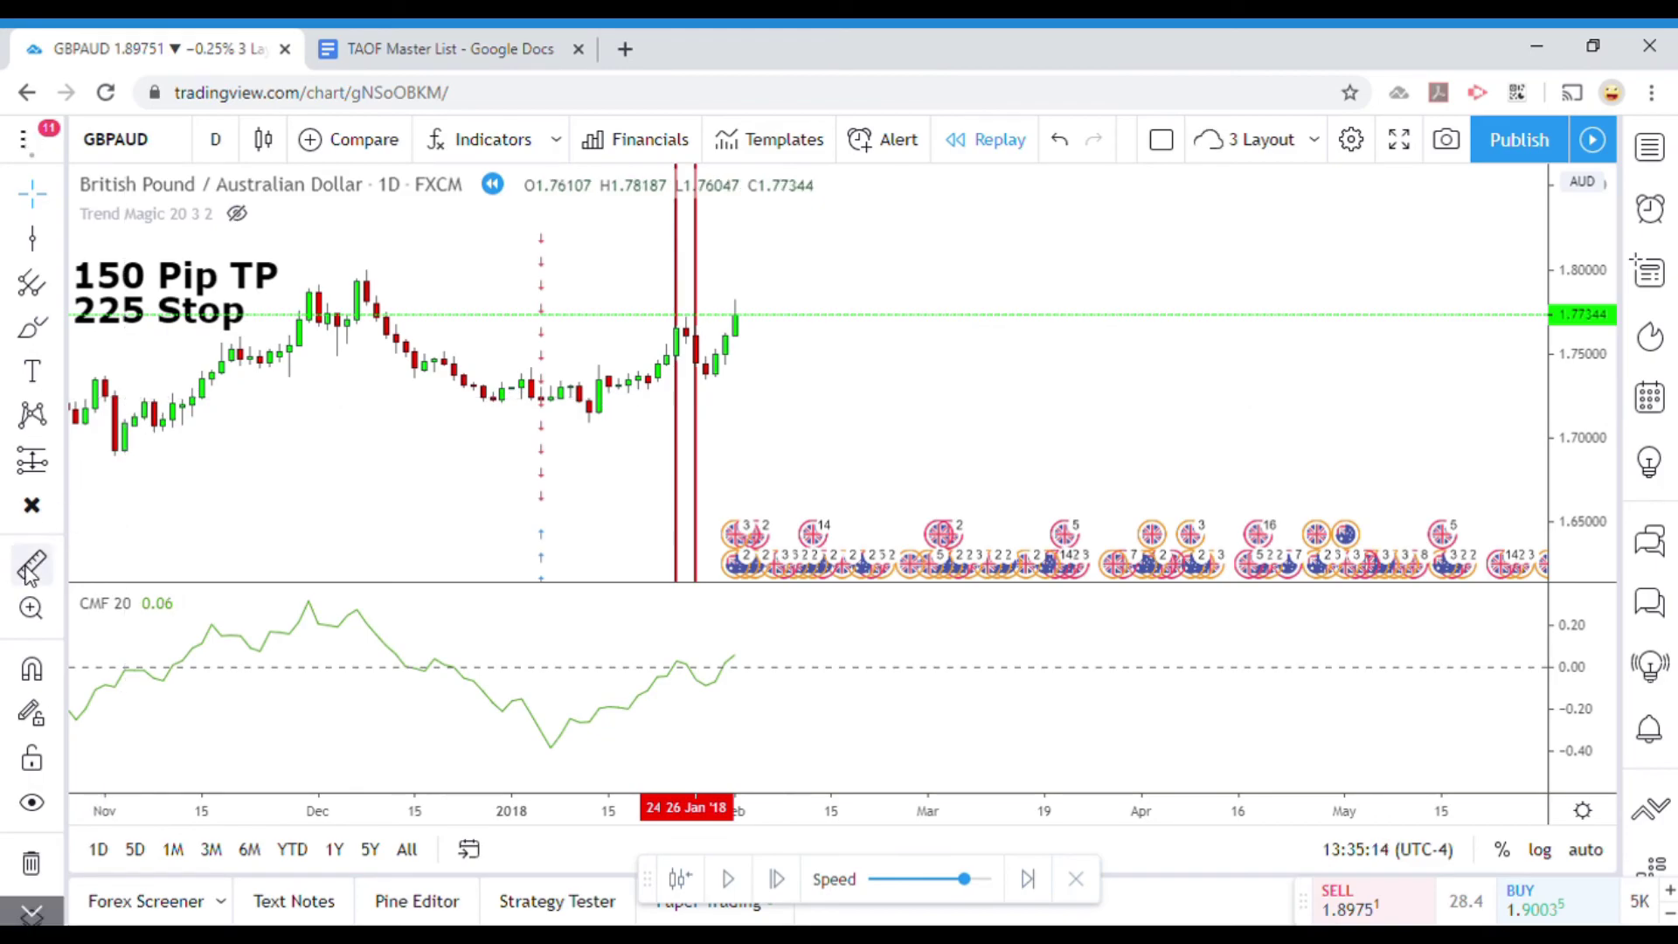
# Measure the late-January price move, then play and pause the replay into February.
pyautogui.click(780, 384)
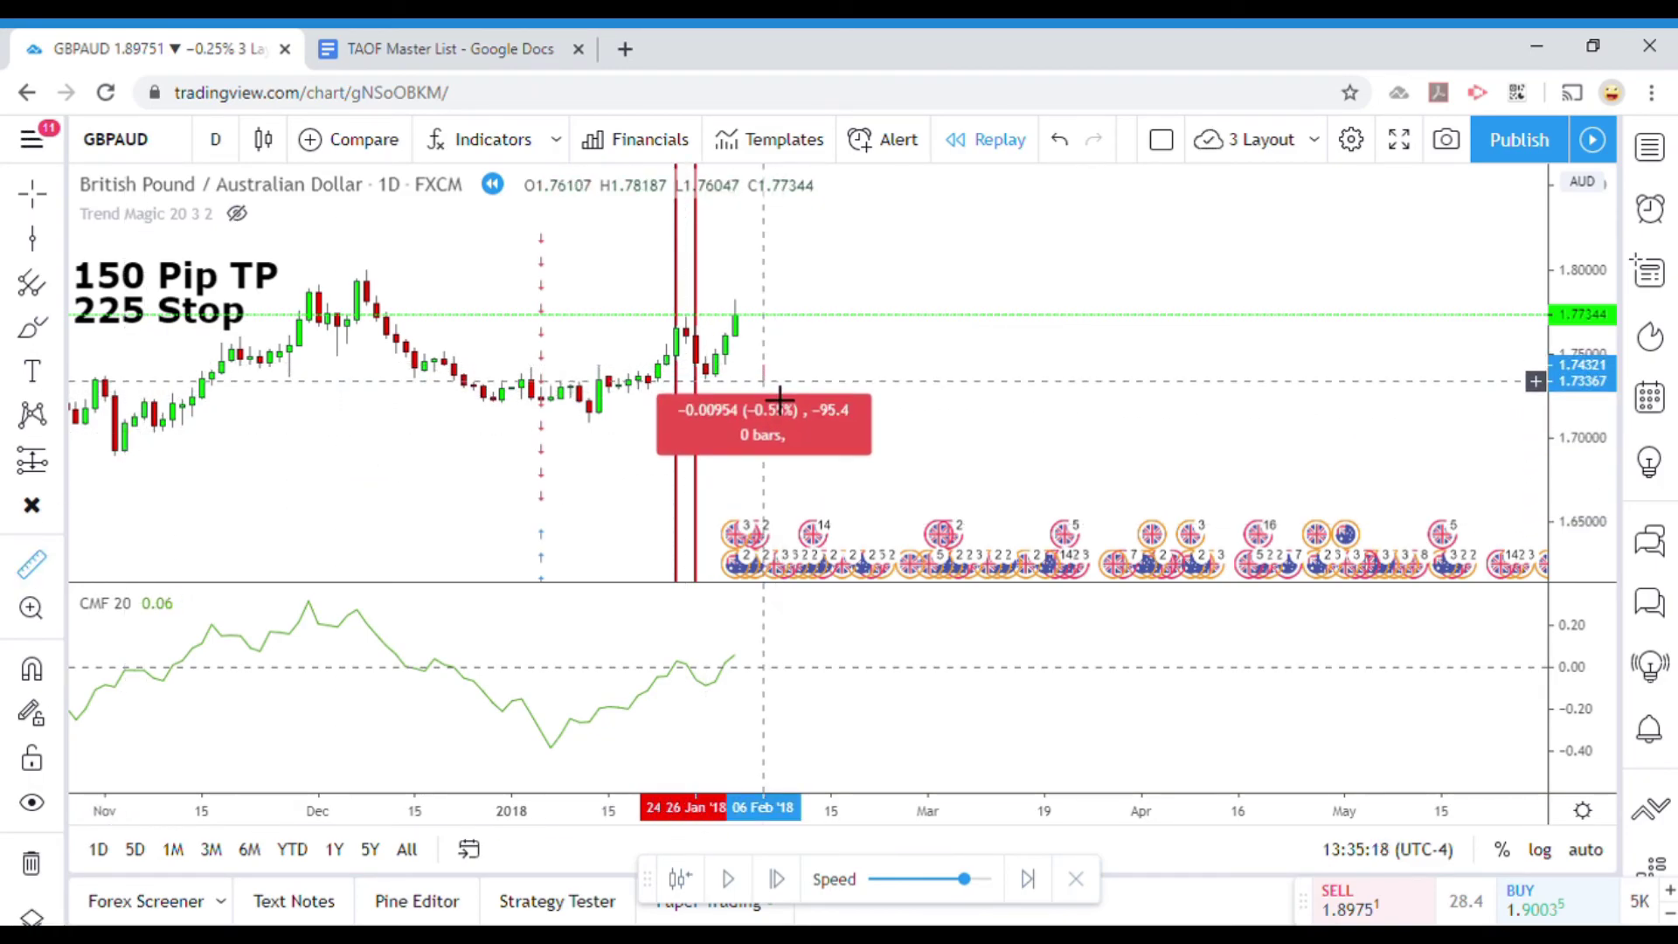
pyautogui.click(781, 399)
pyautogui.click(929, 378)
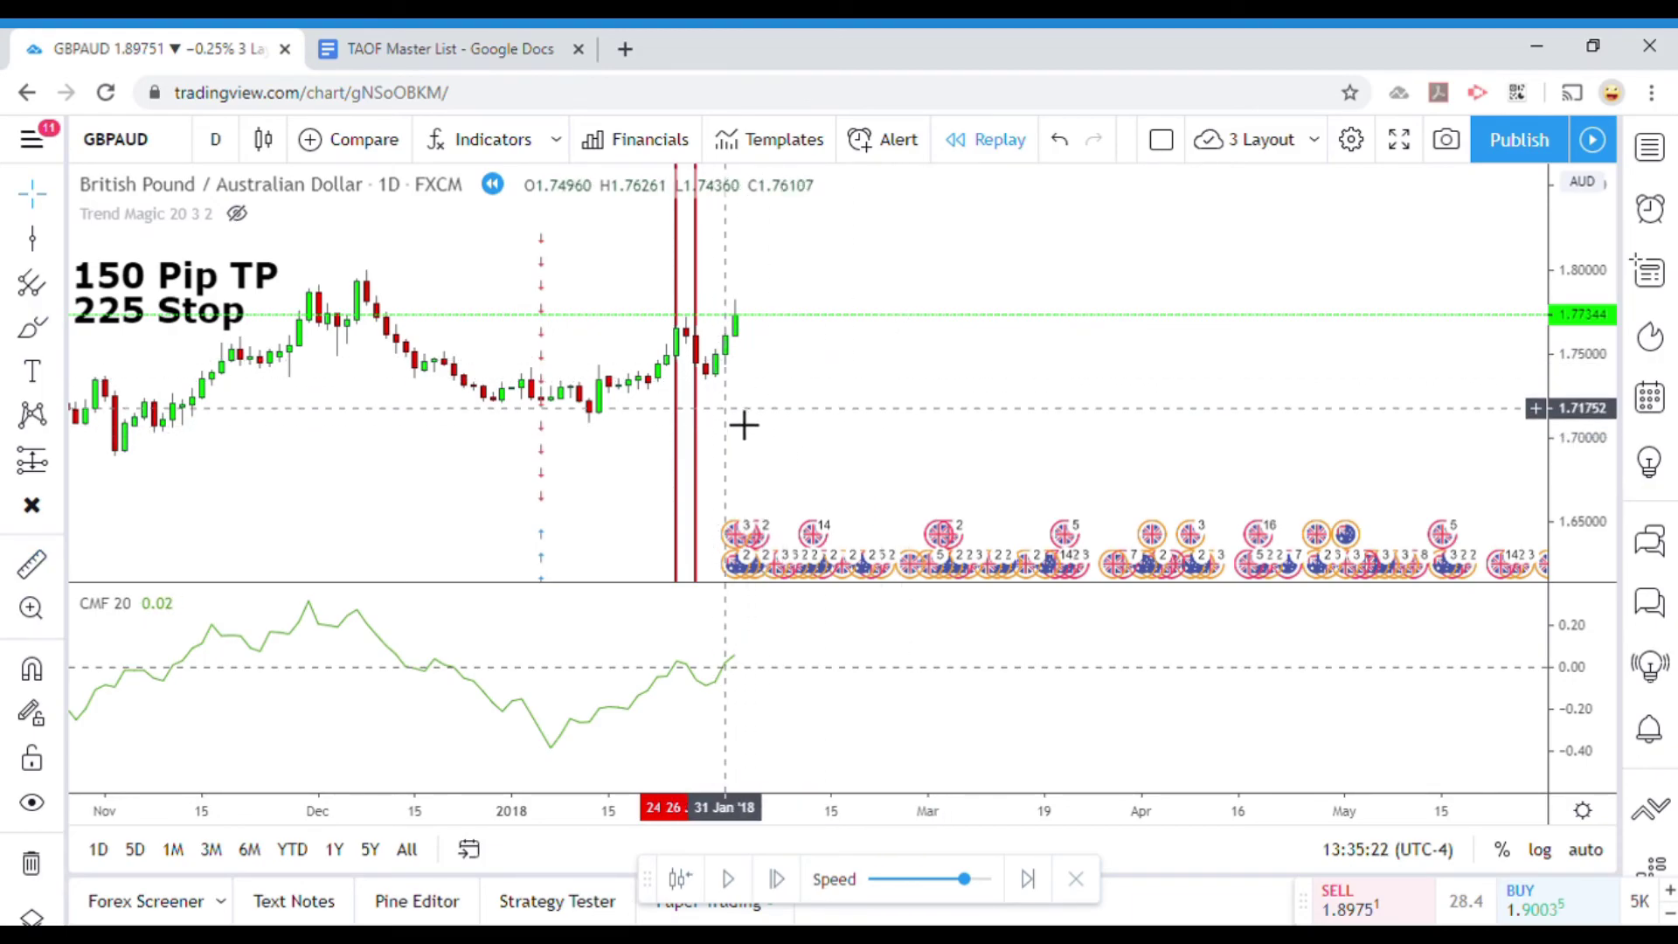
pyautogui.moveTo(735, 437); pyautogui.dragTo(726, 476)
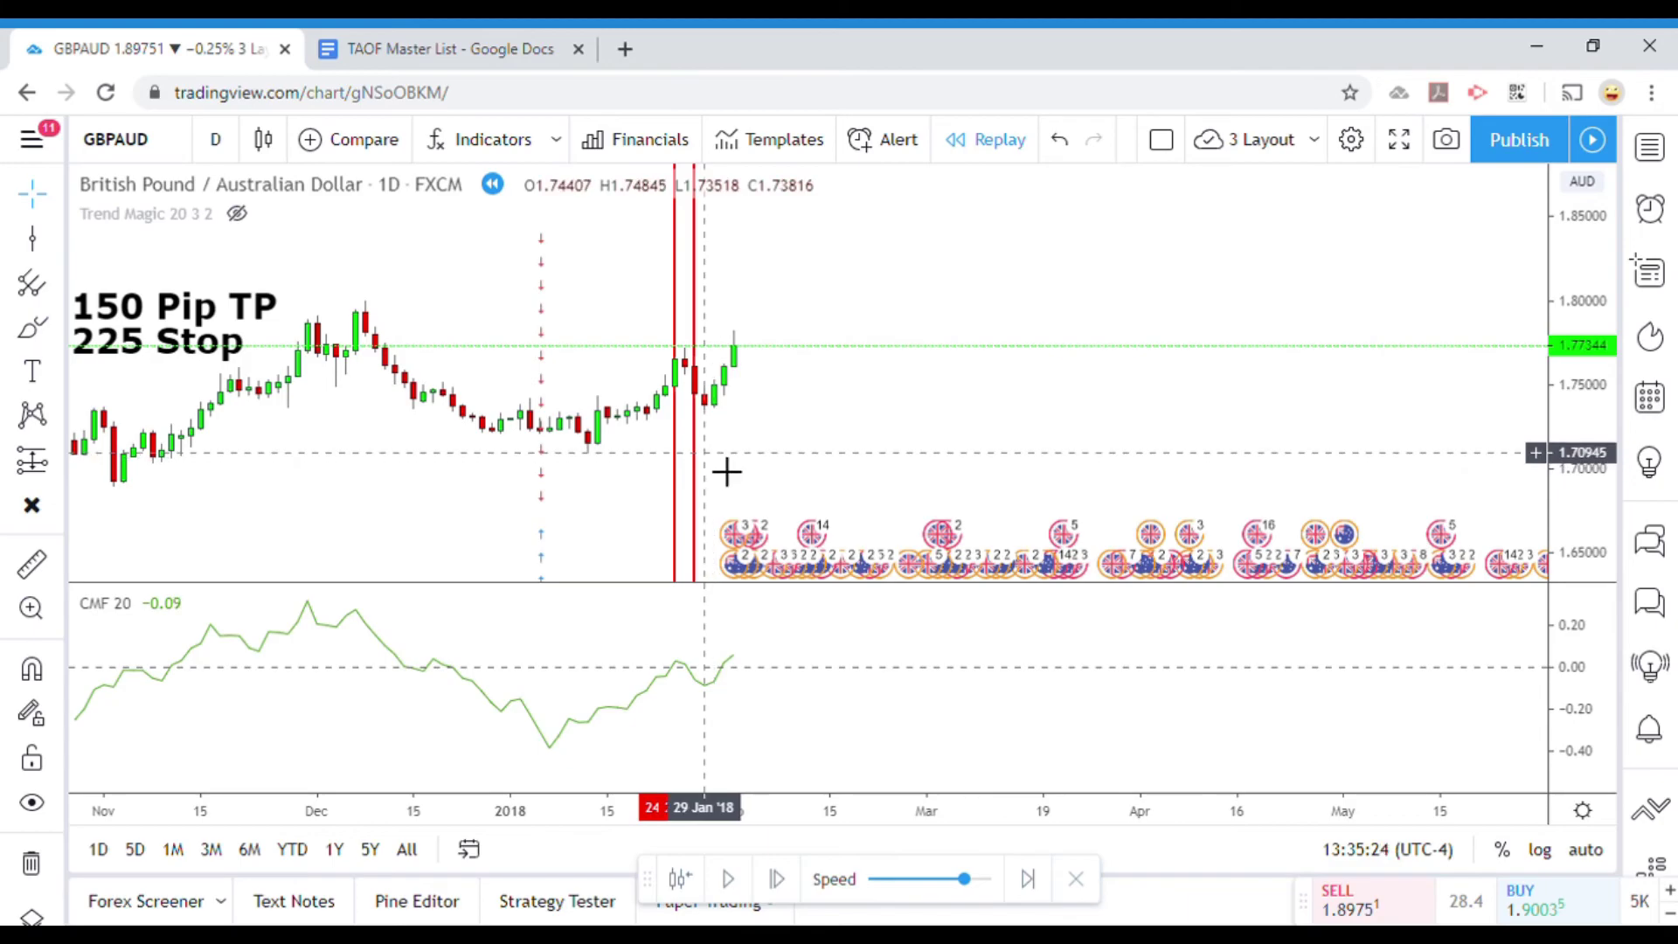
pyautogui.click(730, 879)
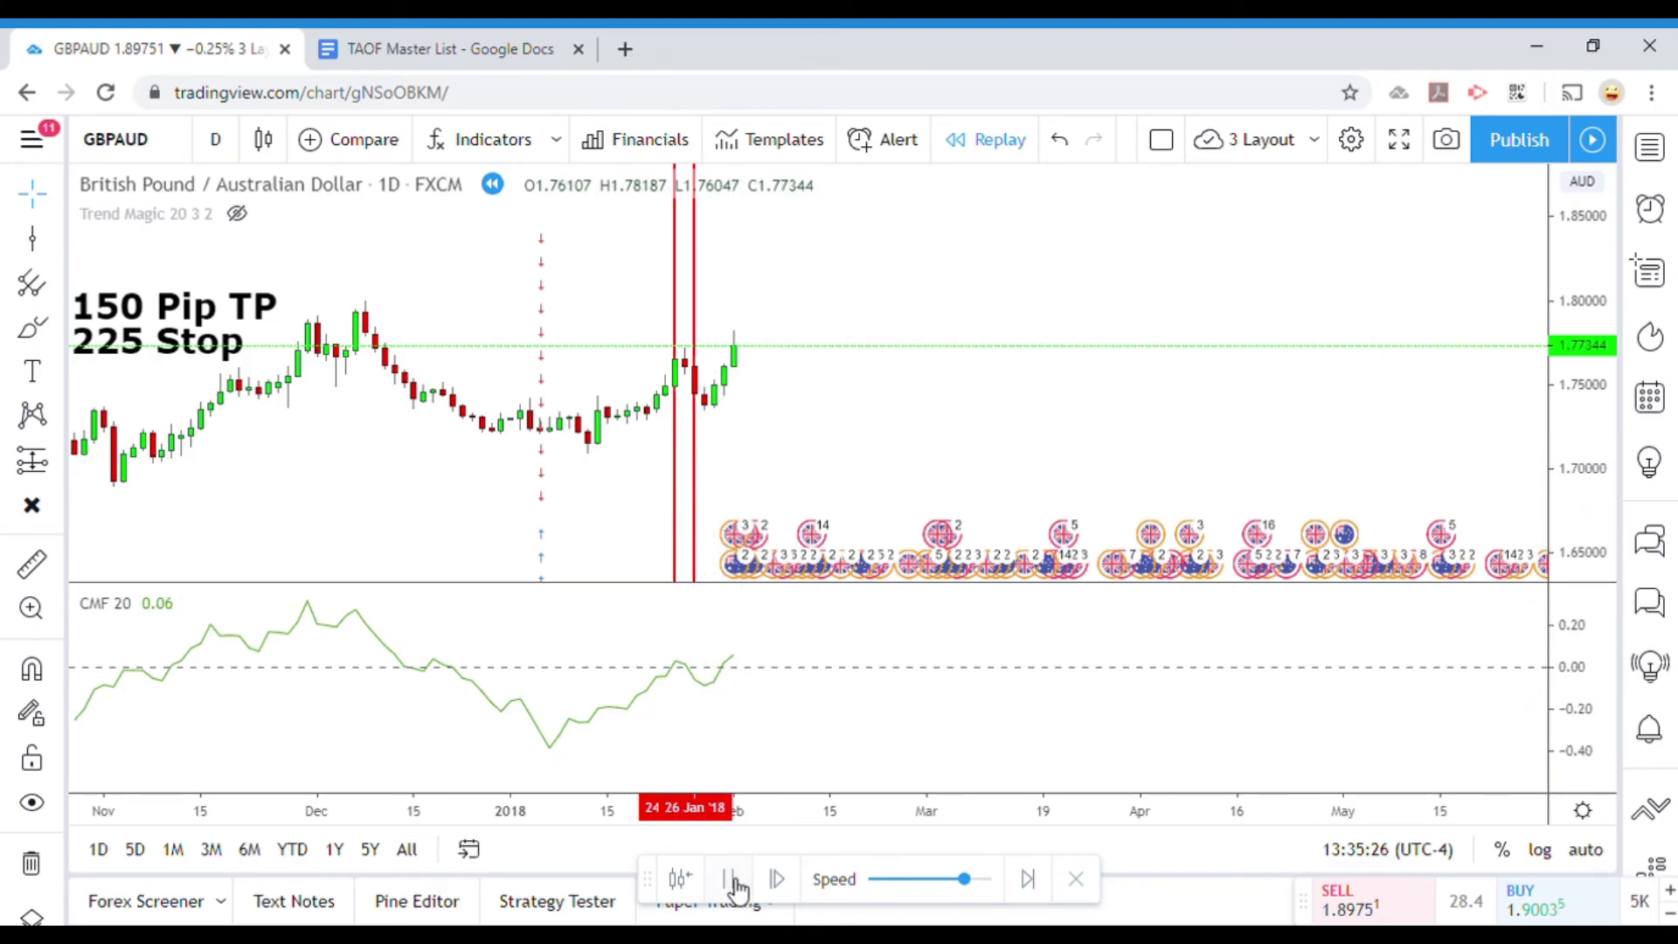
pyautogui.click(729, 879)
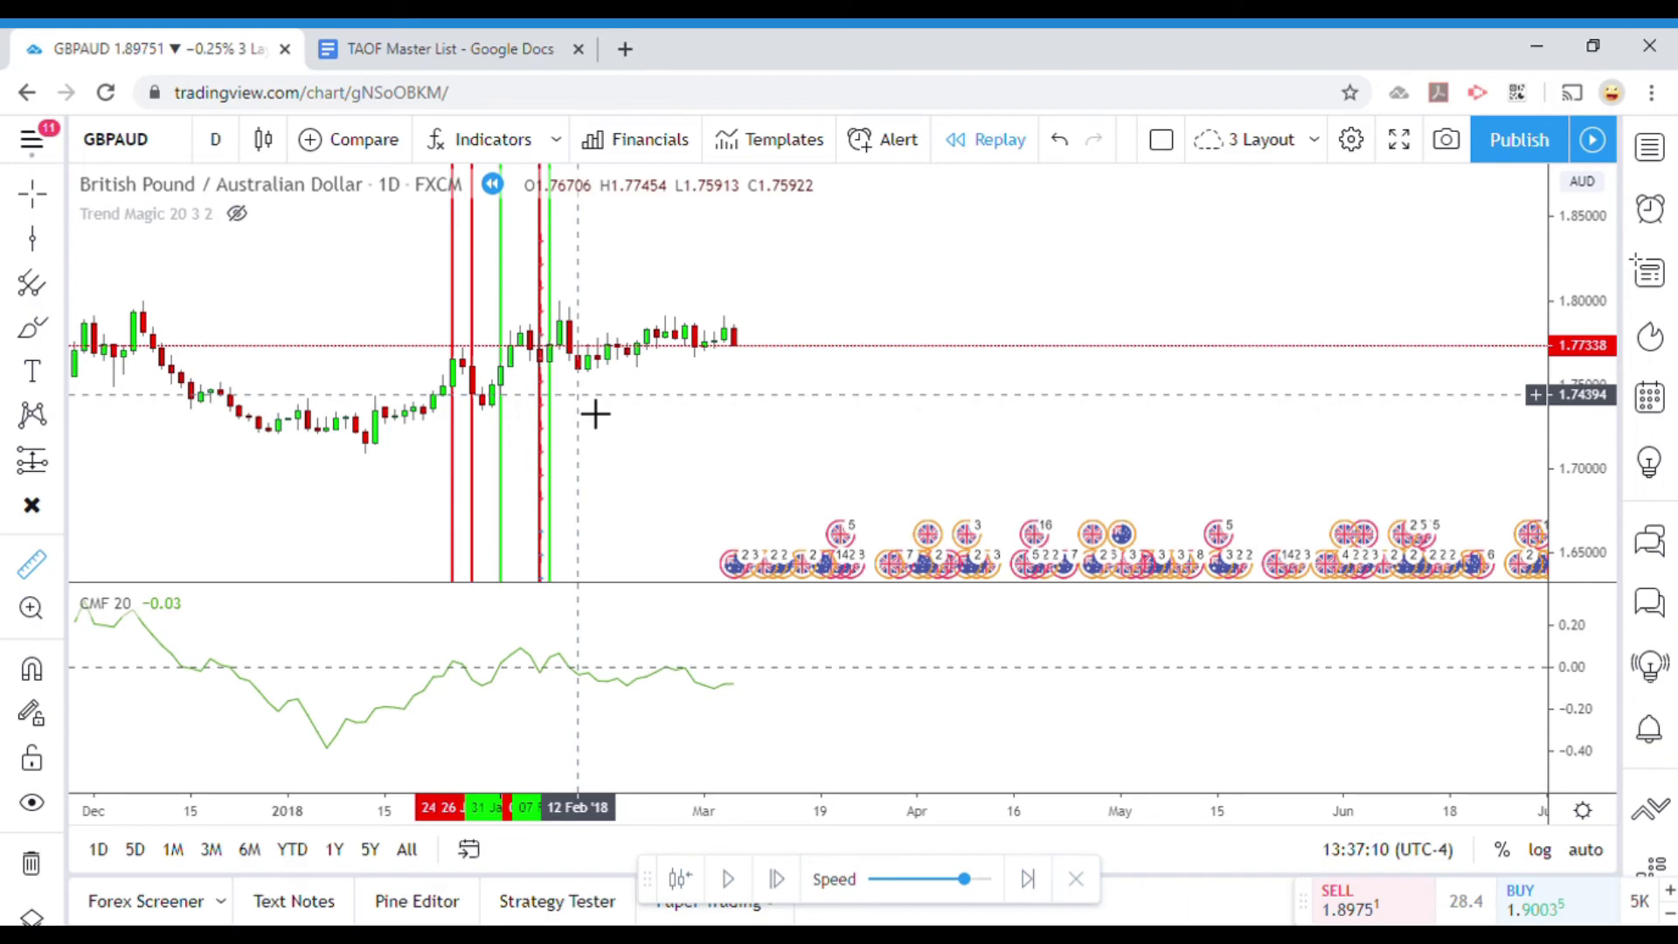
# Measure the move from 1.75935 and add a red vertical line at 12 Feb '18.
pyautogui.click(583, 369)
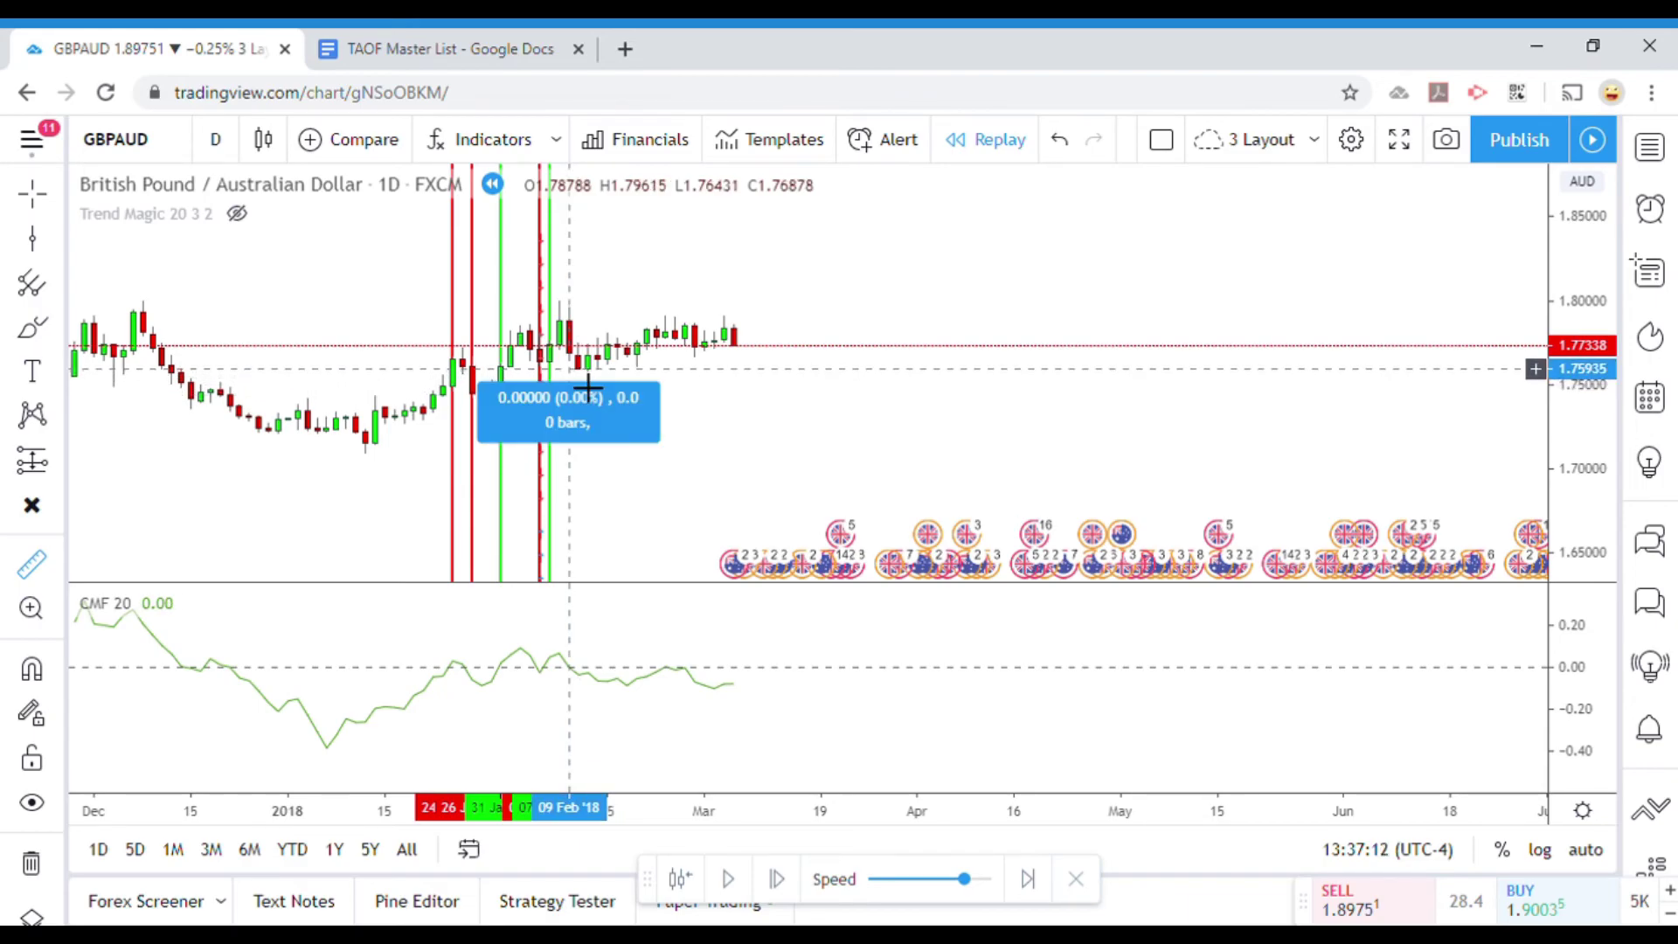
pyautogui.click(588, 338)
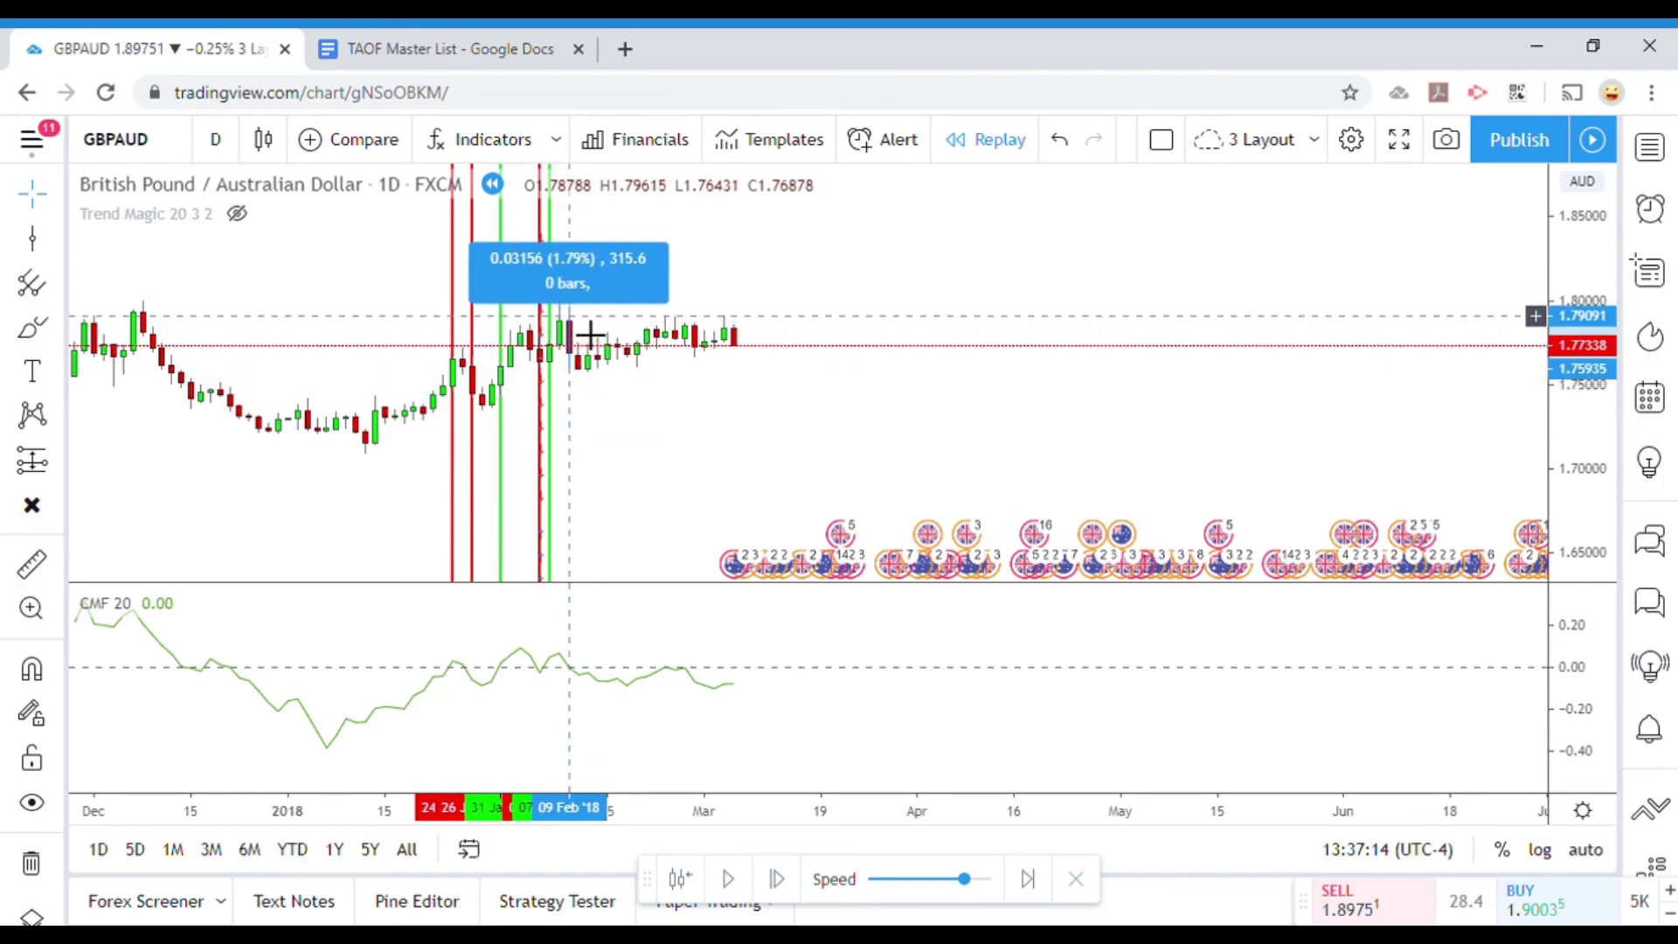
pyautogui.click(653, 420)
pyautogui.click(32, 239)
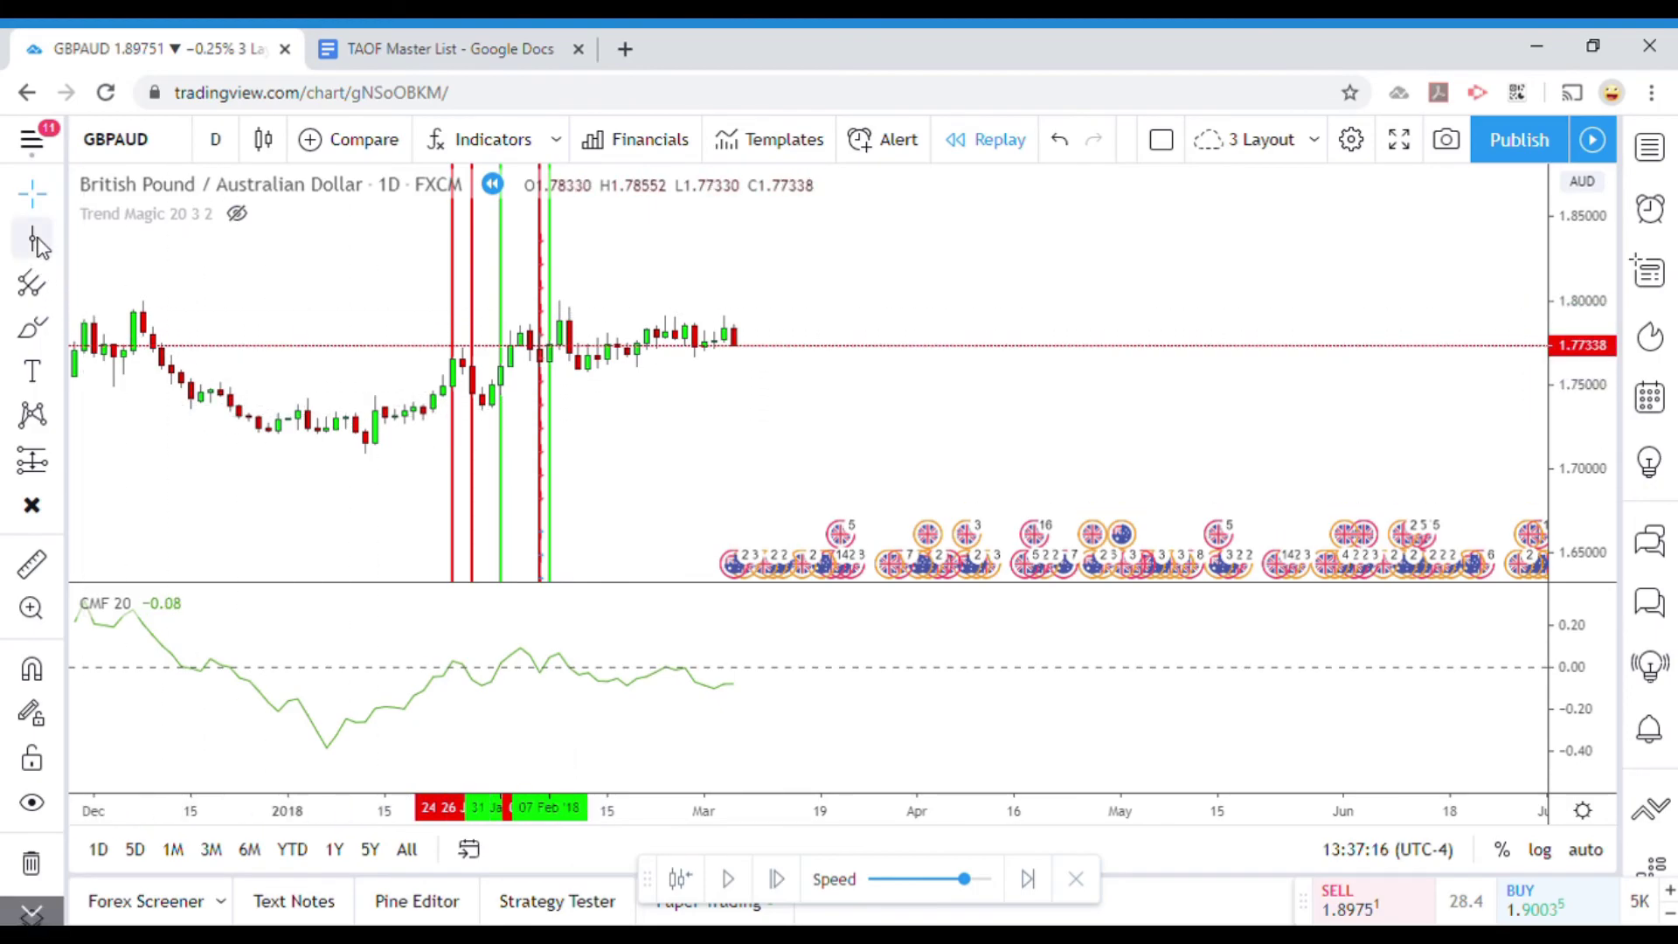
pyautogui.click(595, 420)
pyautogui.click(385, 472)
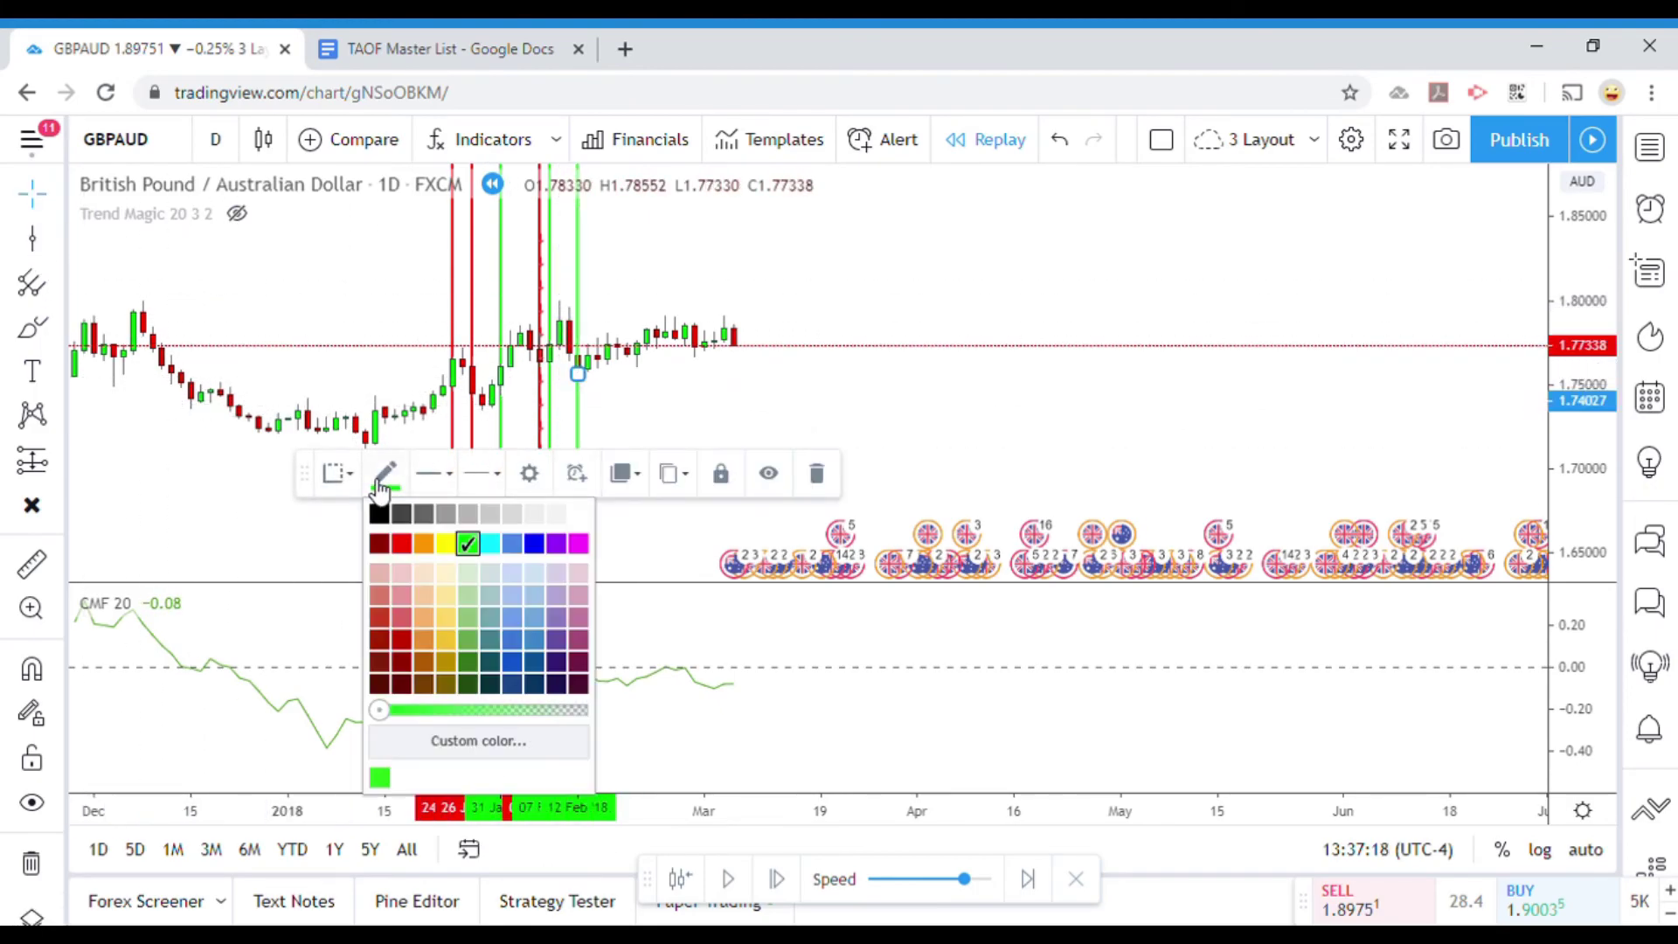
pyautogui.click(407, 550)
pyautogui.click(712, 431)
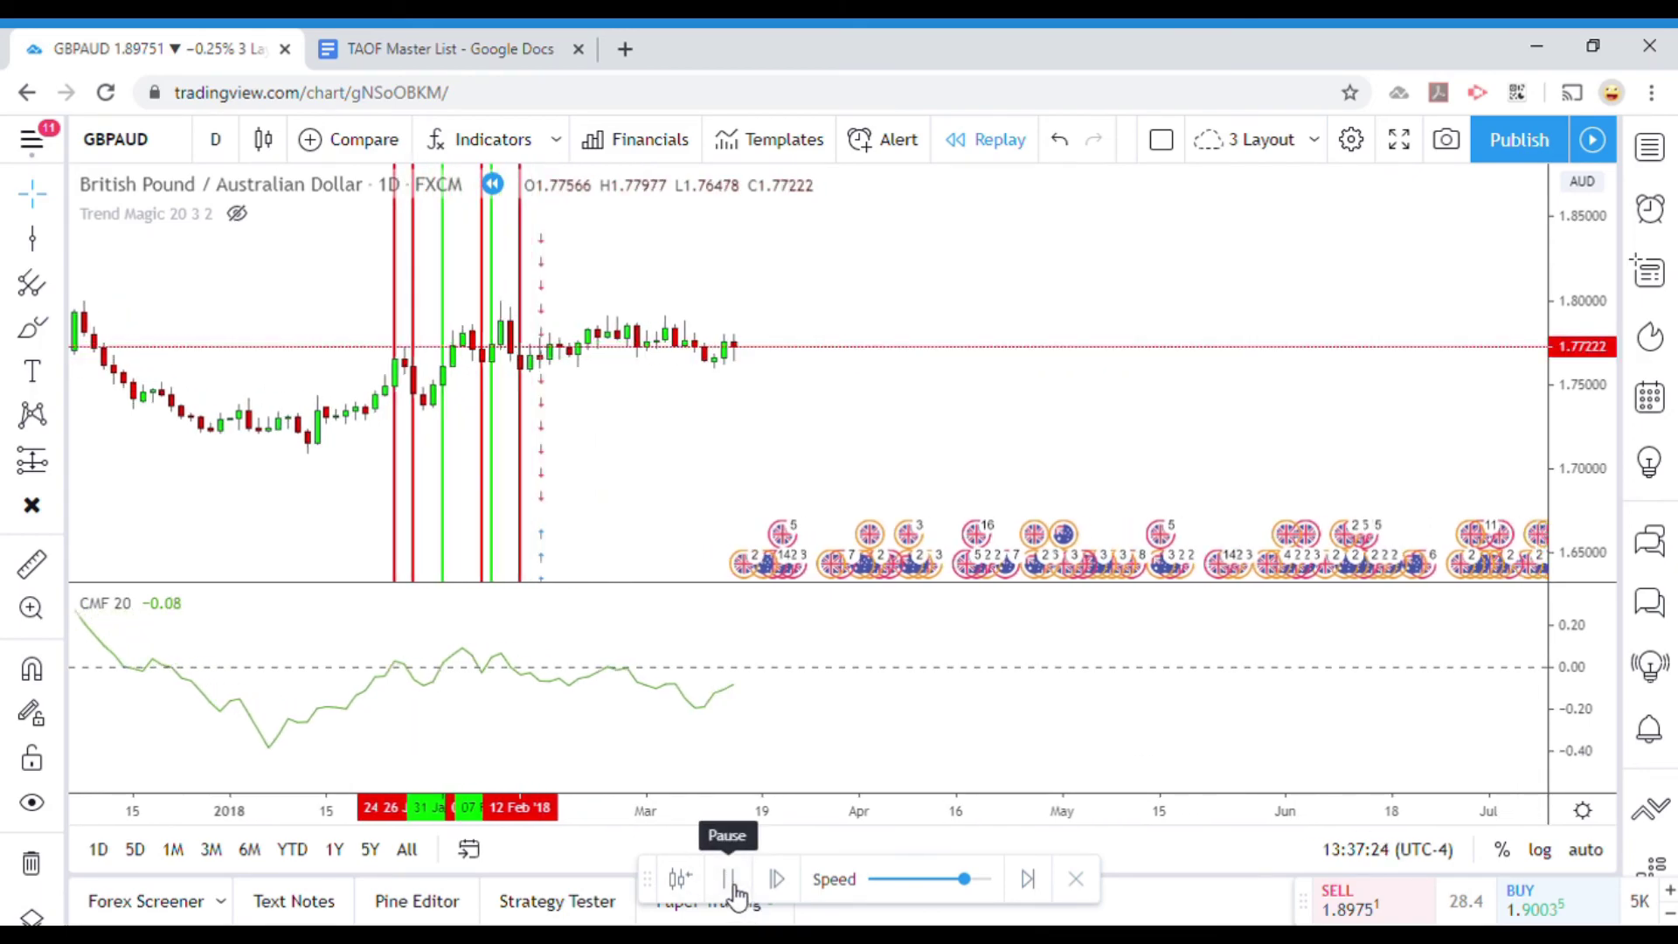
# Pause the replay, rescale the CMF pane, and add a red vertical line at 23 Feb '18.
pyautogui.click(729, 878)
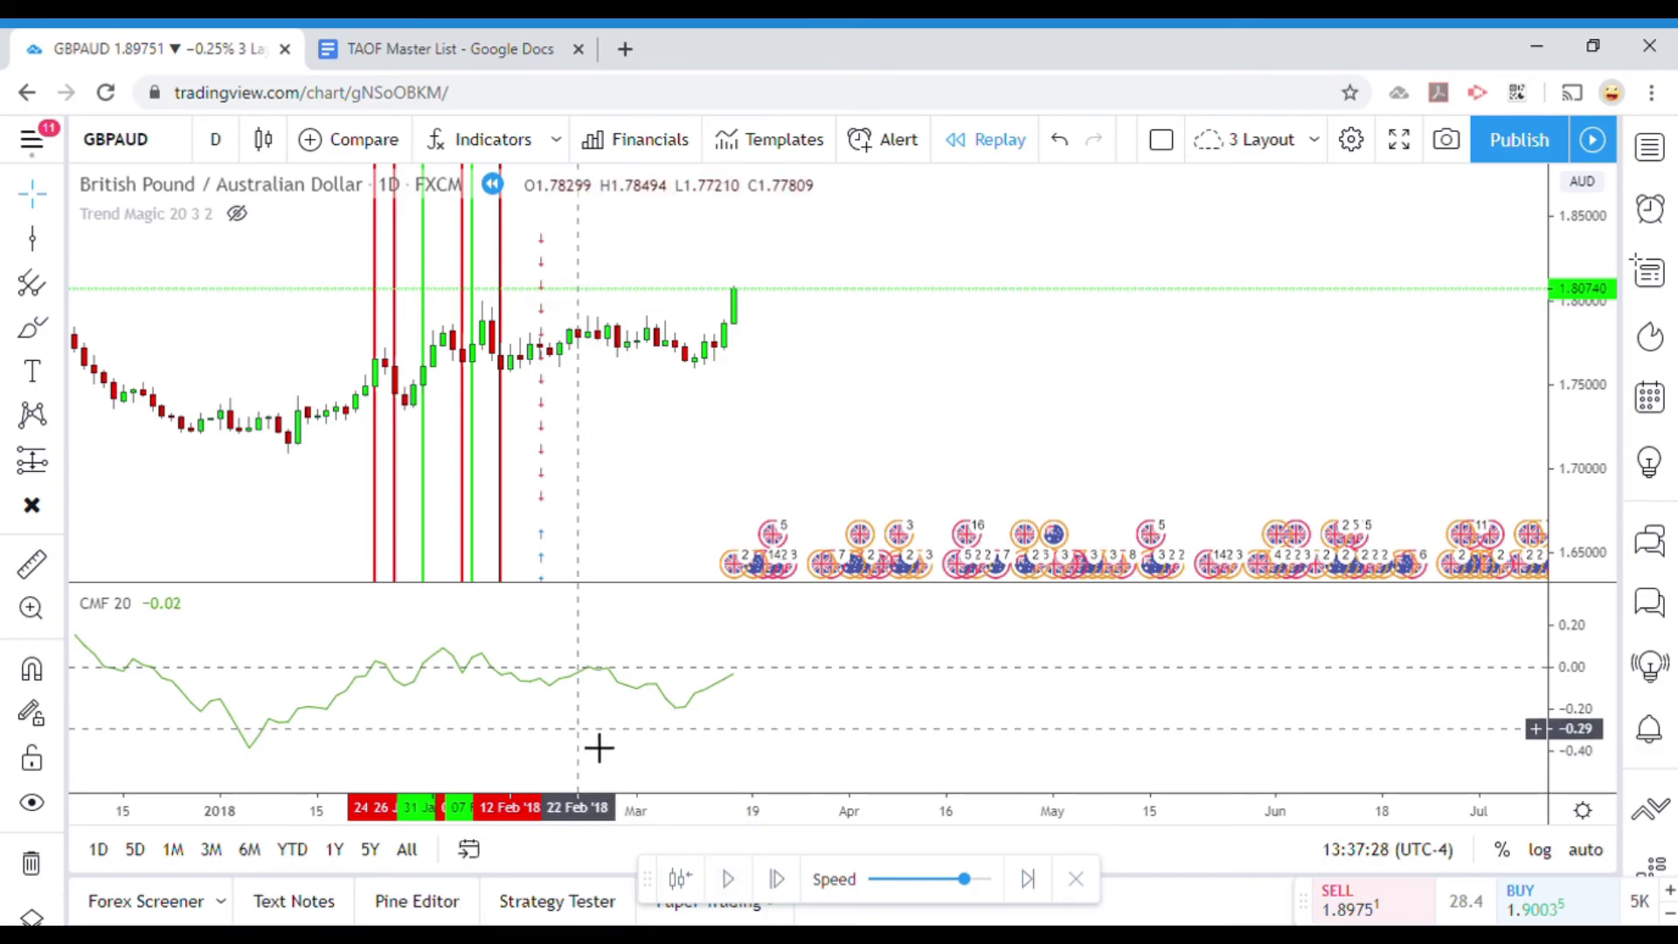
pyautogui.moveTo(1591, 700); pyautogui.dragTo(1487, 674)
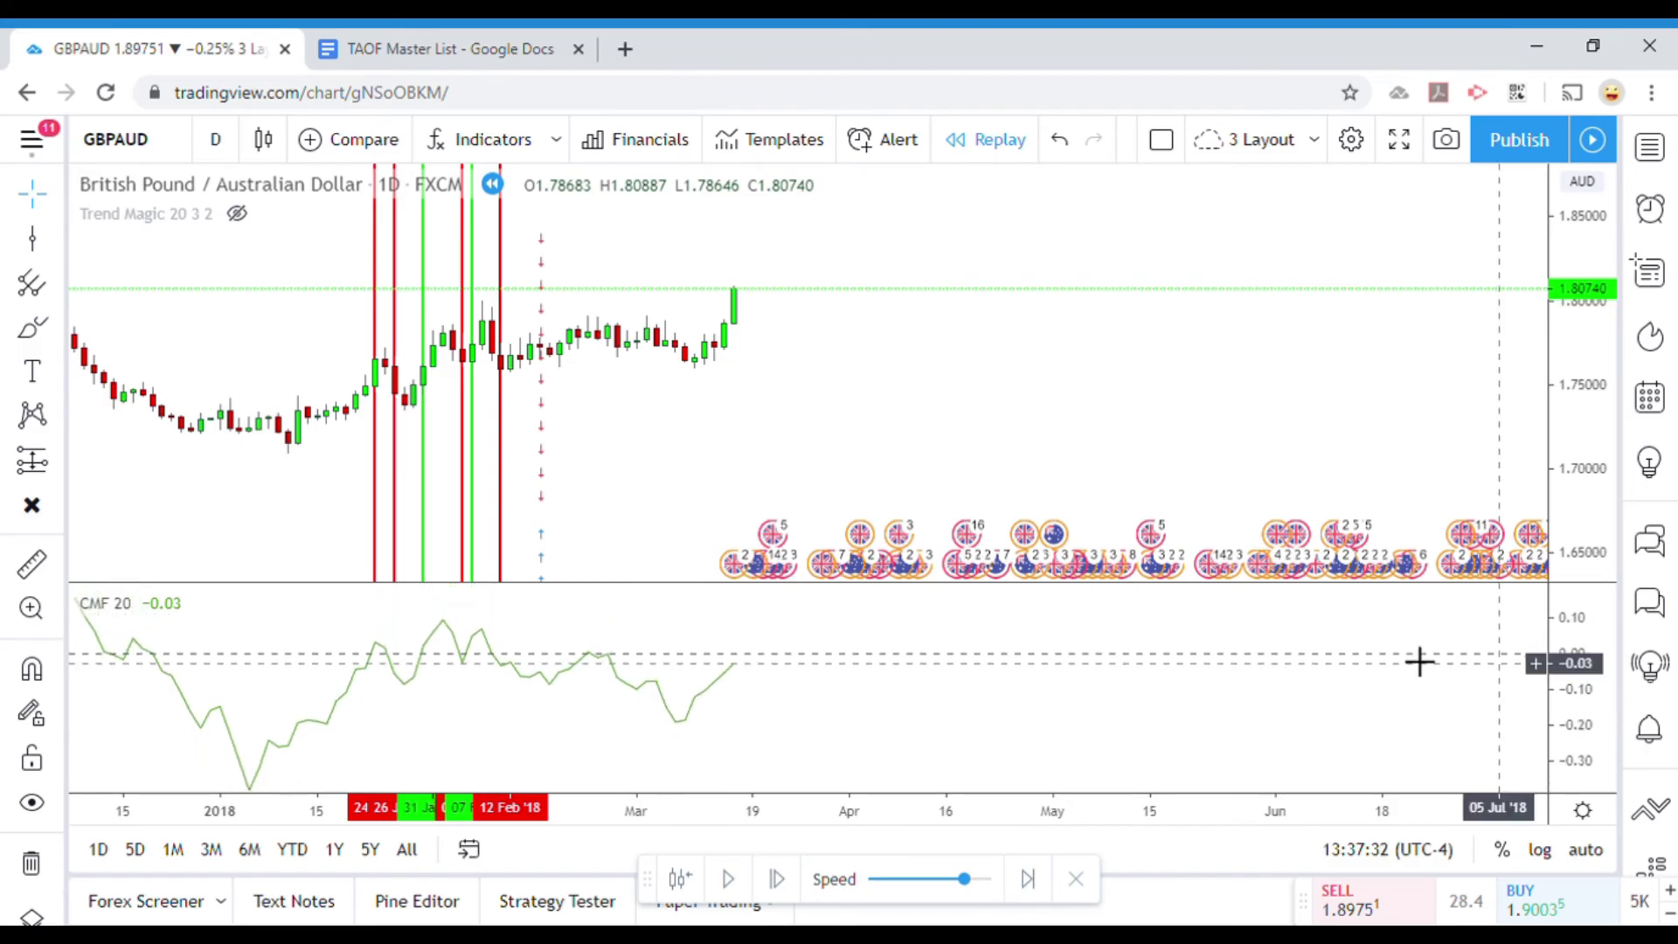
pyautogui.click(32, 236)
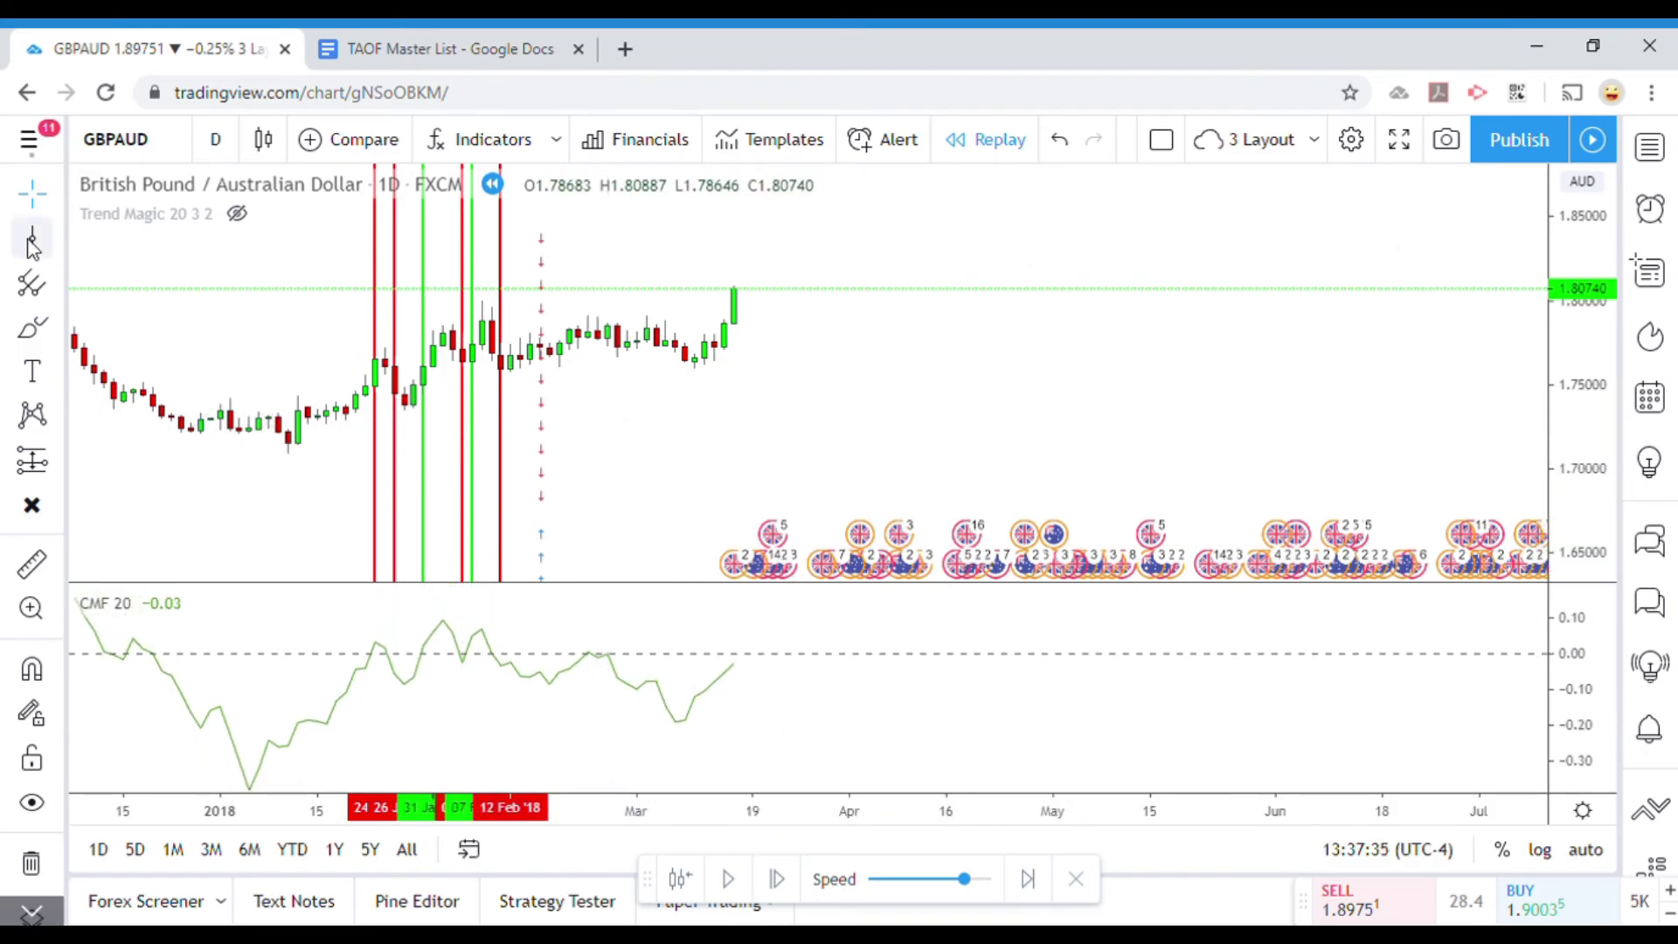
pyautogui.click(613, 448)
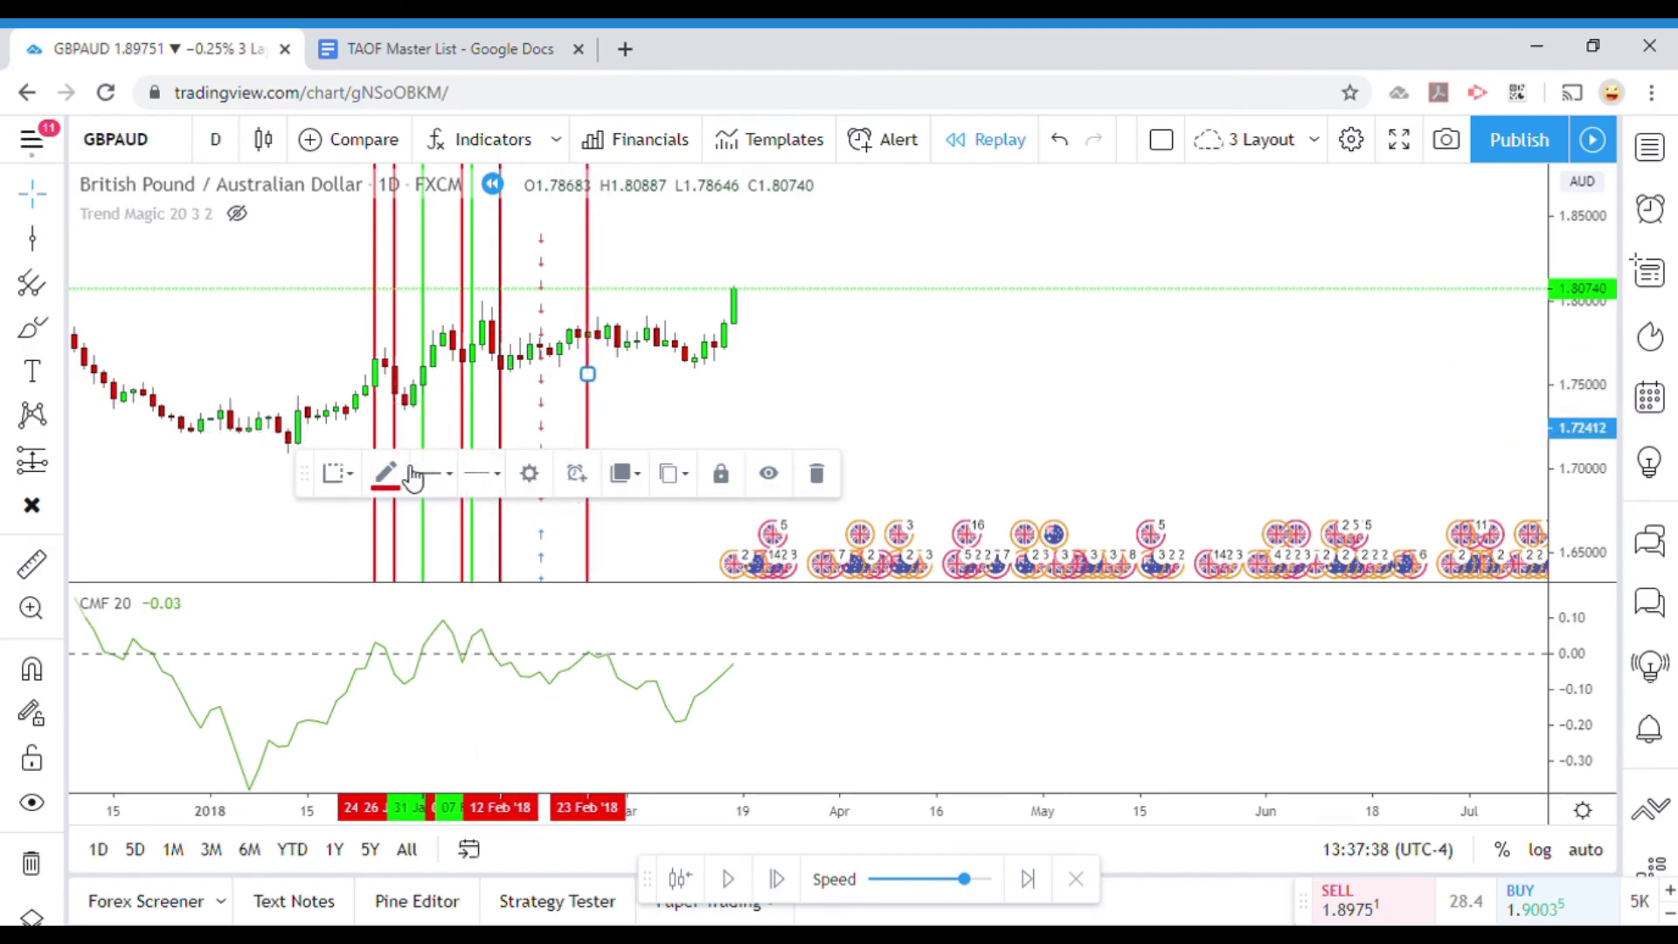
pyautogui.click(655, 409)
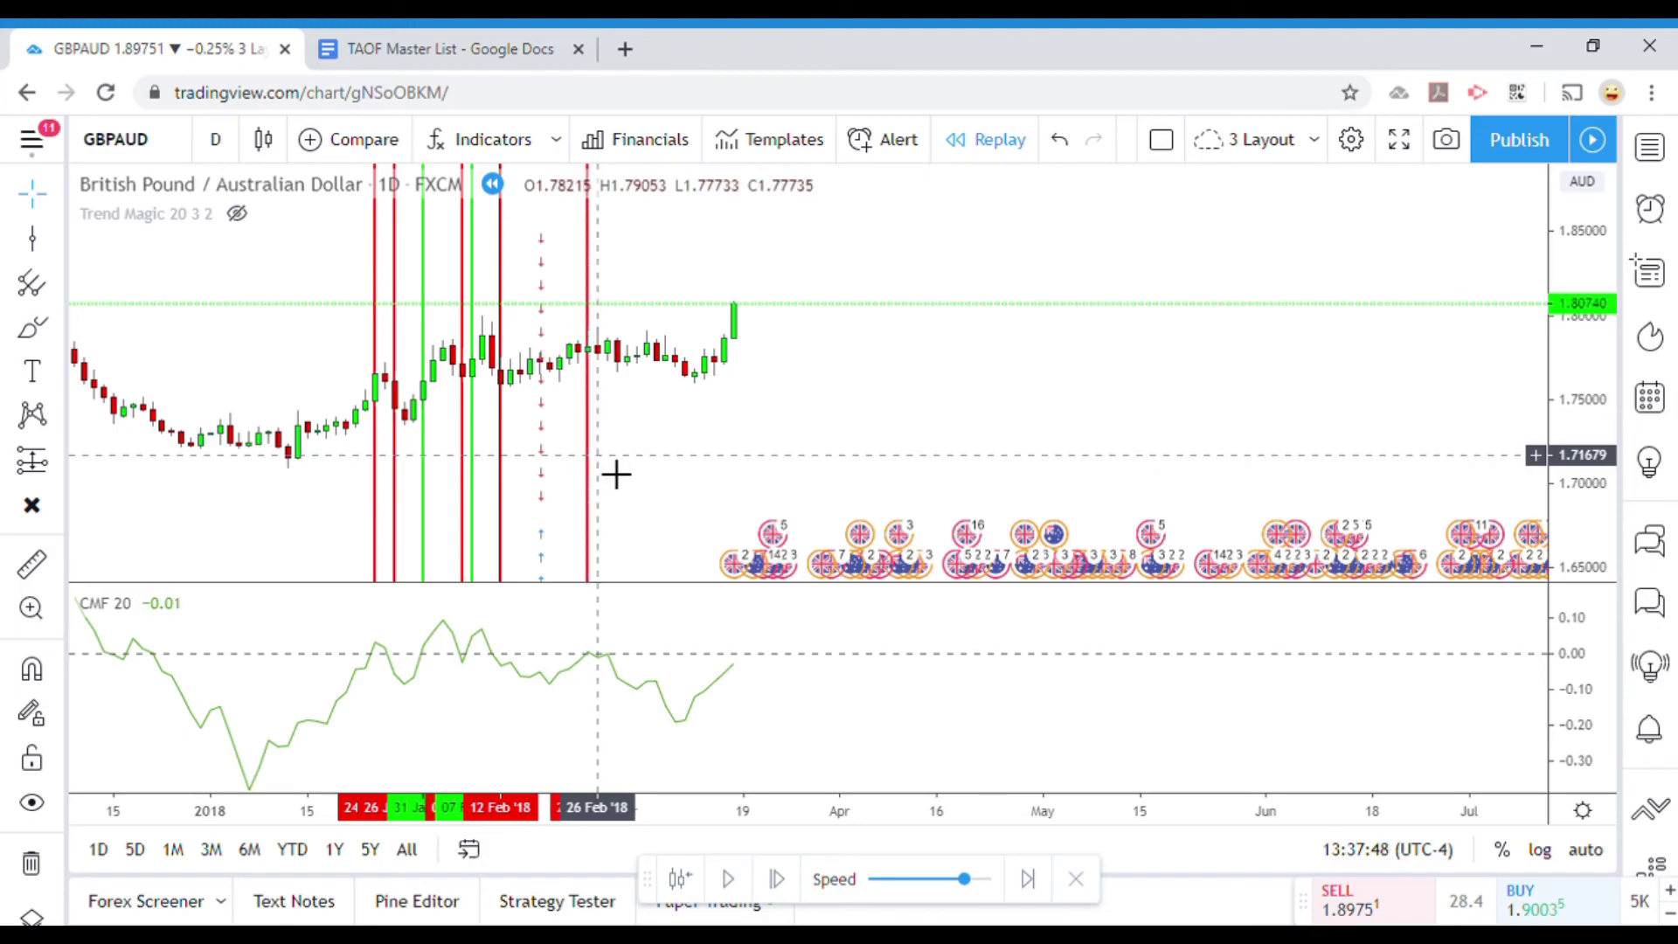
# Pick the Measure tool and pan the chart to show more recent bars.
pyautogui.click(31, 564)
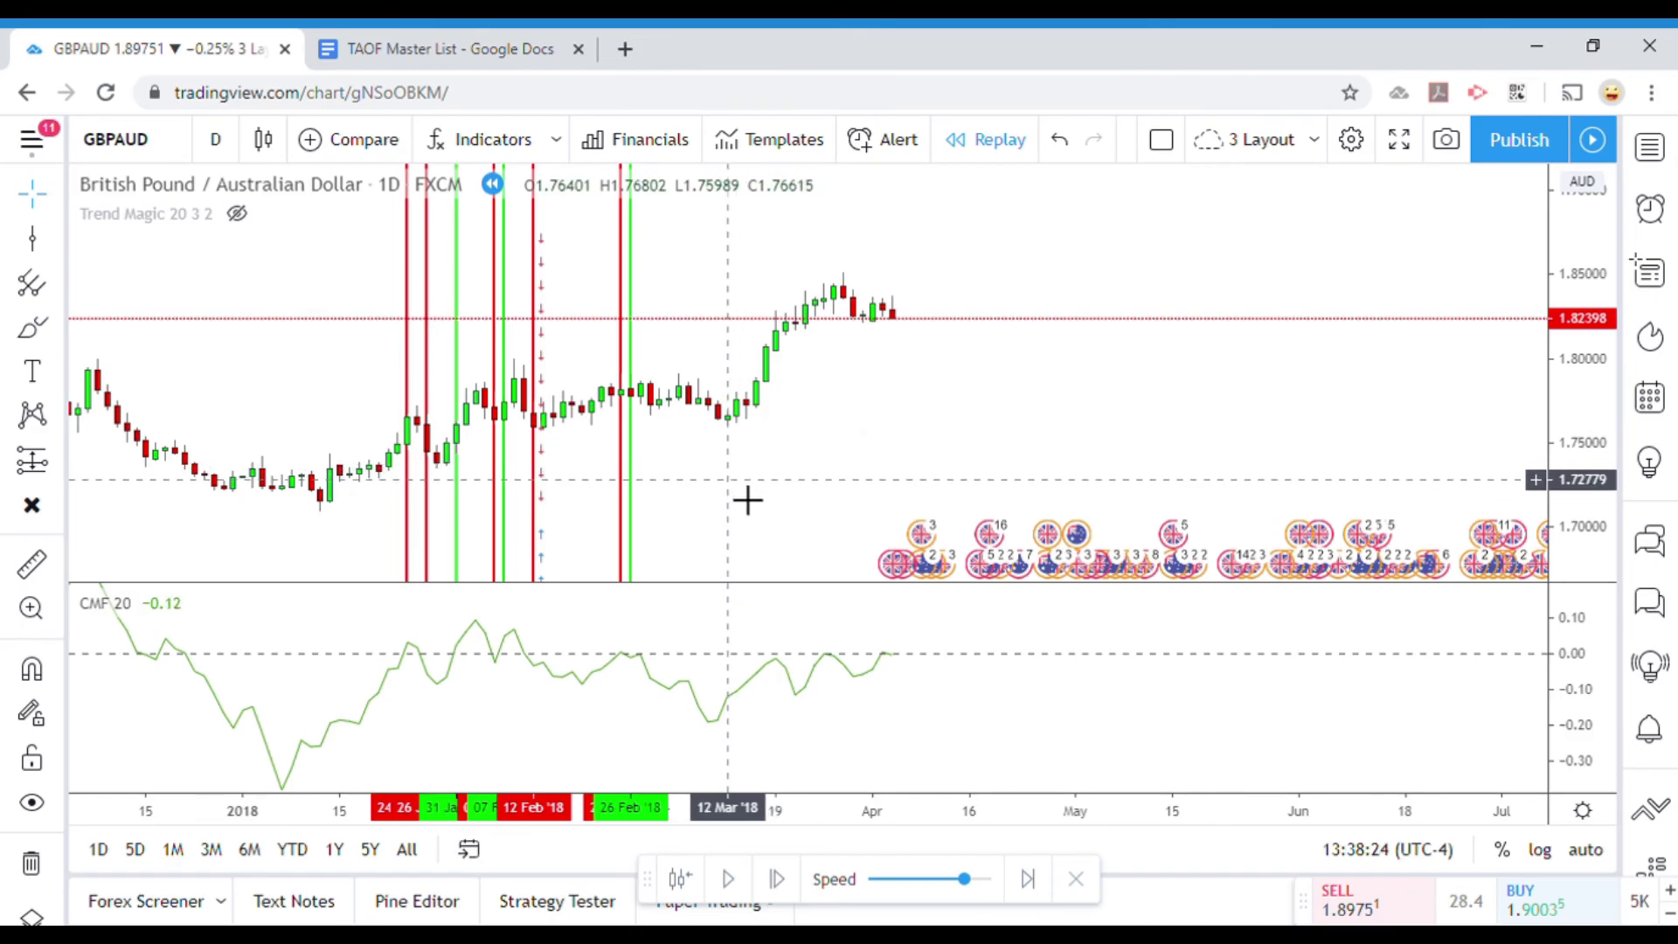
pyautogui.moveTo(1116, 719); pyautogui.dragTo(1123, 732)
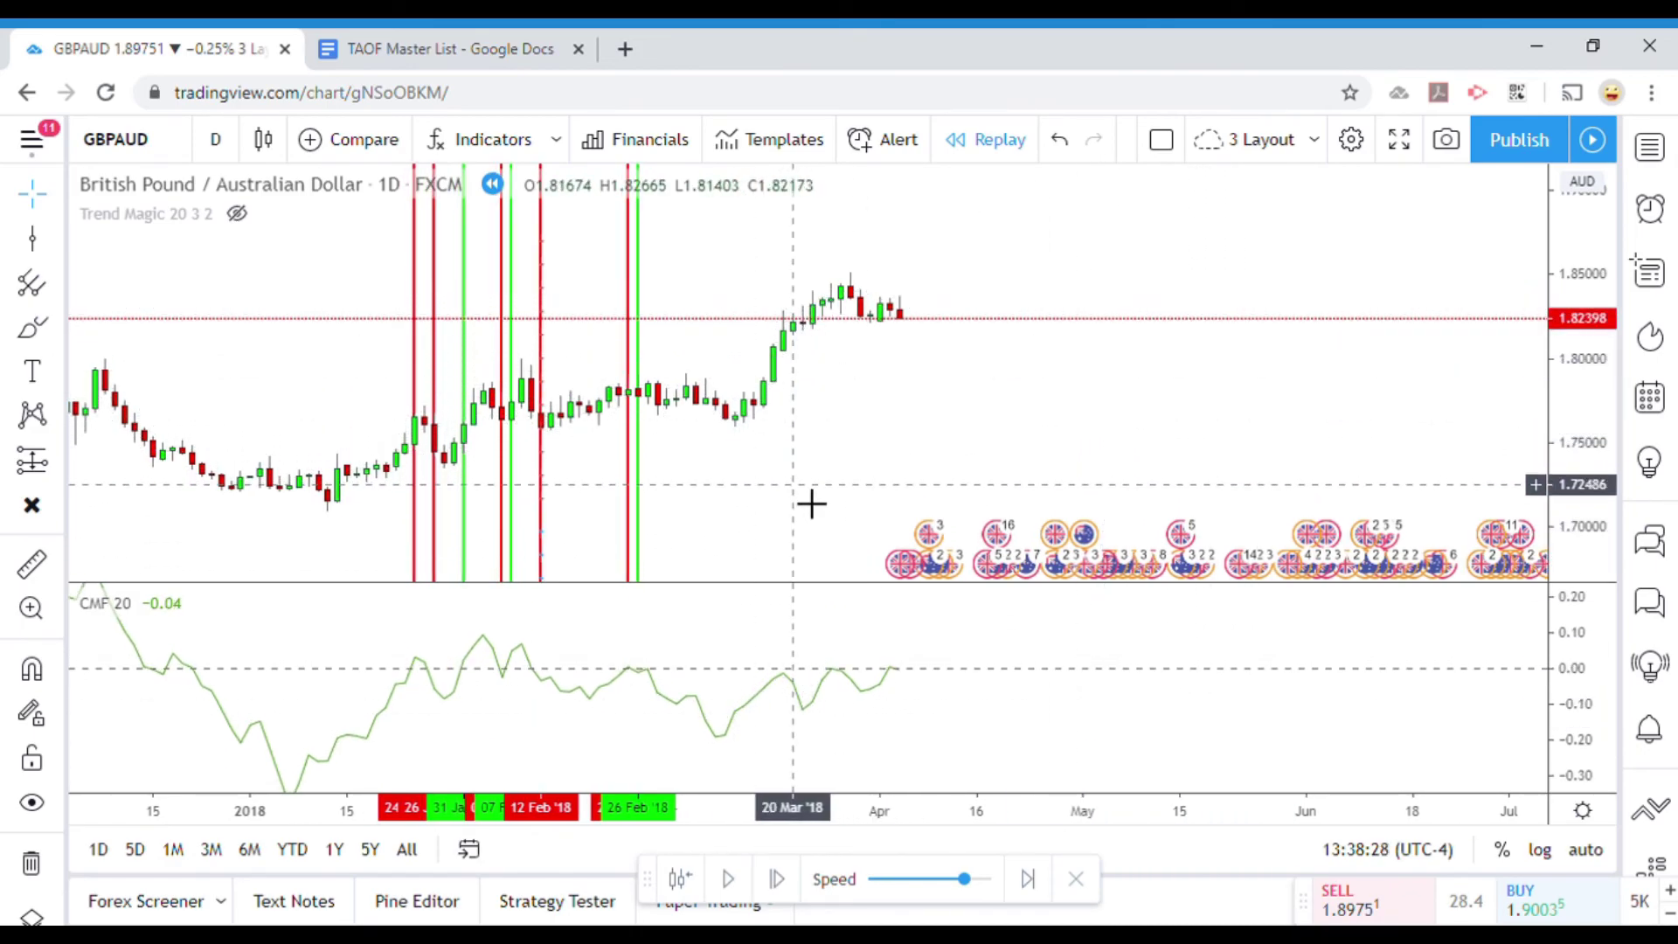
pyautogui.moveTo(810, 498); pyautogui.dragTo(791, 510)
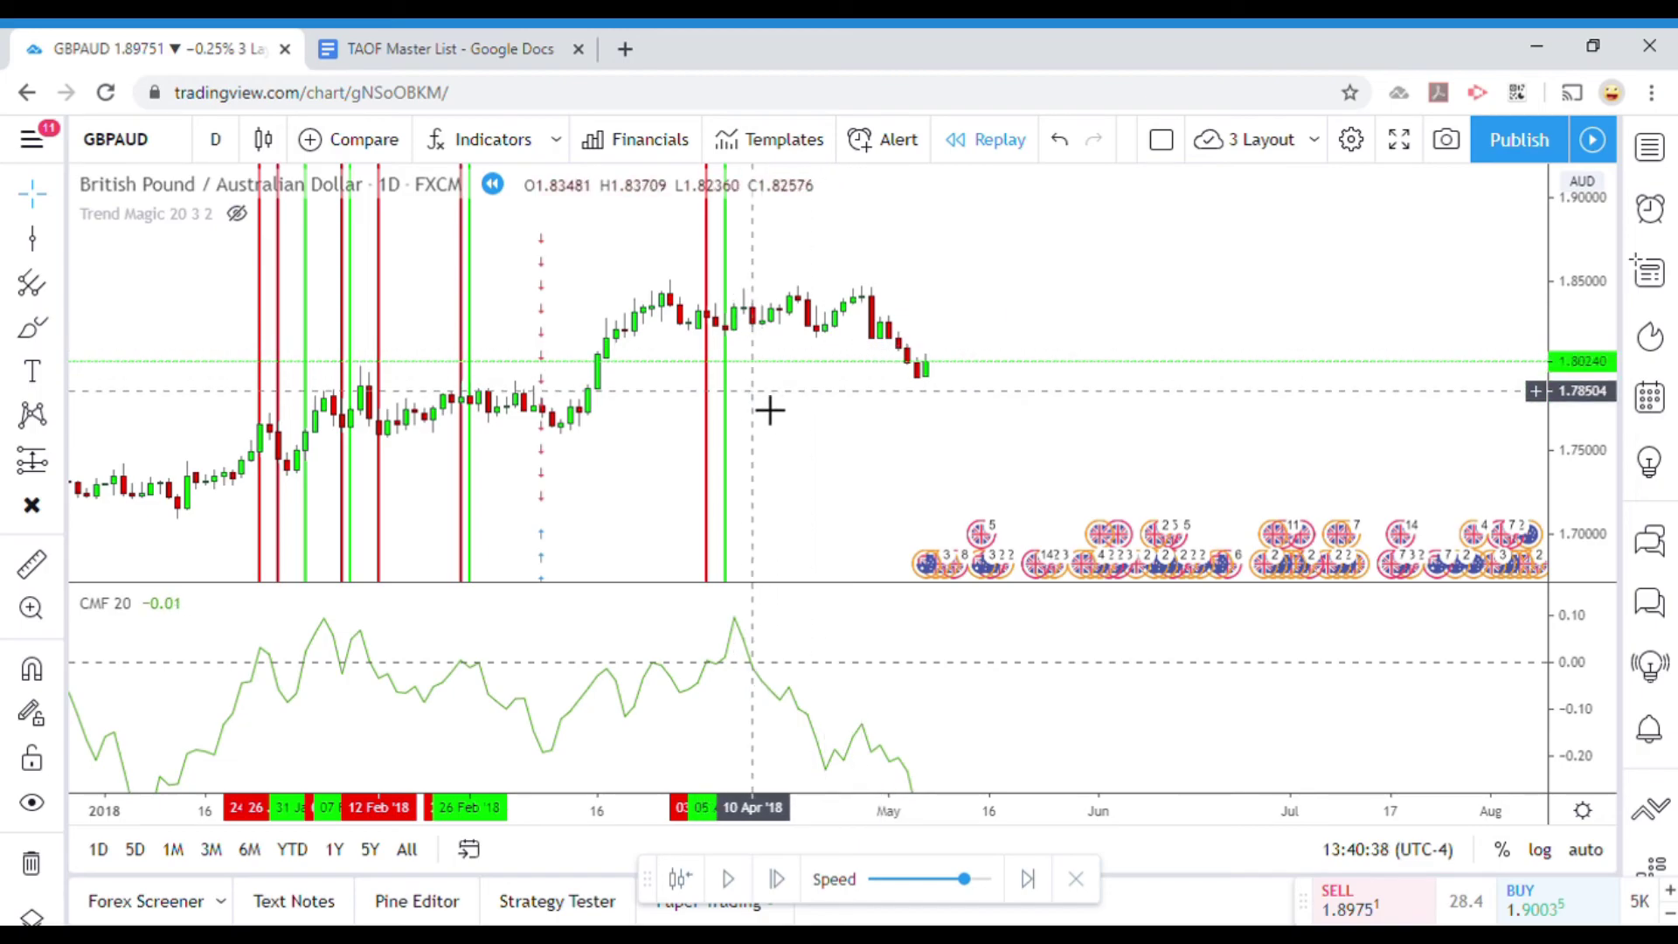
# Measure the April price move and draw a green vertical line at 10 Apr '18.
pyautogui.click(31, 563)
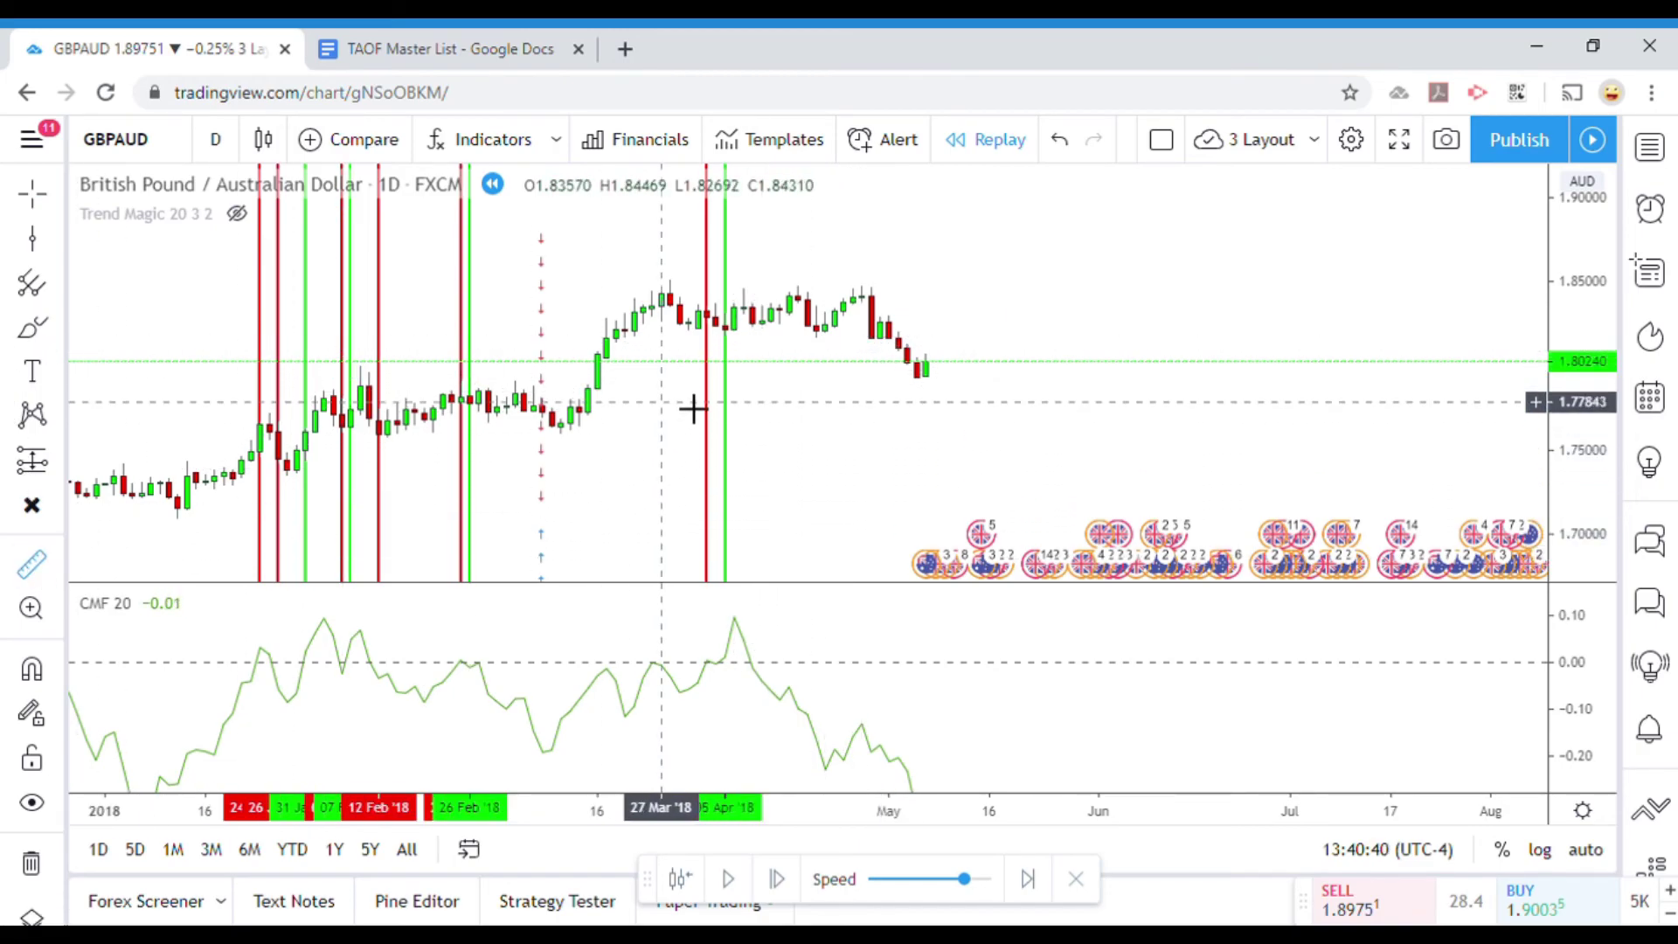
pyautogui.click(770, 346)
pyautogui.click(778, 393)
pyautogui.click(1057, 498)
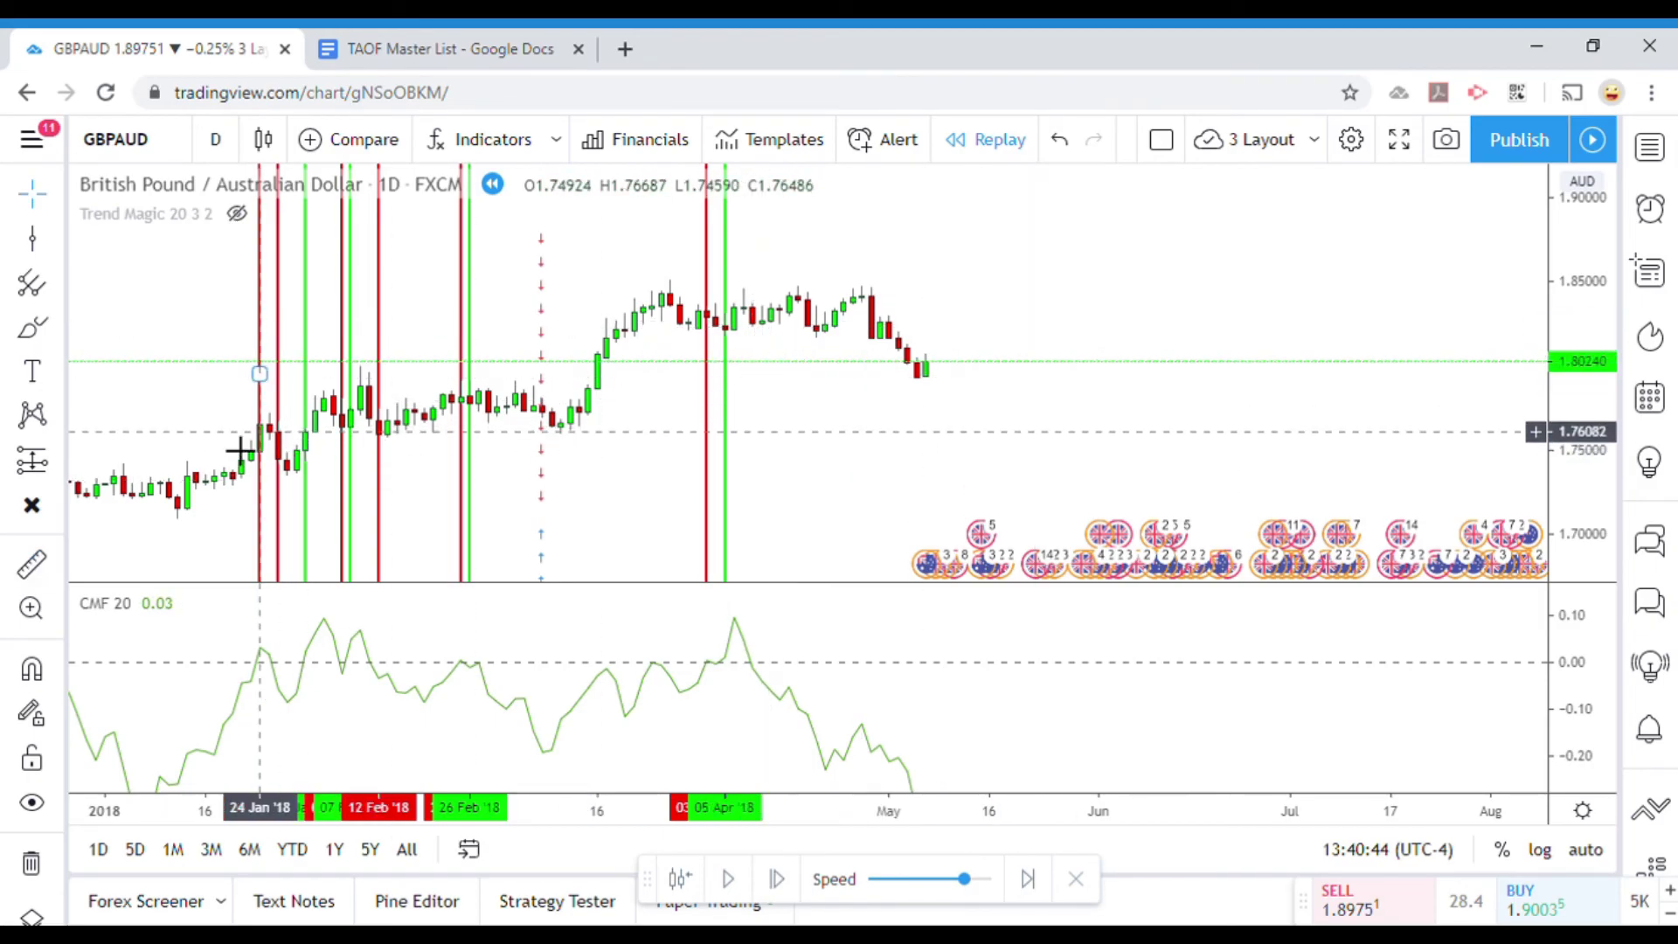
pyautogui.click(33, 239)
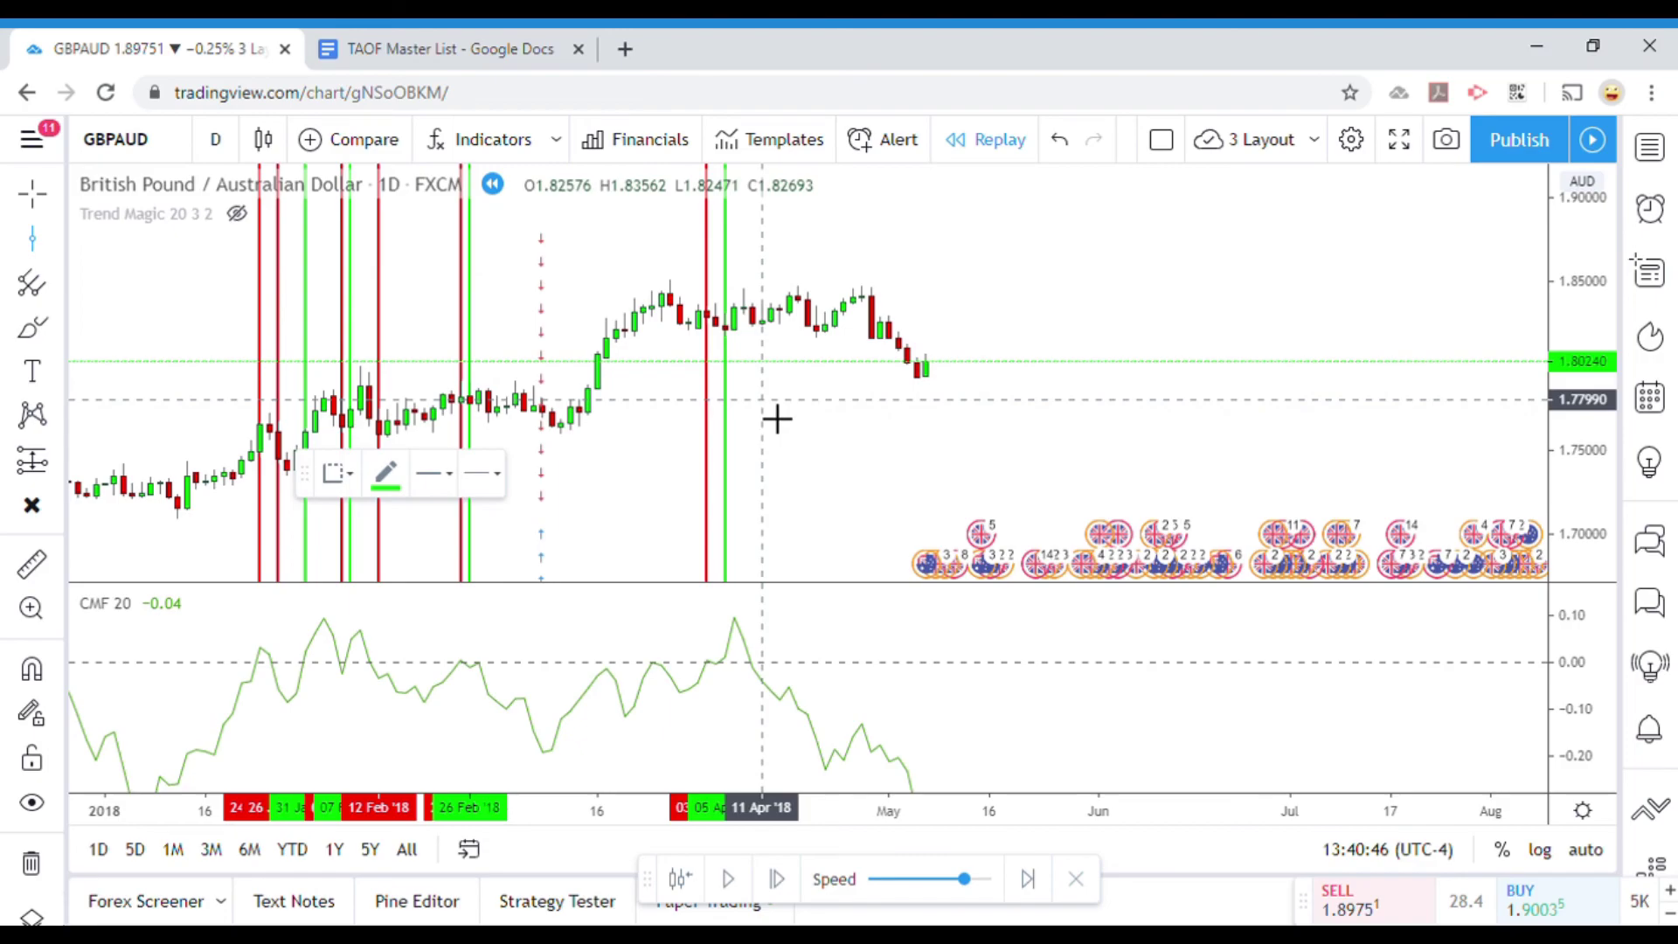
pyautogui.click(769, 419)
pyautogui.press('Escape')
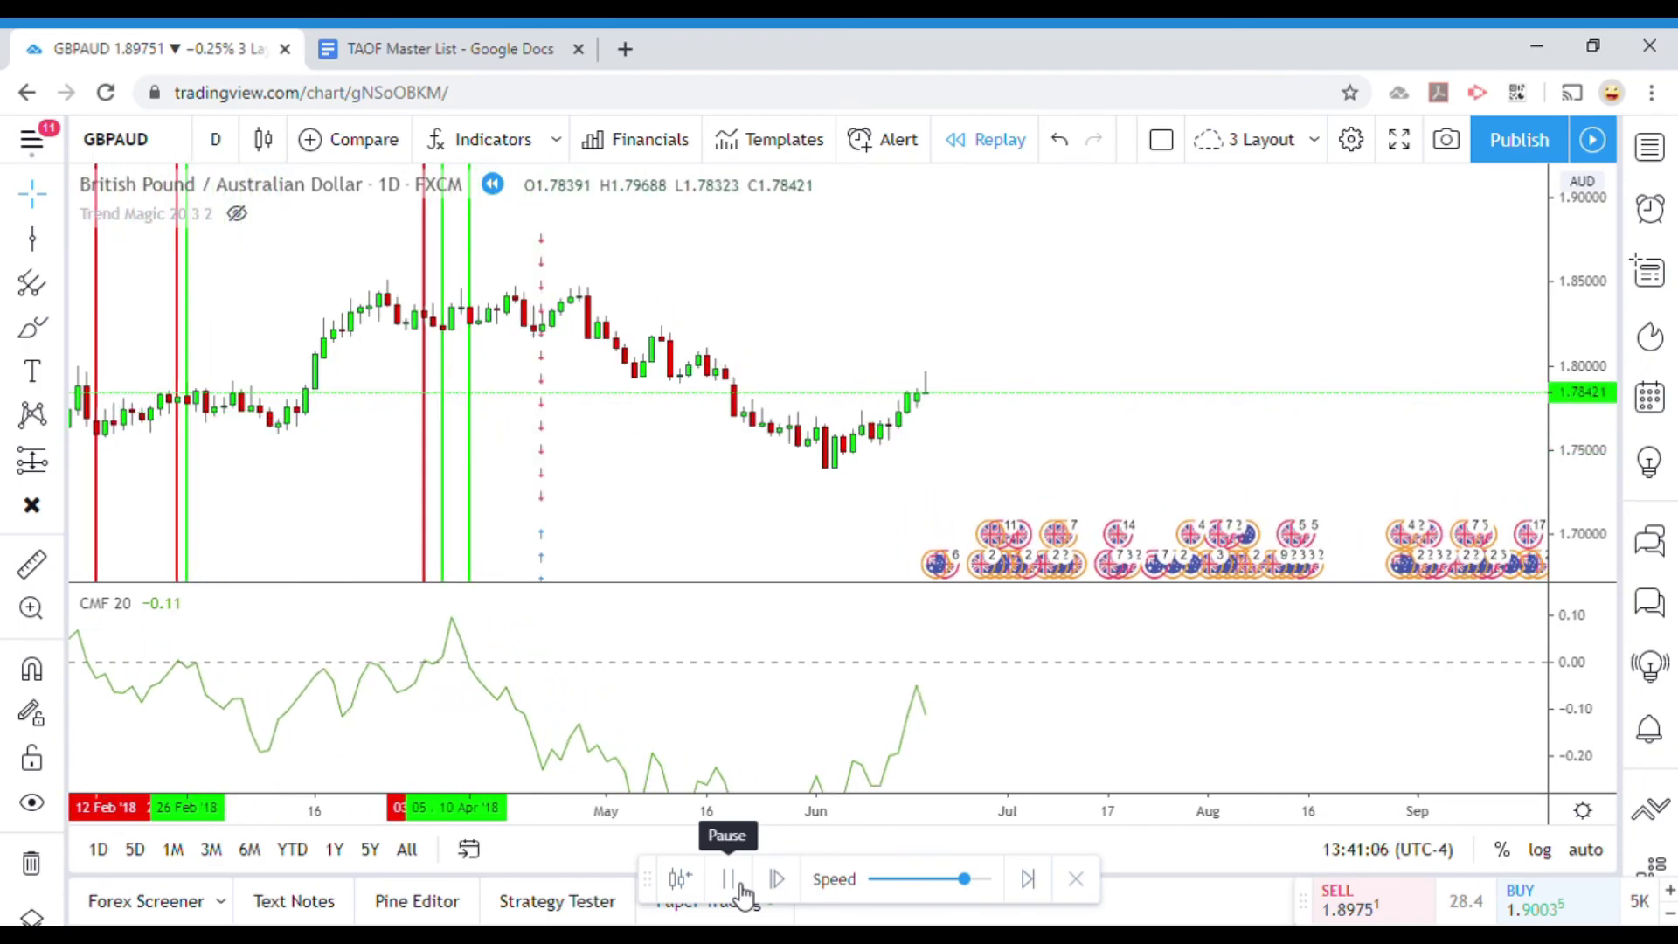
# Step the replay forward with Pause/Play until mid-July 2018, last close 1.76640.
pyautogui.click(730, 879)
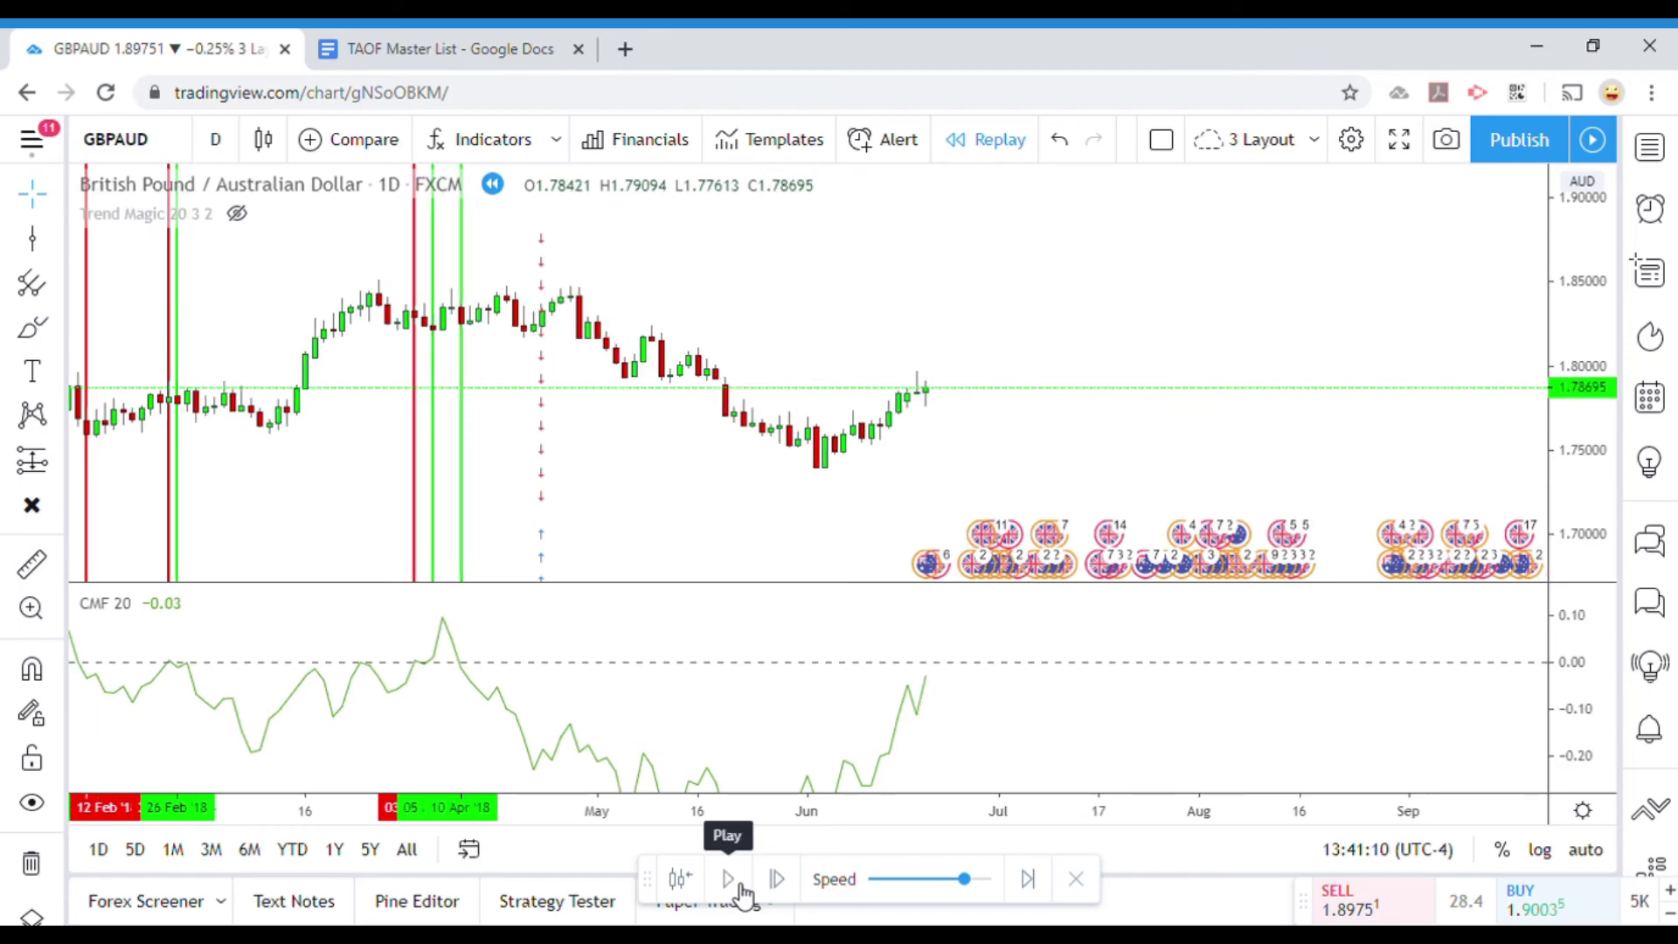
pyautogui.click(741, 887)
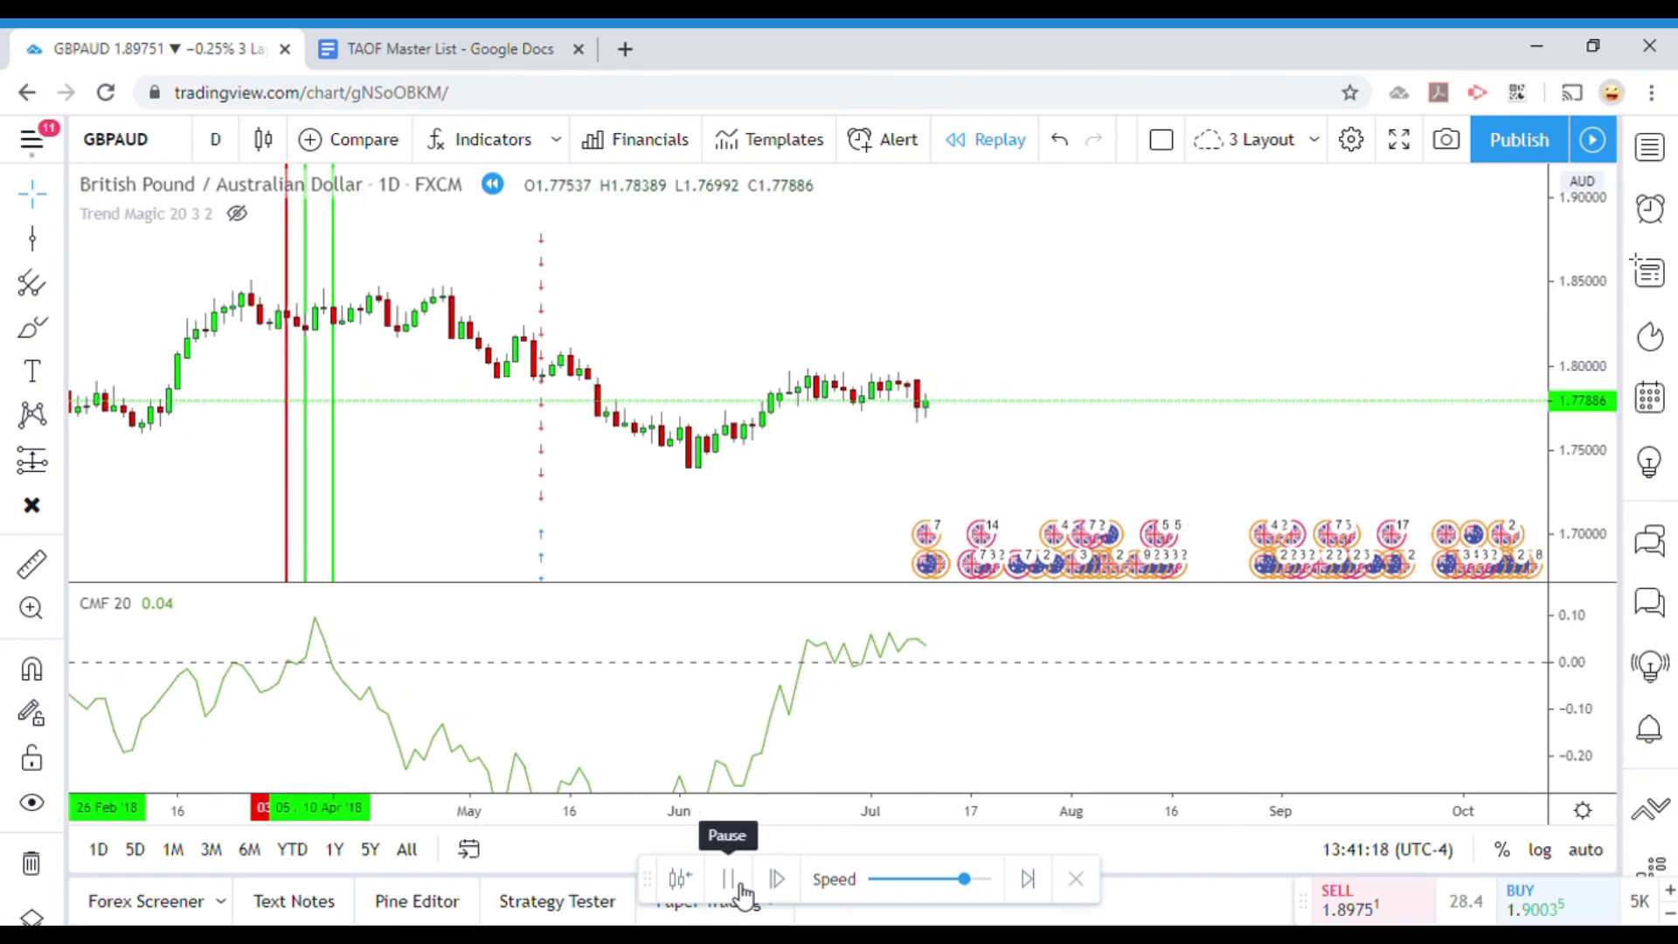
pyautogui.click(743, 891)
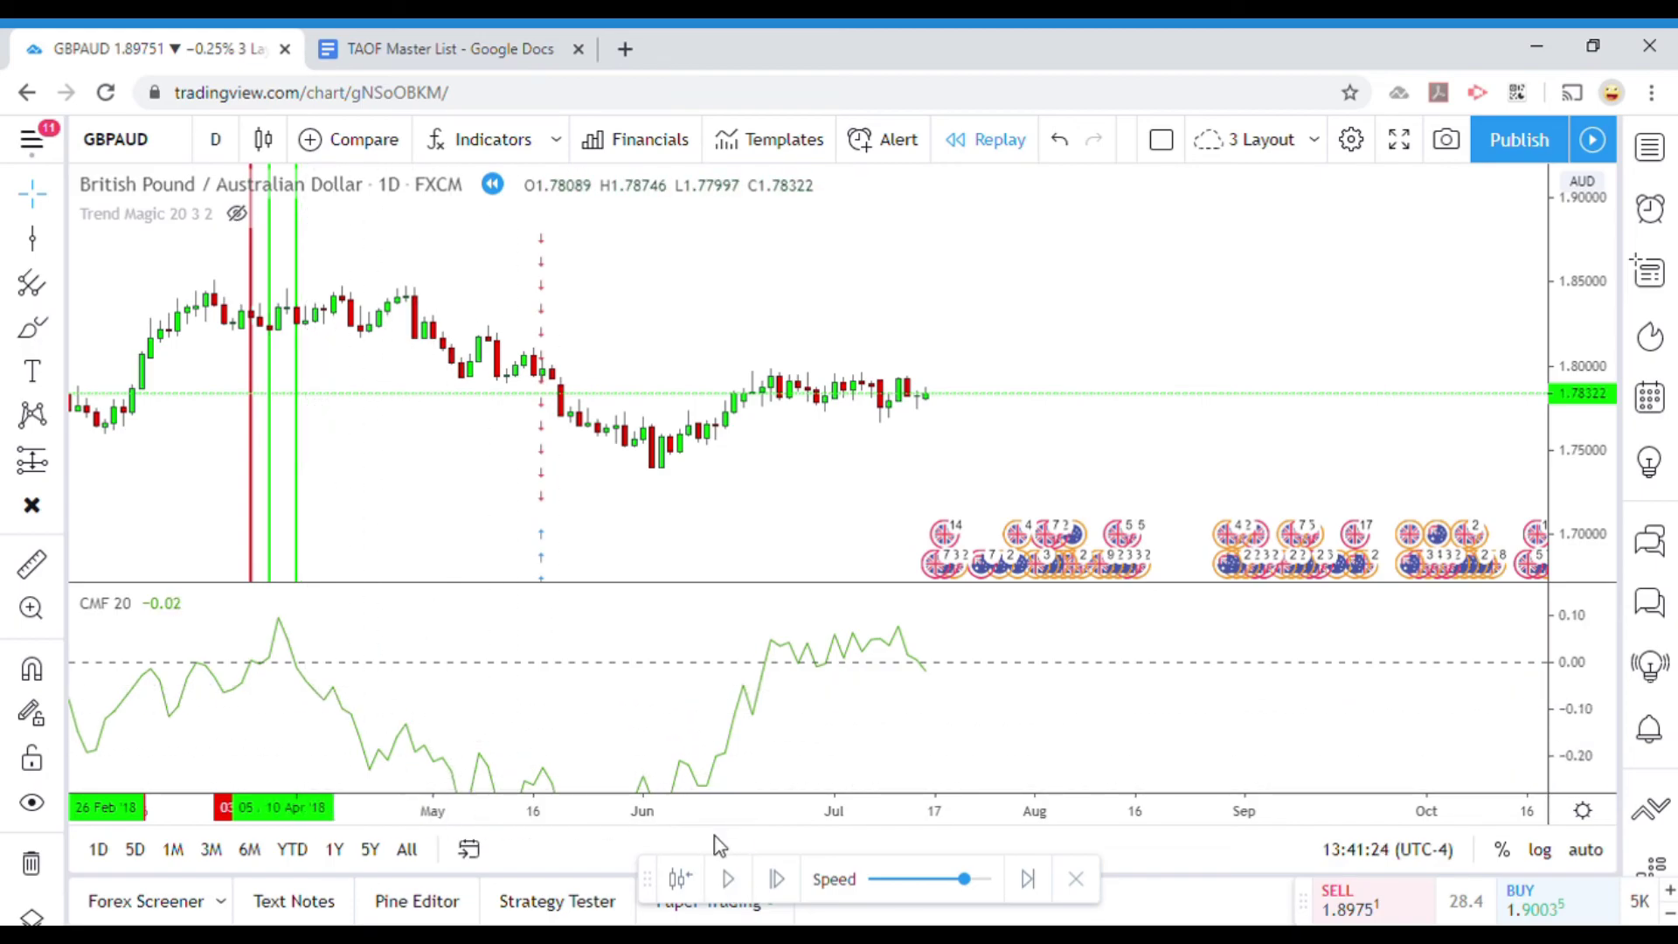
pyautogui.click(737, 892)
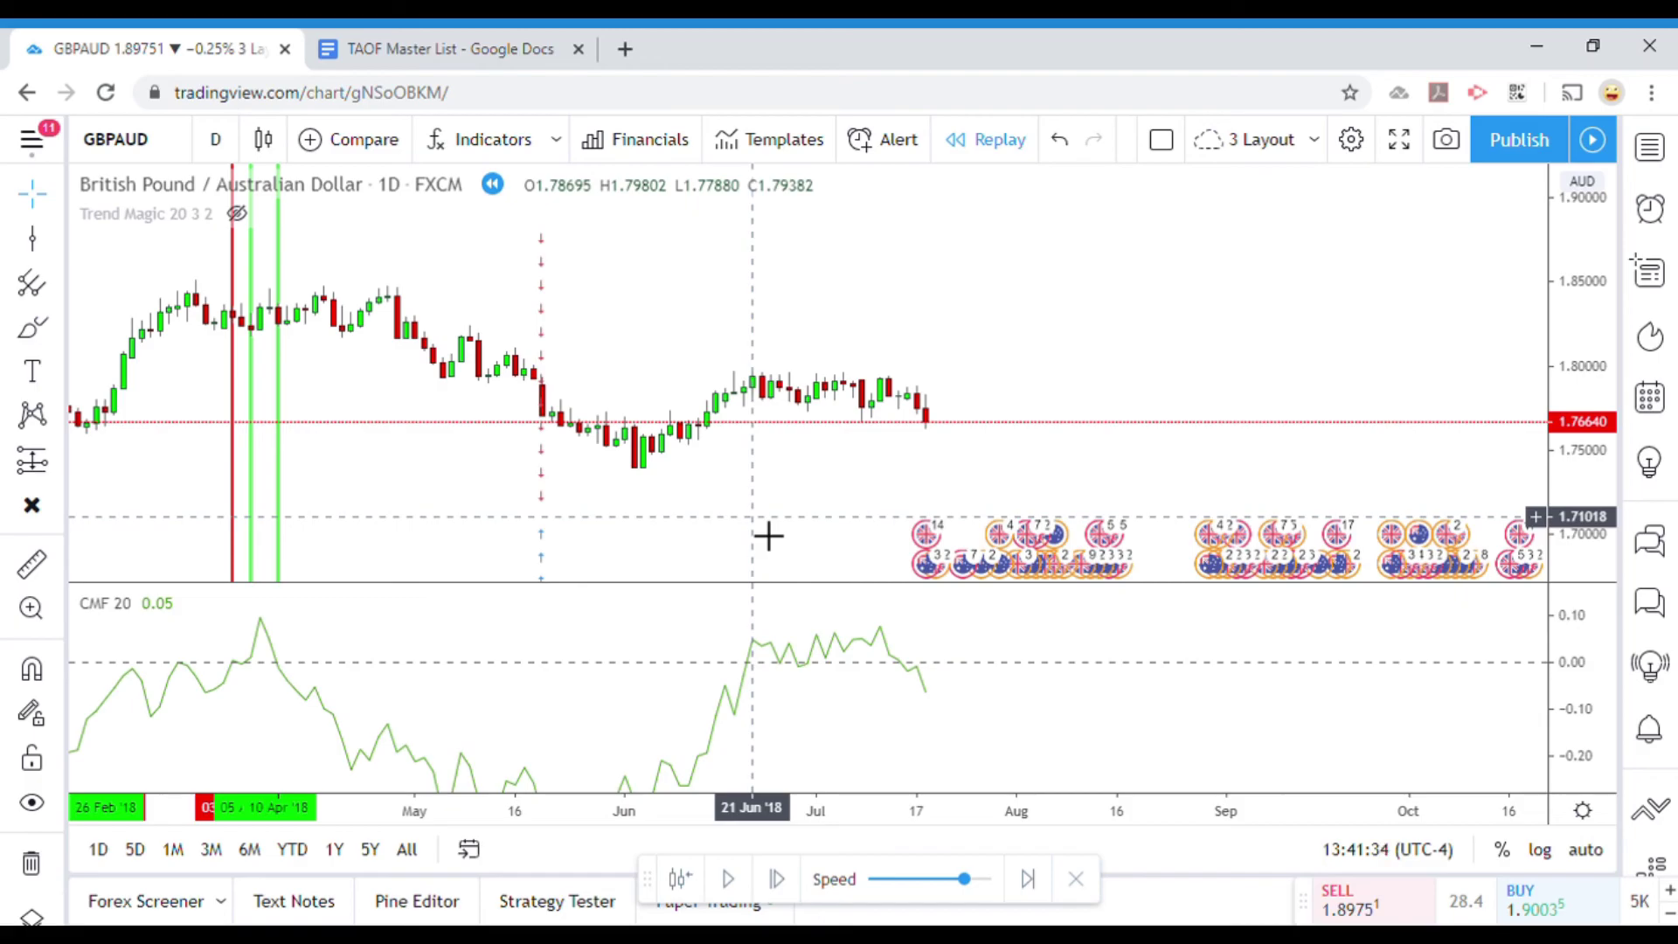
# Measure from the 20 Jun '18 high and add a red vertical line at 21 Jun.
pyautogui.click(44, 568)
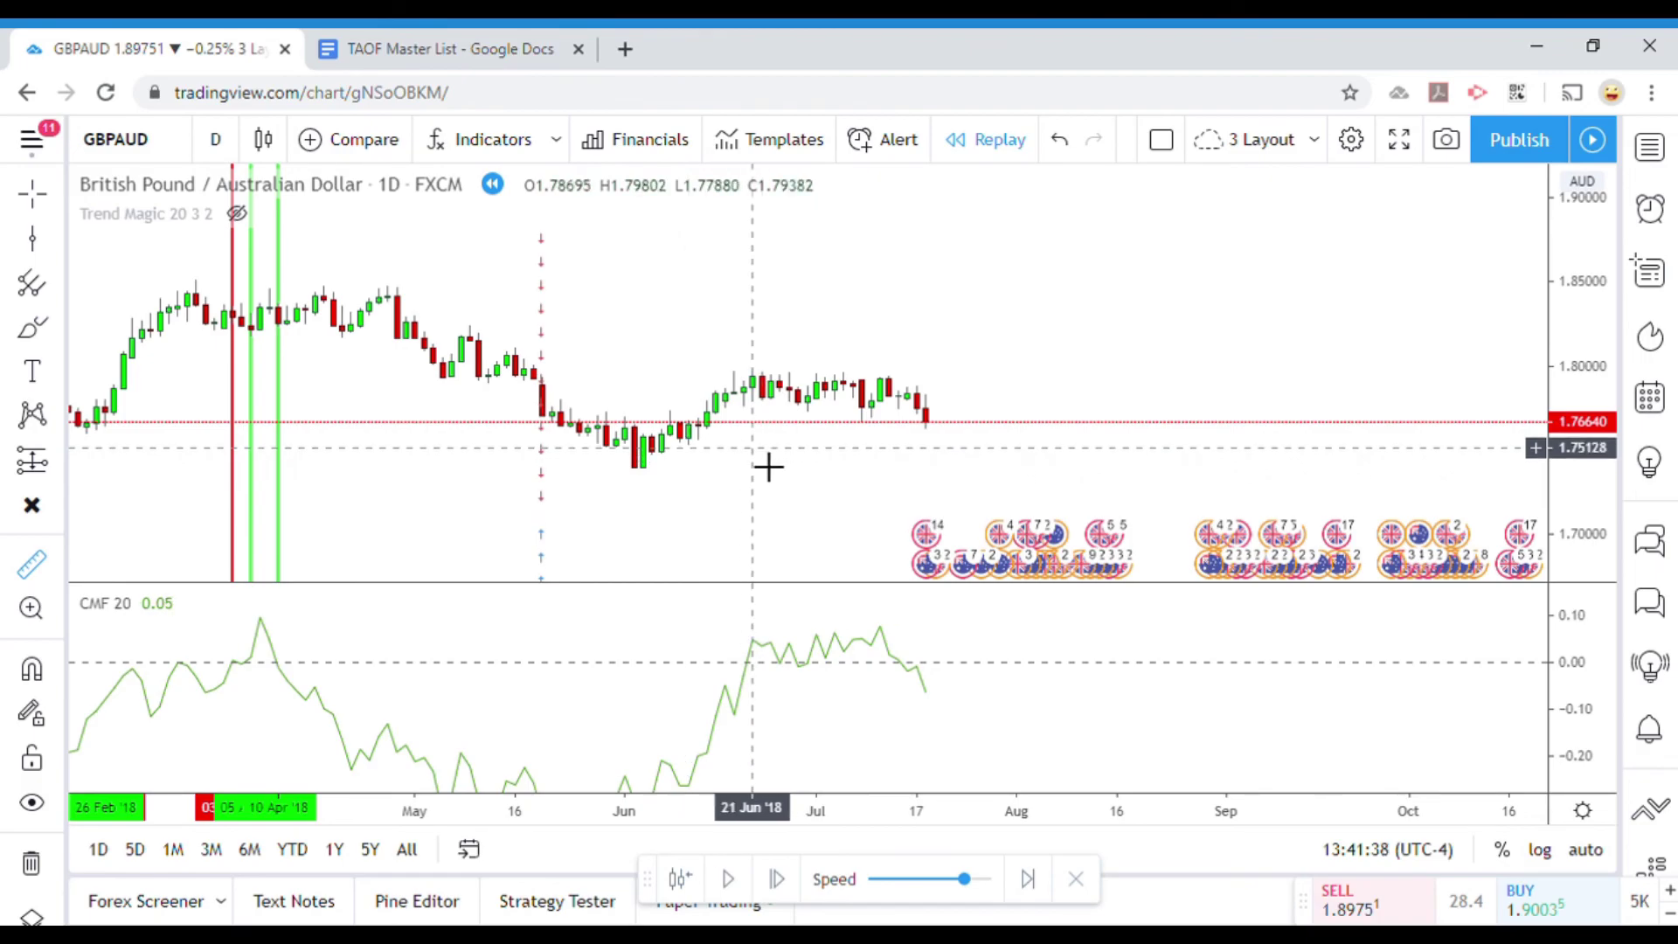
pyautogui.click(761, 401)
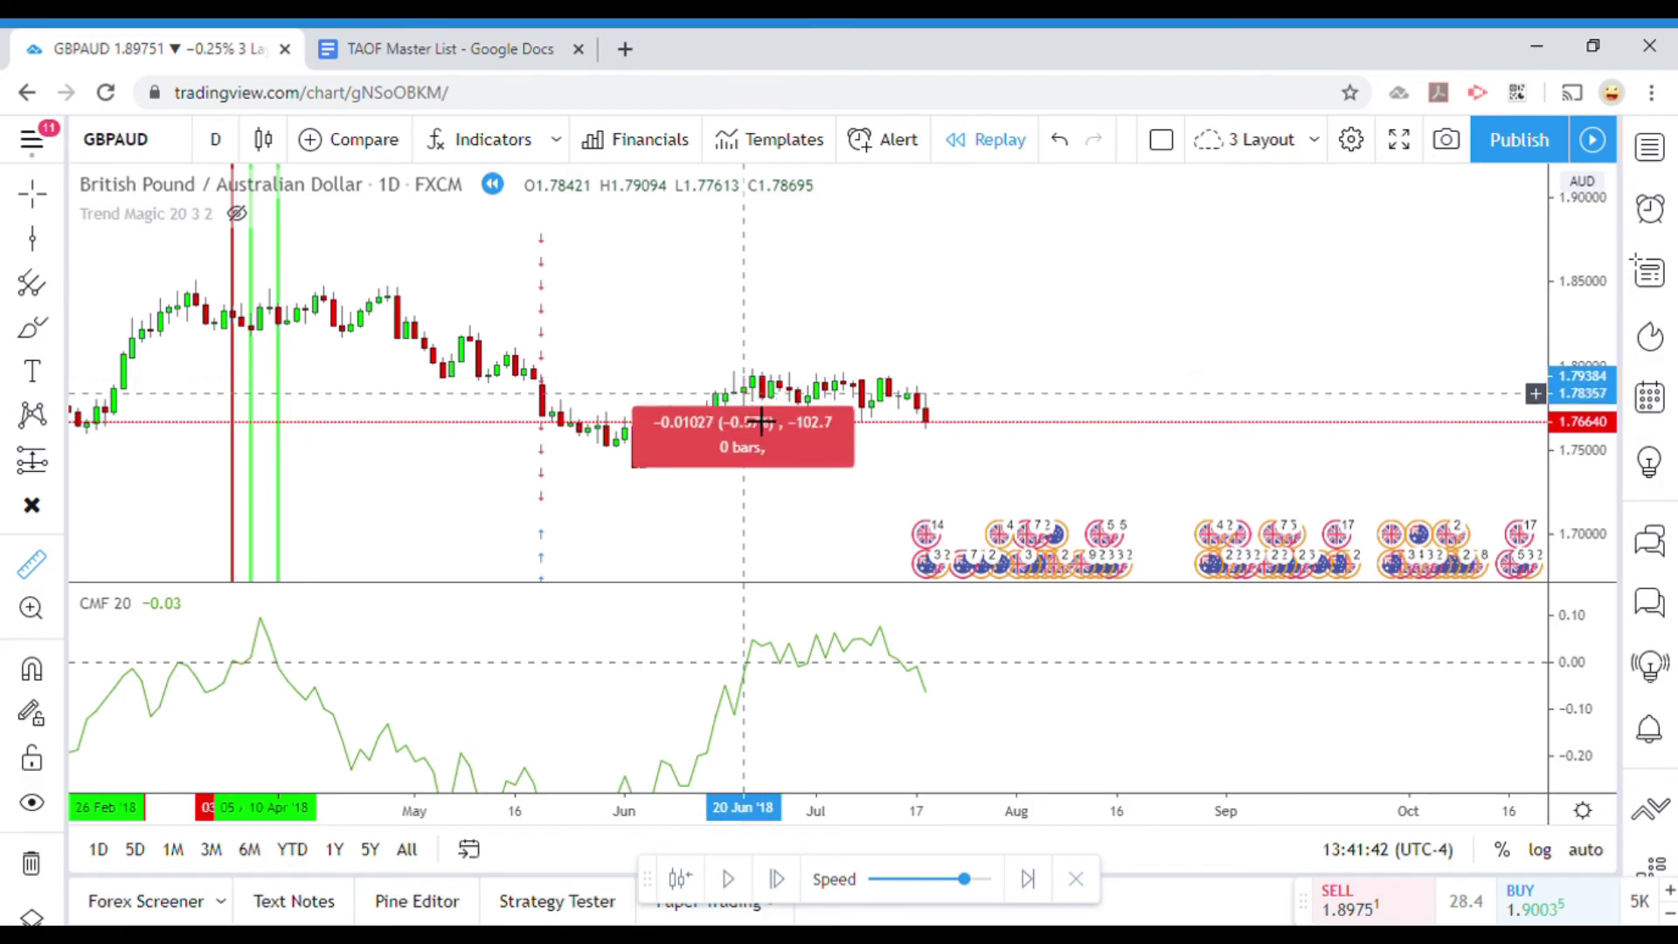
pyautogui.press('Escape')
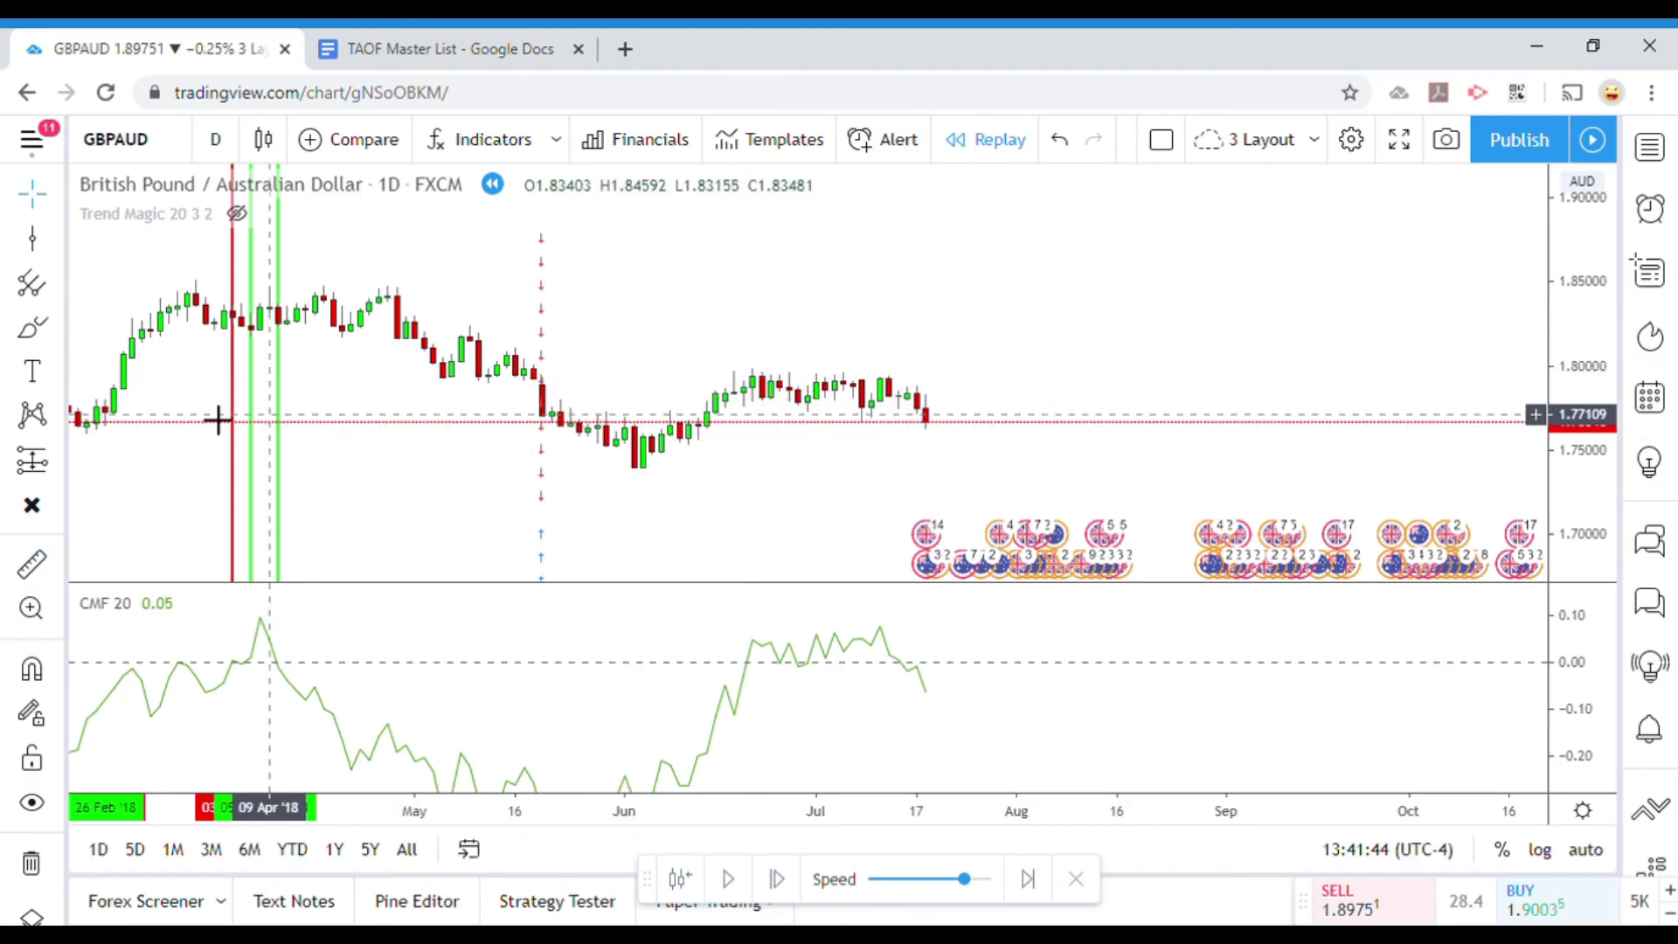
pyautogui.hotkey('alt', 'v')
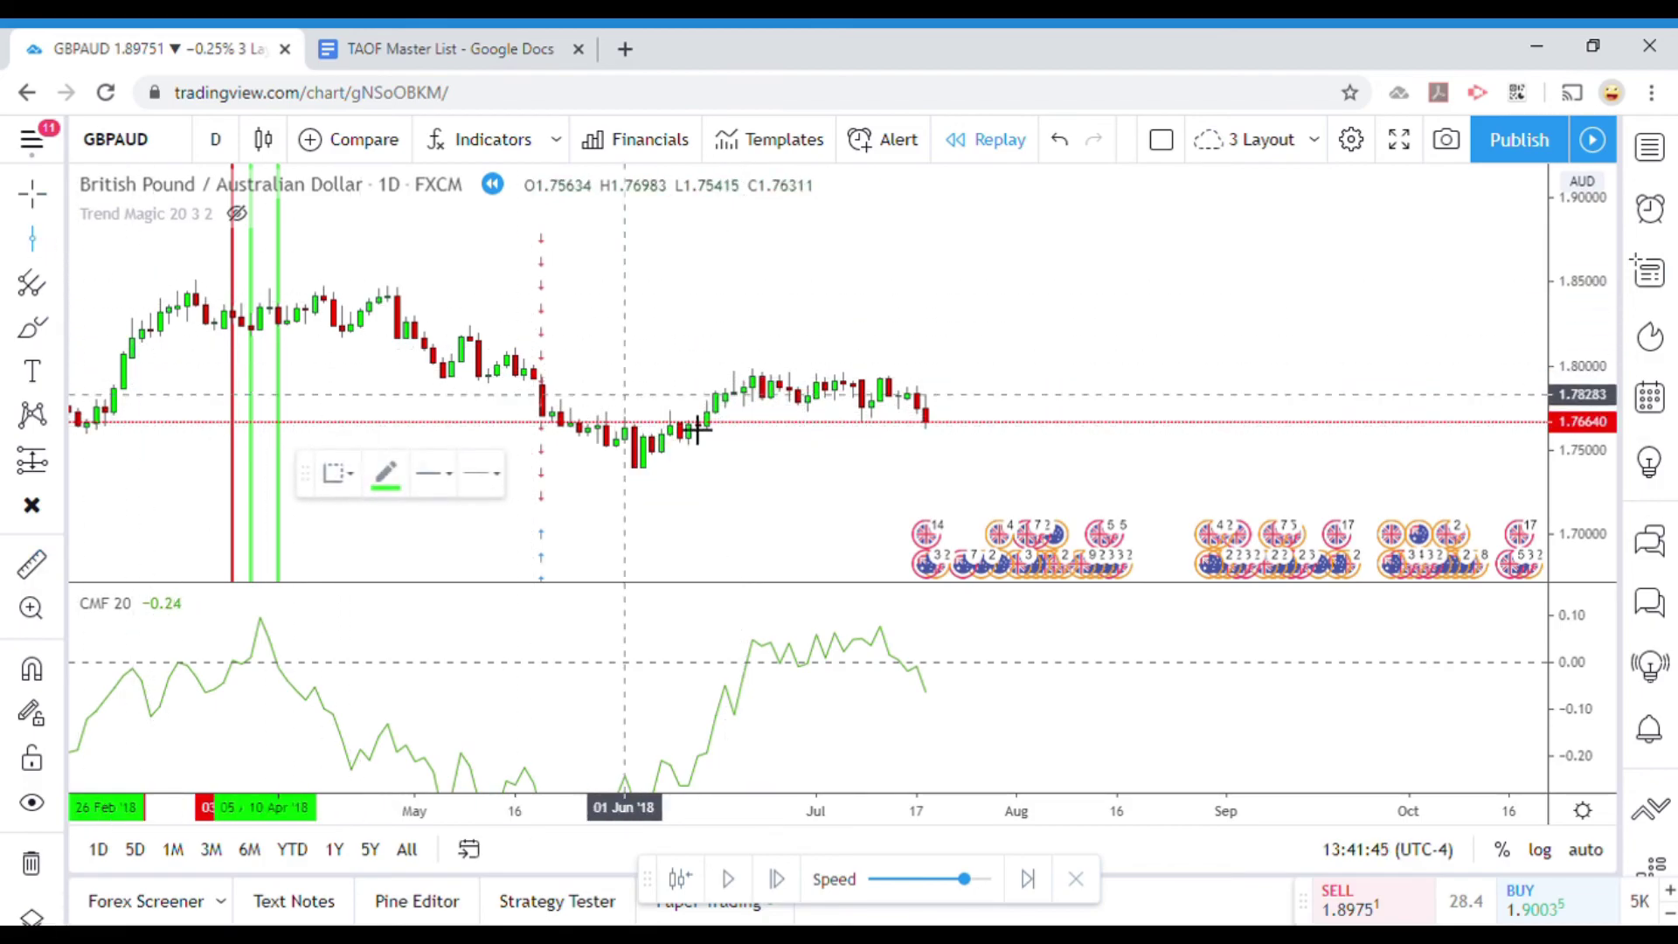
pyautogui.click(757, 480)
pyautogui.click(384, 479)
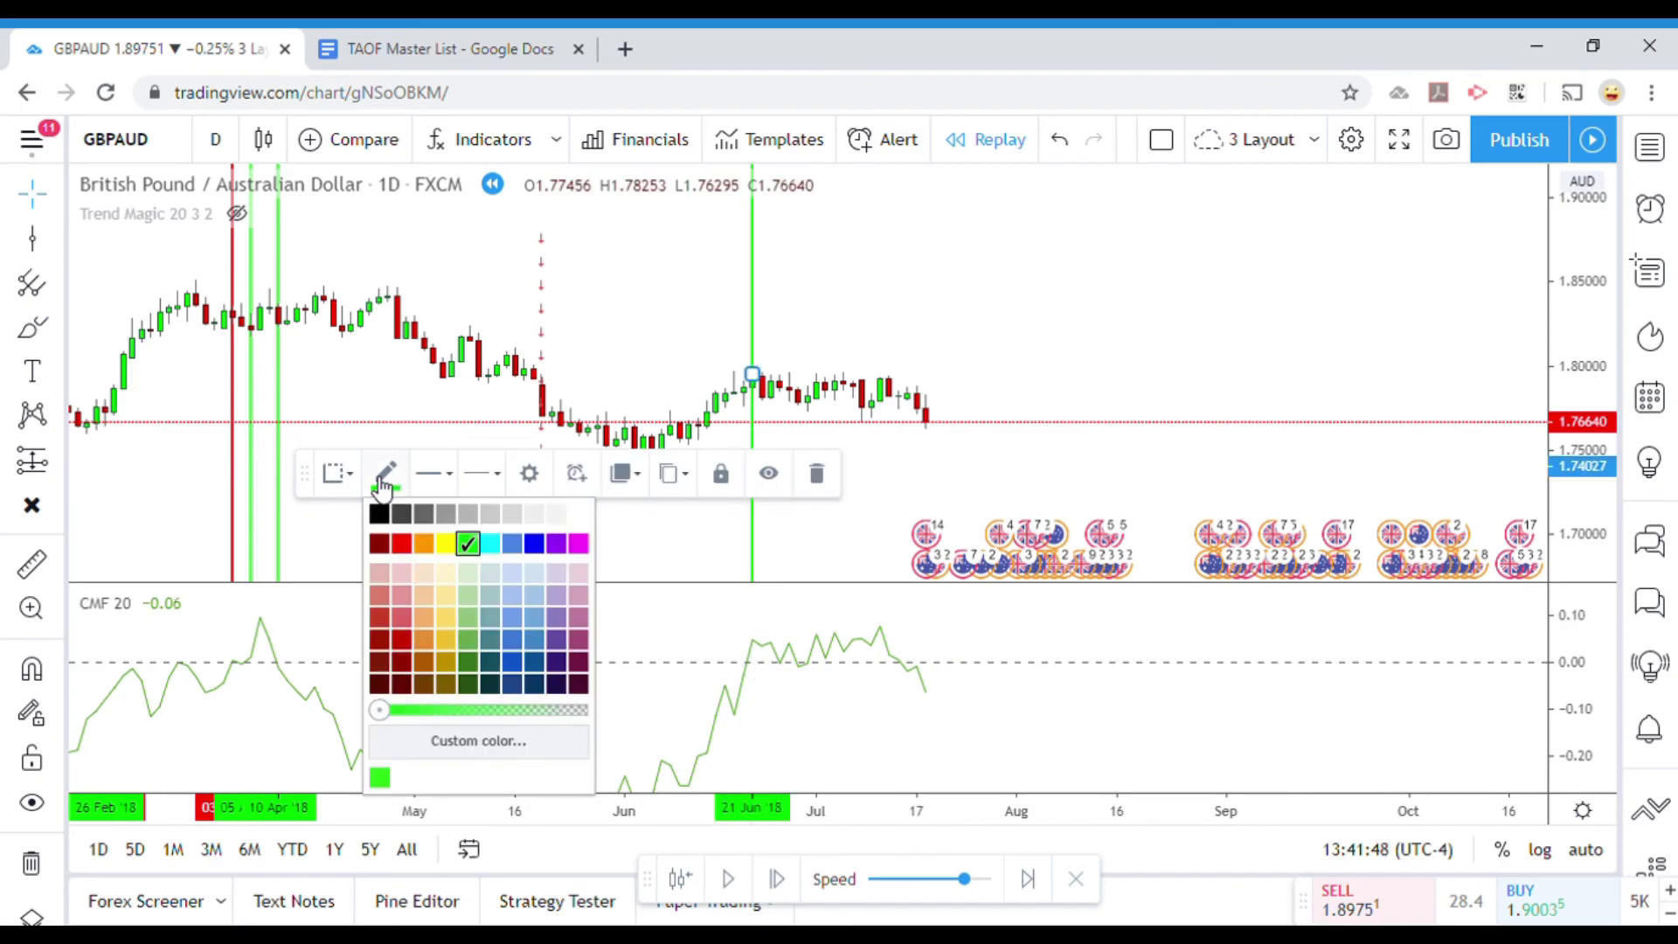
pyautogui.click(402, 545)
pyautogui.click(888, 506)
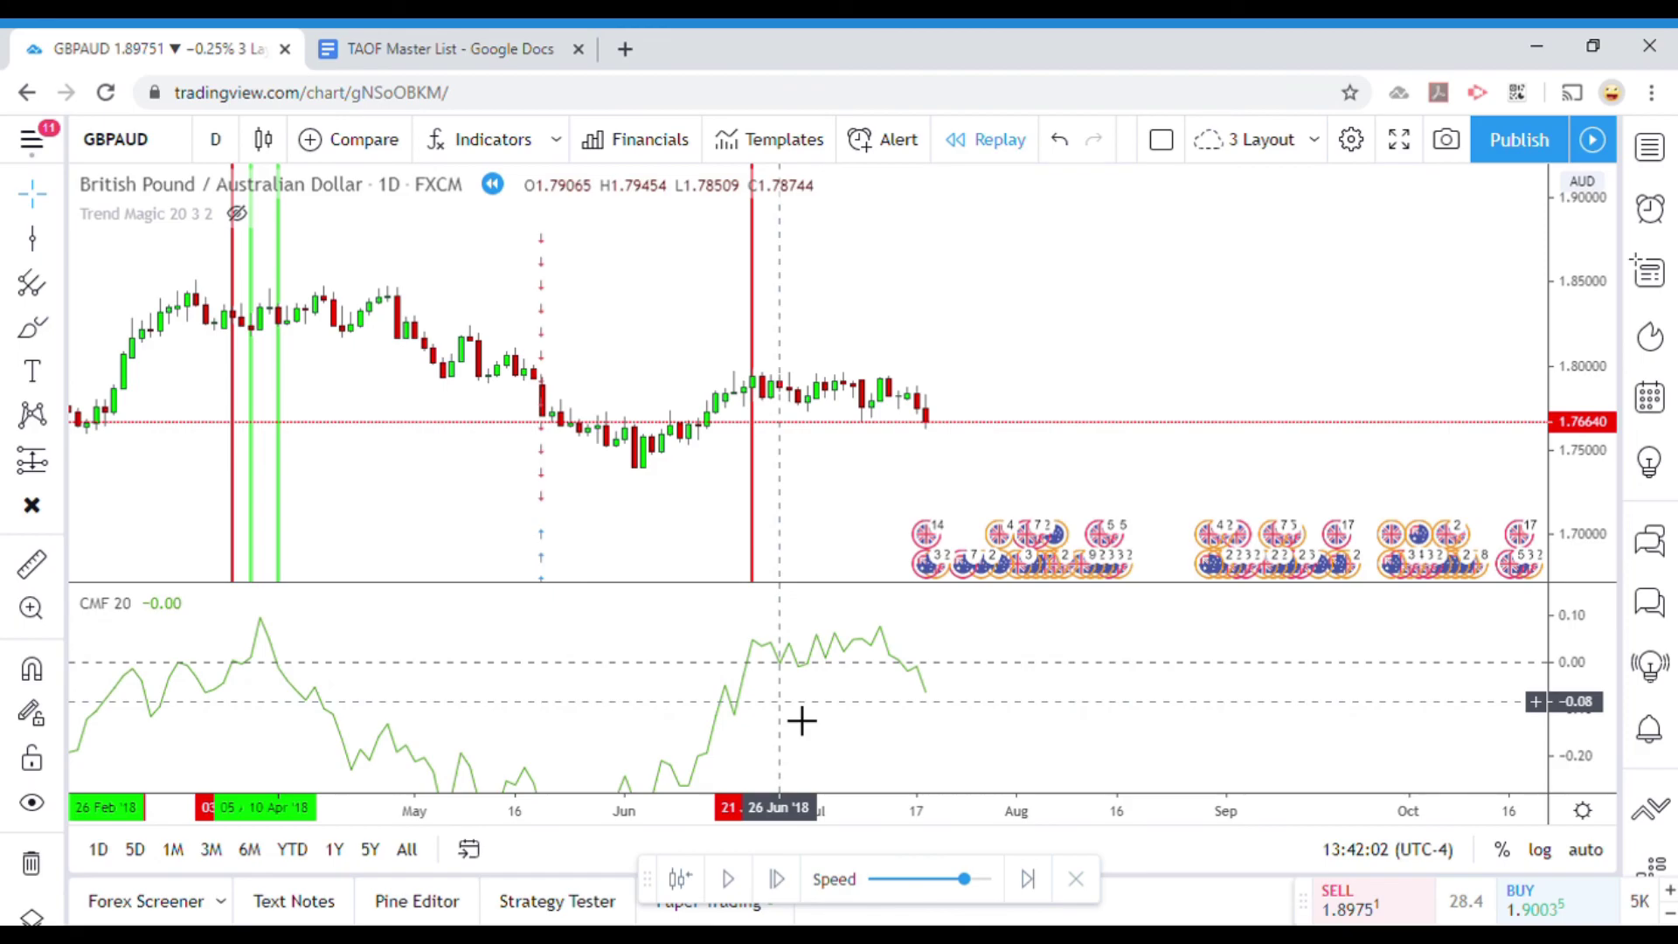
# Add more red vertical lines on late-June bars up to 28 Jun '18.
pyautogui.hotkey('alt', 'v')
pyautogui.click(786, 451)
pyautogui.click(822, 464)
pyautogui.click(936, 468)
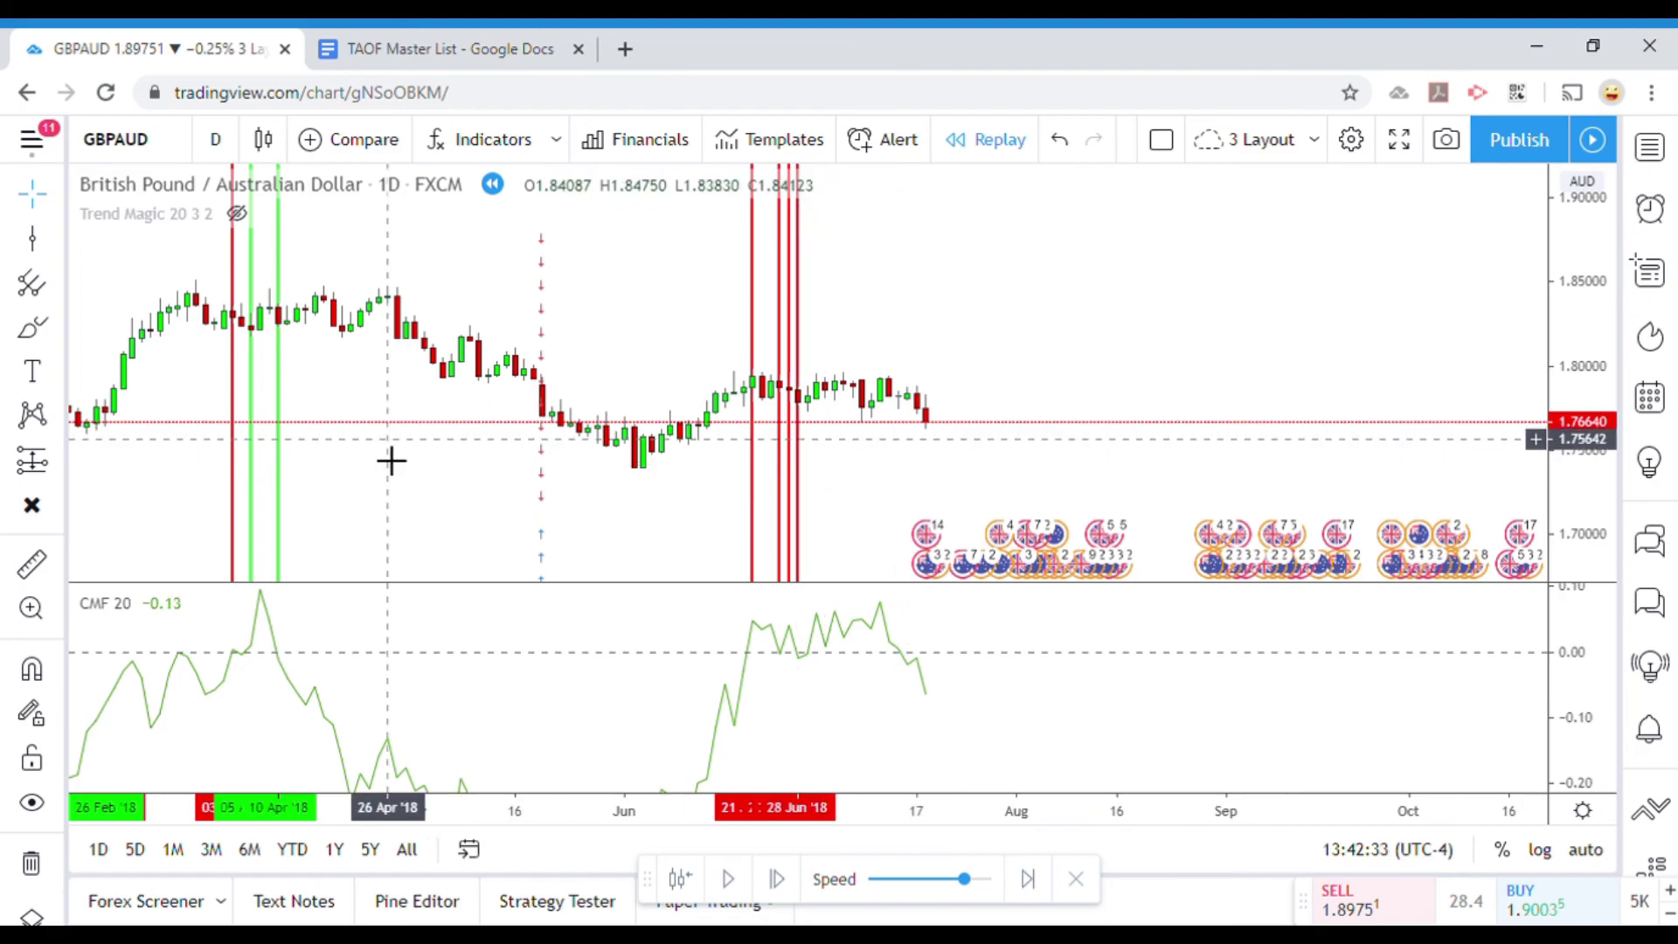
# Measure the price move at the 19 Jul '18 bar.
pyautogui.click(32, 563)
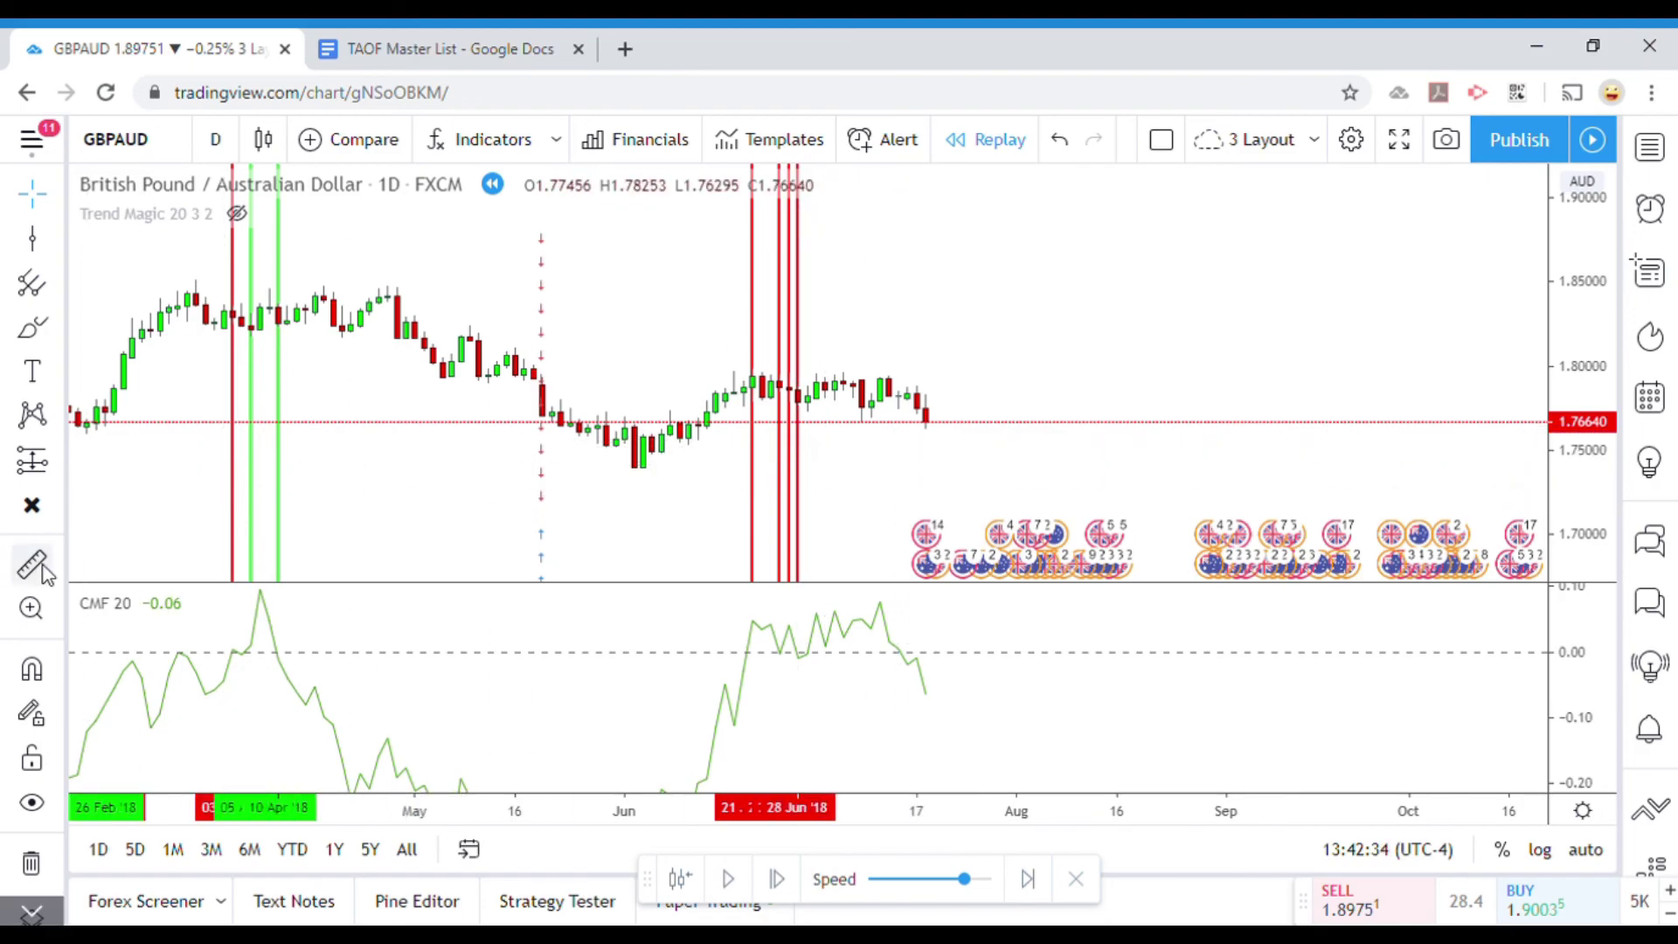
pyautogui.click(959, 410)
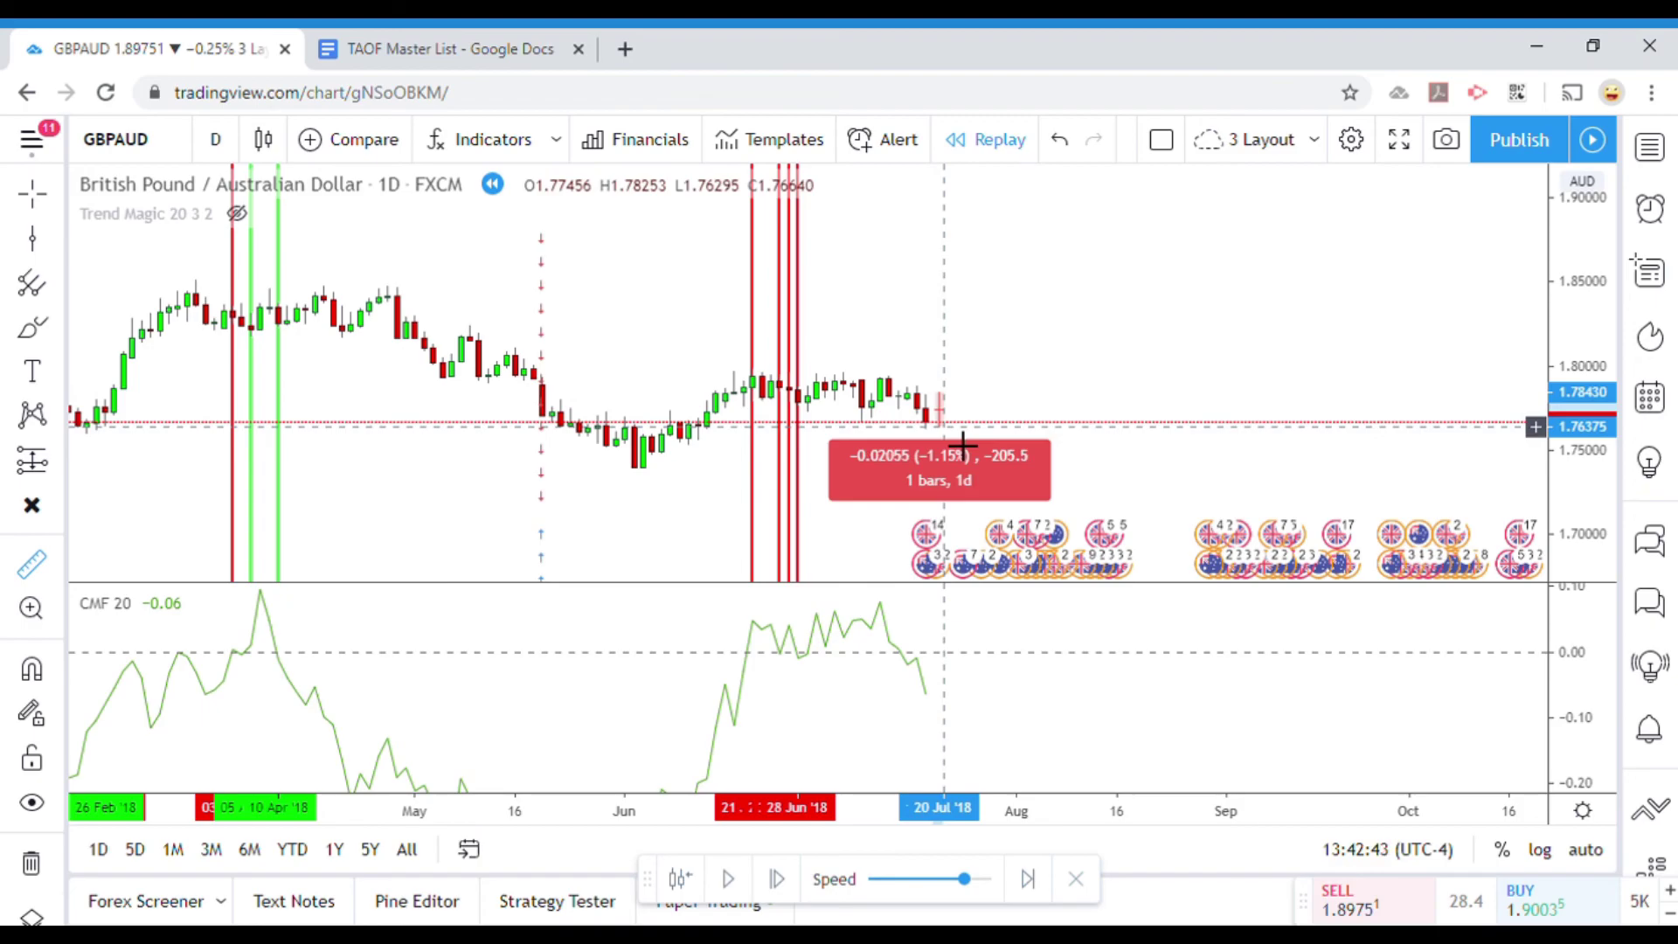
pyautogui.click(963, 447)
pyautogui.click(925, 449)
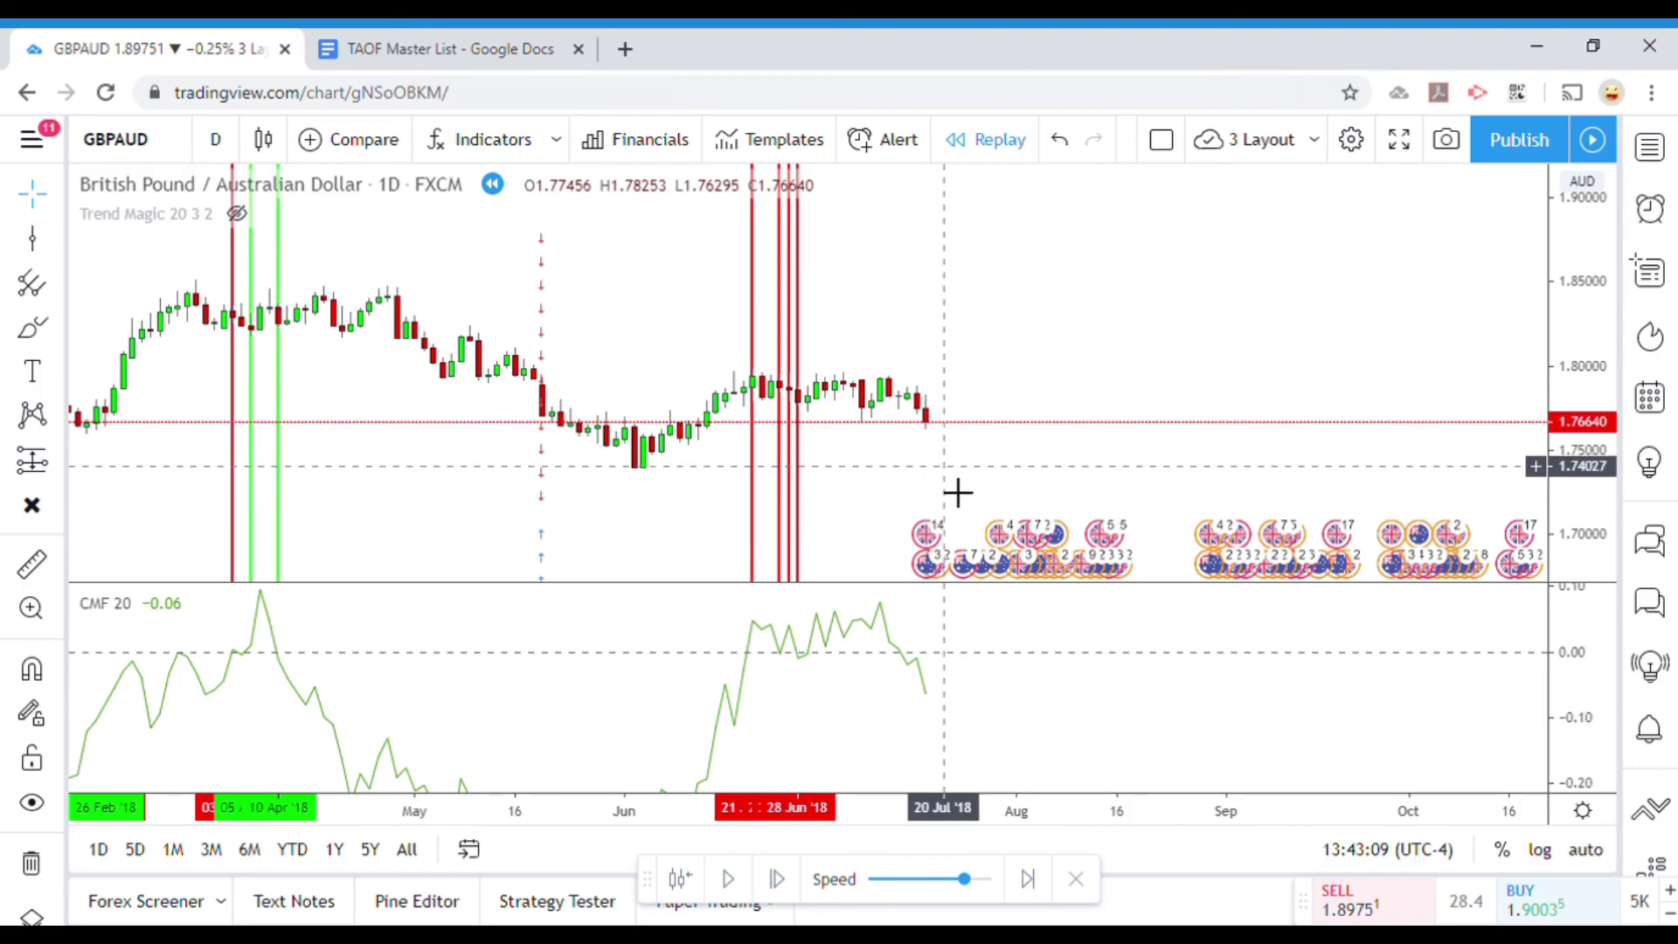
# Advance the replay and recolour the 02 Oct '18 trade line red.
pyautogui.click(730, 879)
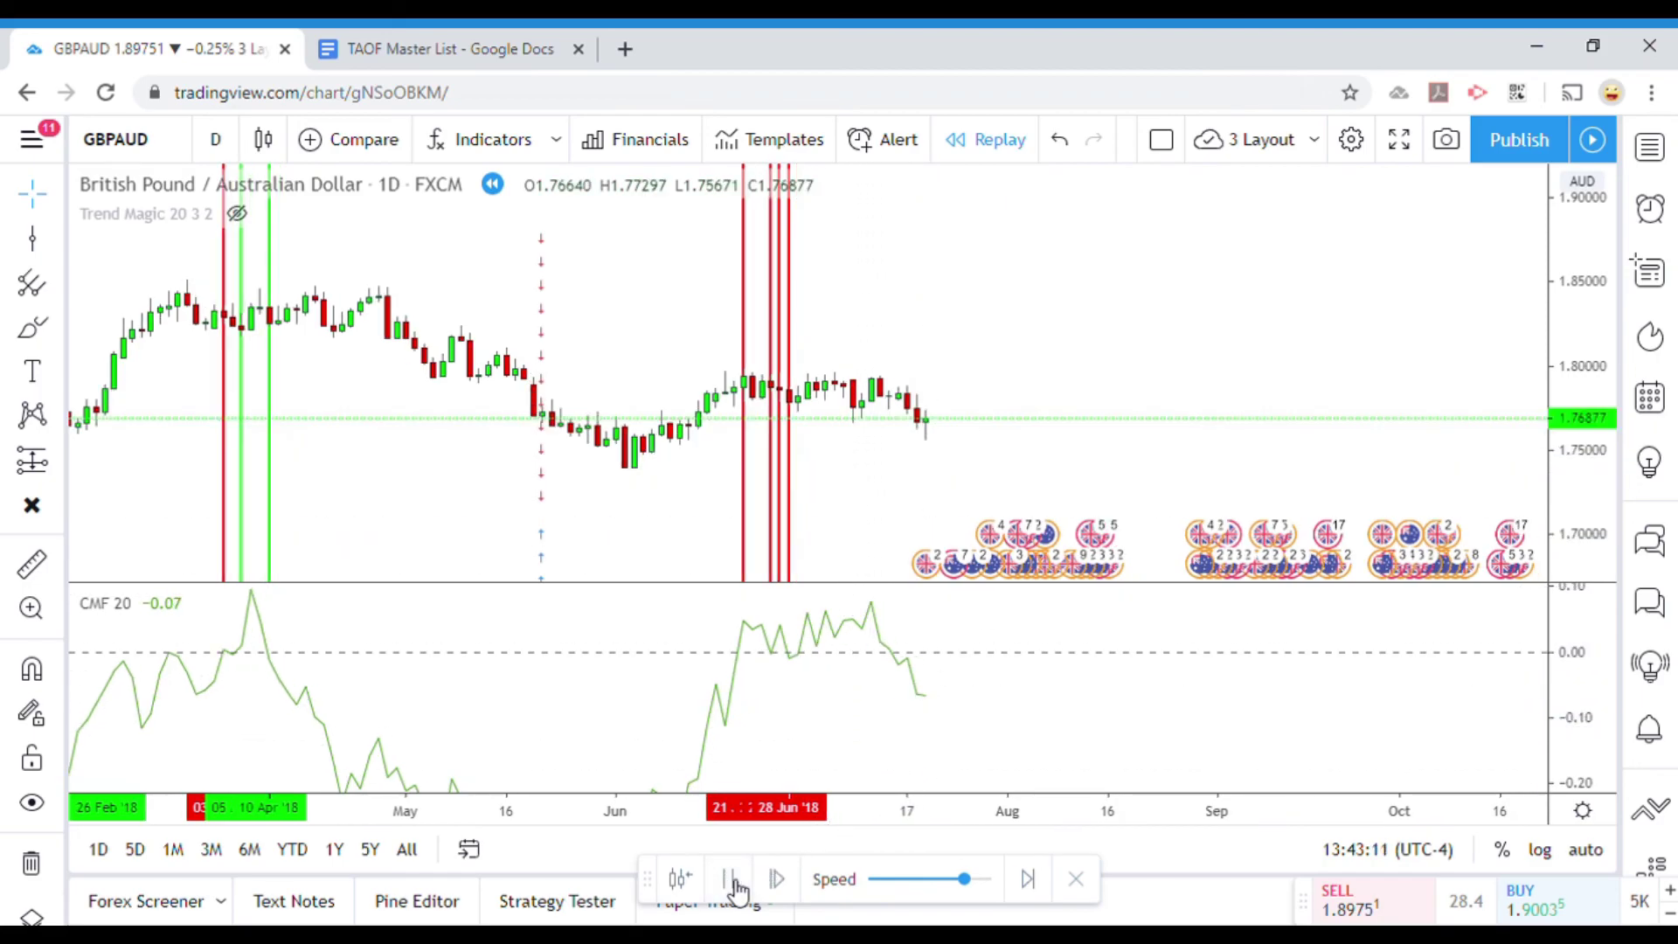
pyautogui.click(730, 880)
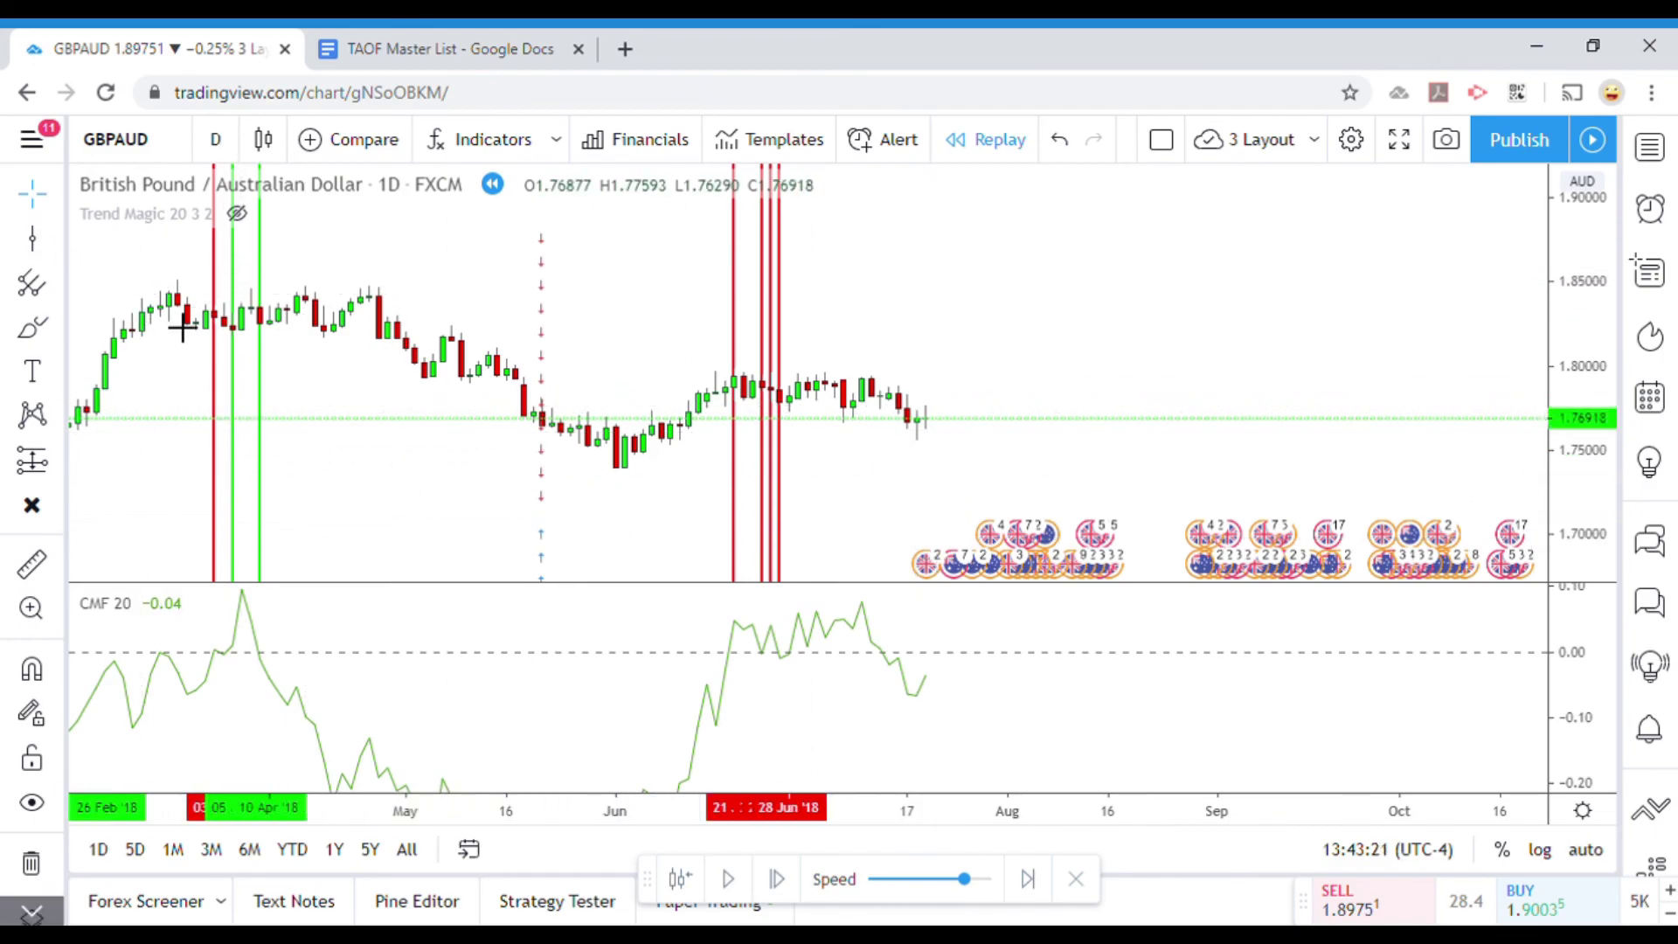
pyautogui.hotkey('alt', 'v')
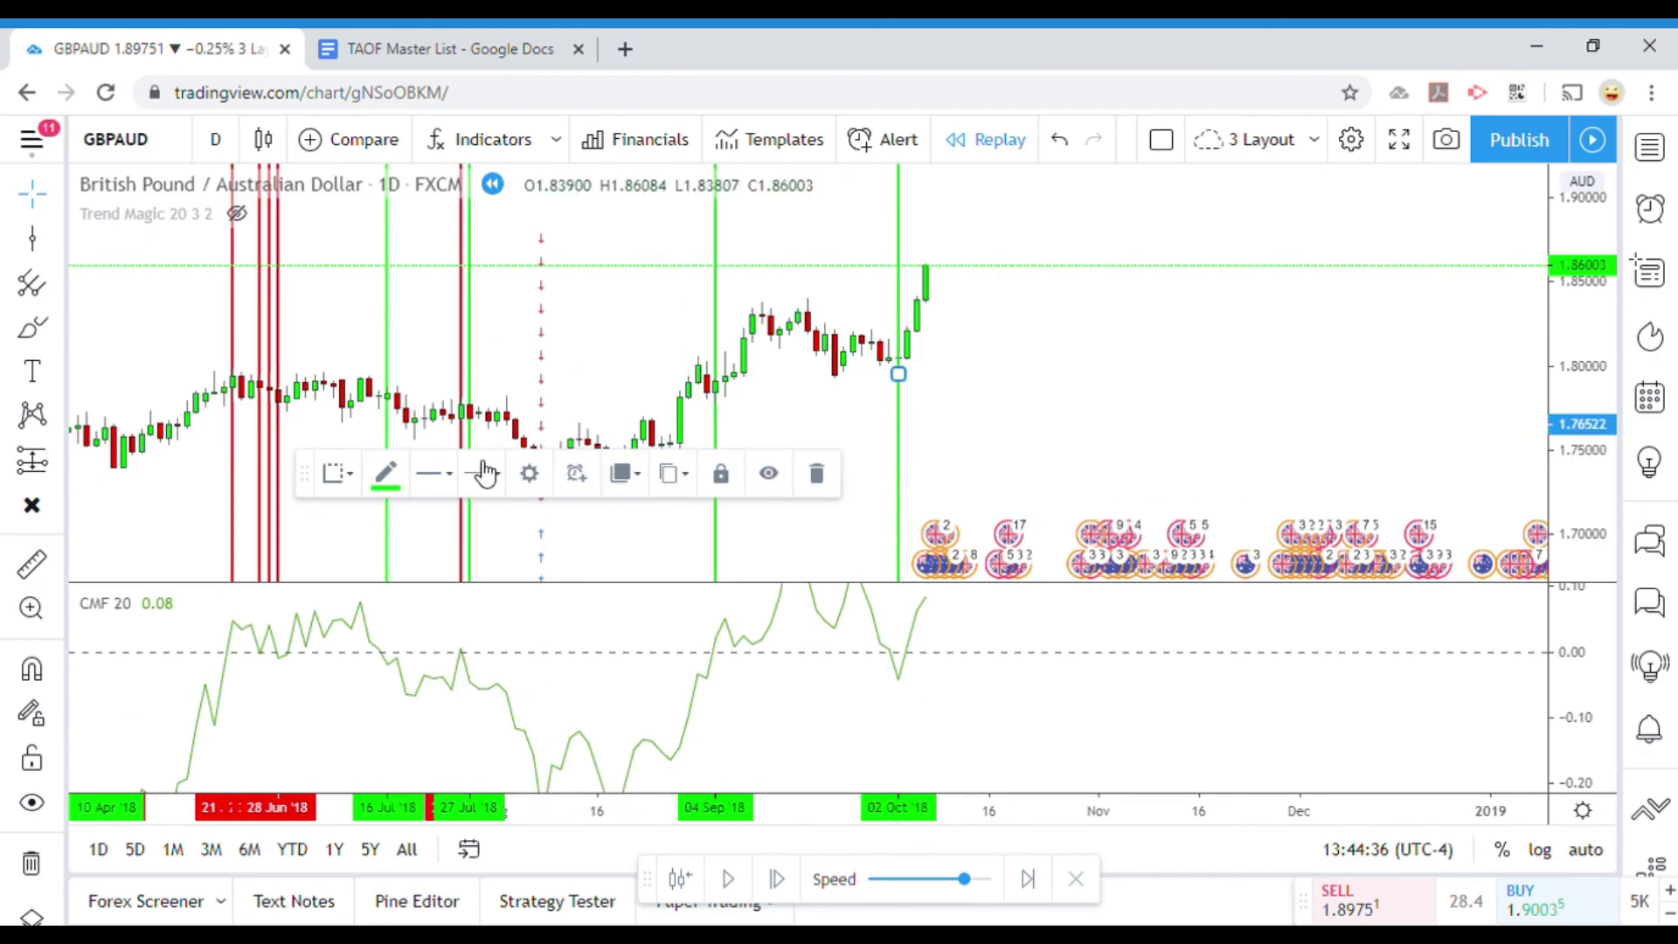
pyautogui.click(385, 472)
pyautogui.click(382, 543)
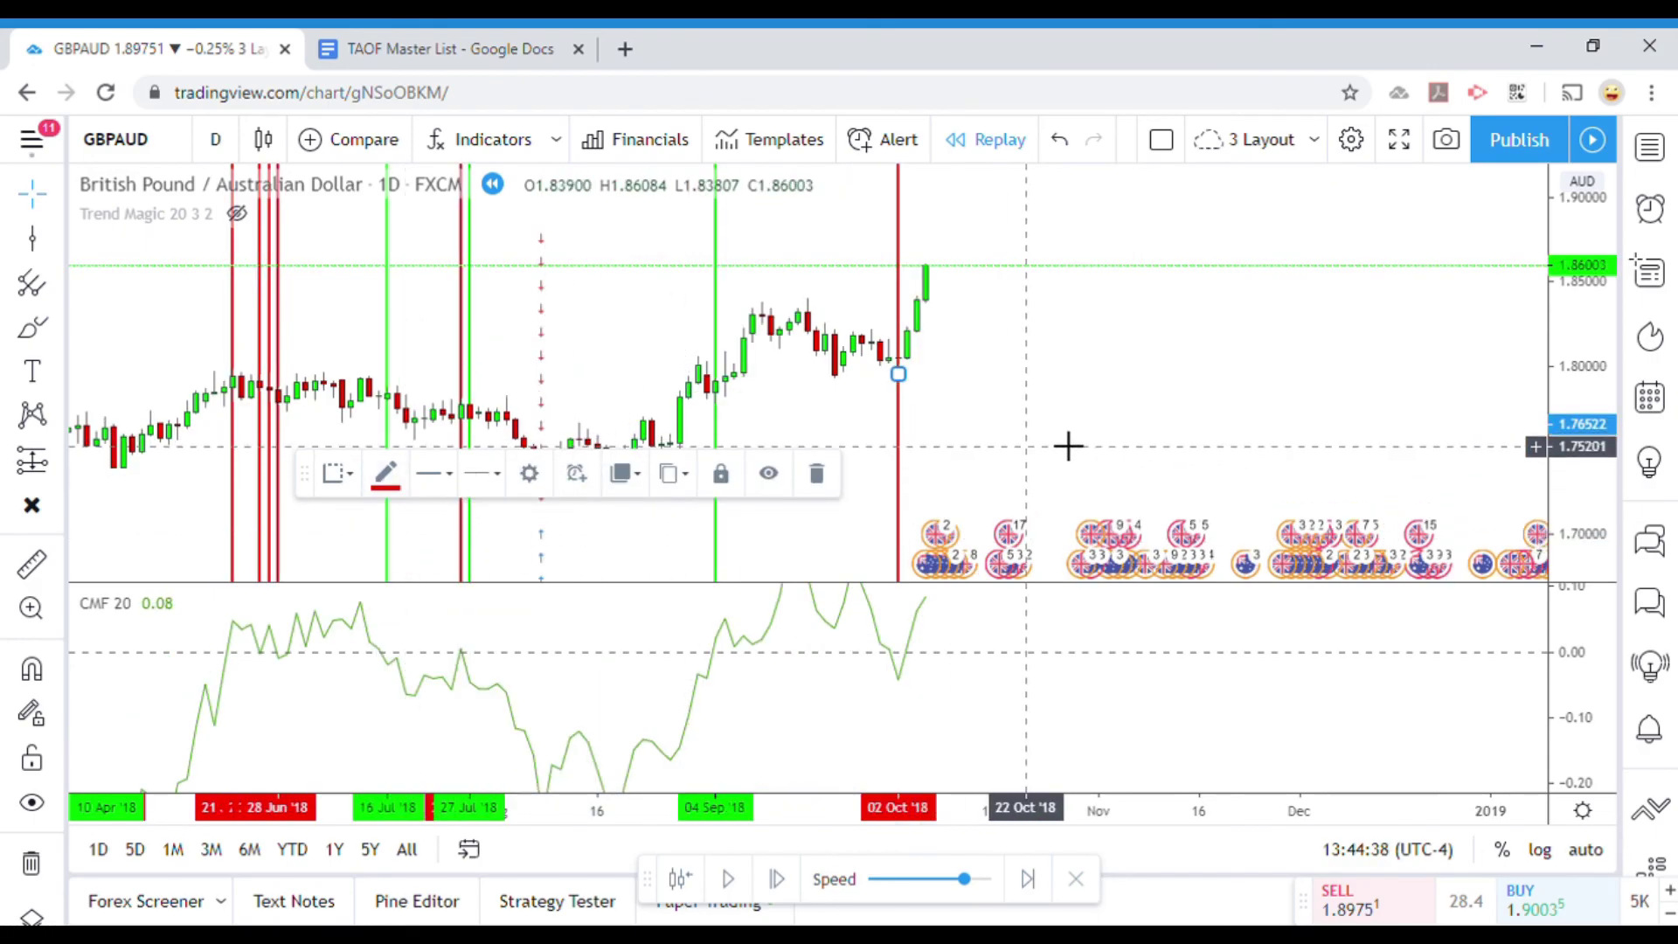
pyautogui.click(1064, 450)
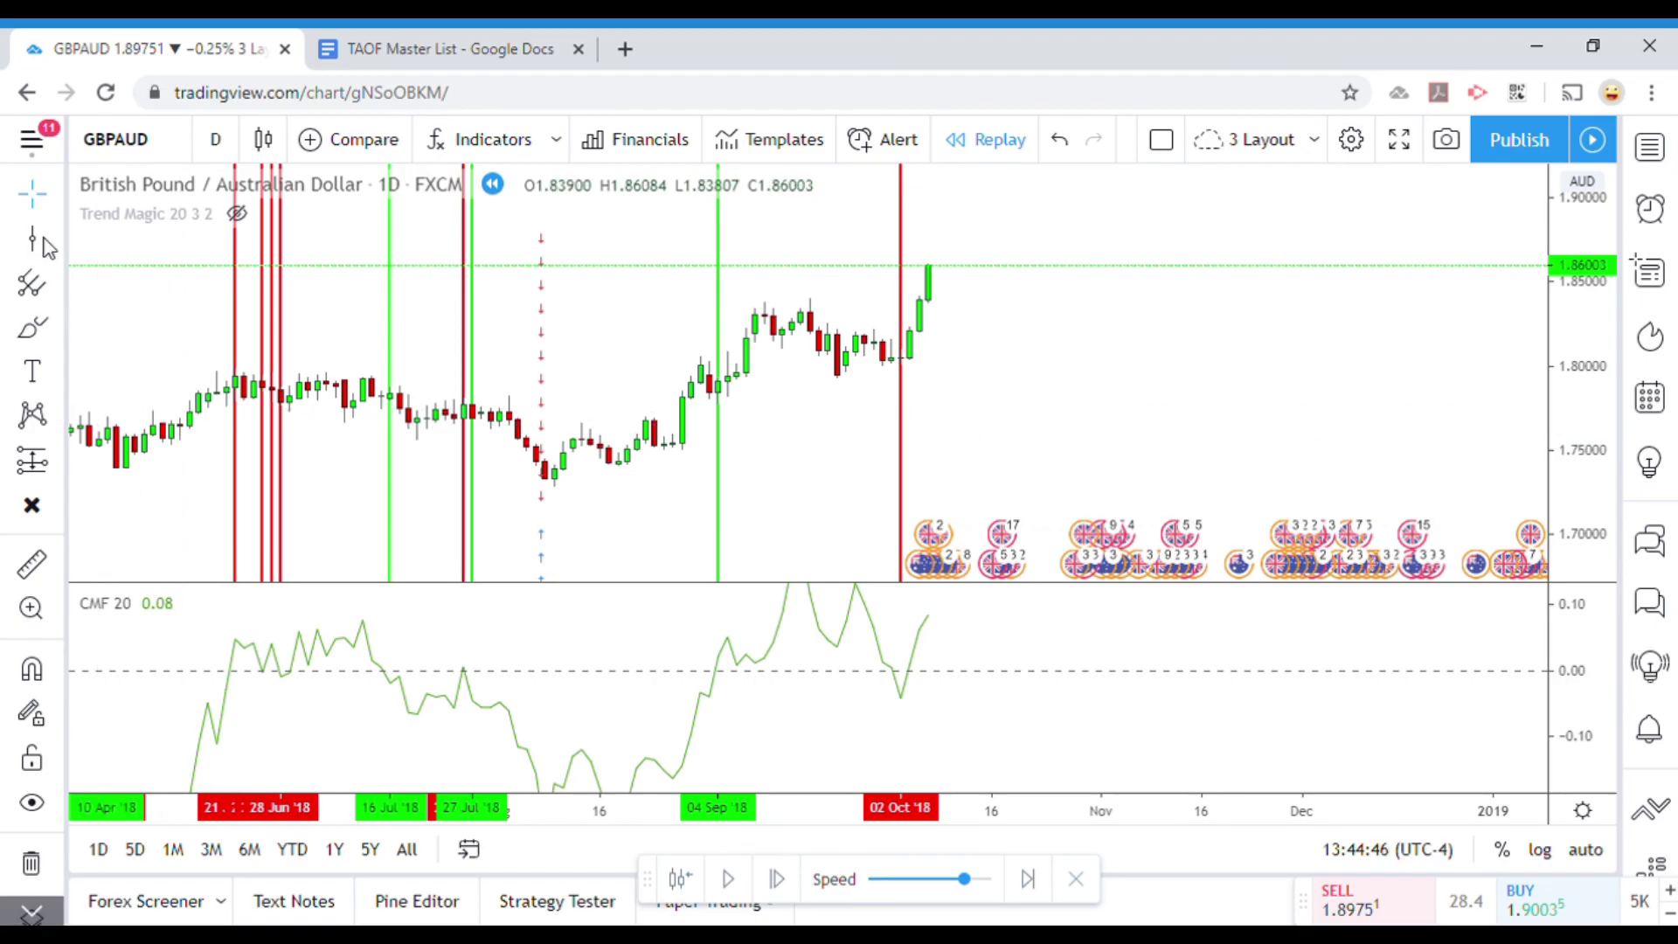
# Play and pause the replay forward into late December 2018.
pyautogui.click(729, 879)
pyautogui.click(734, 883)
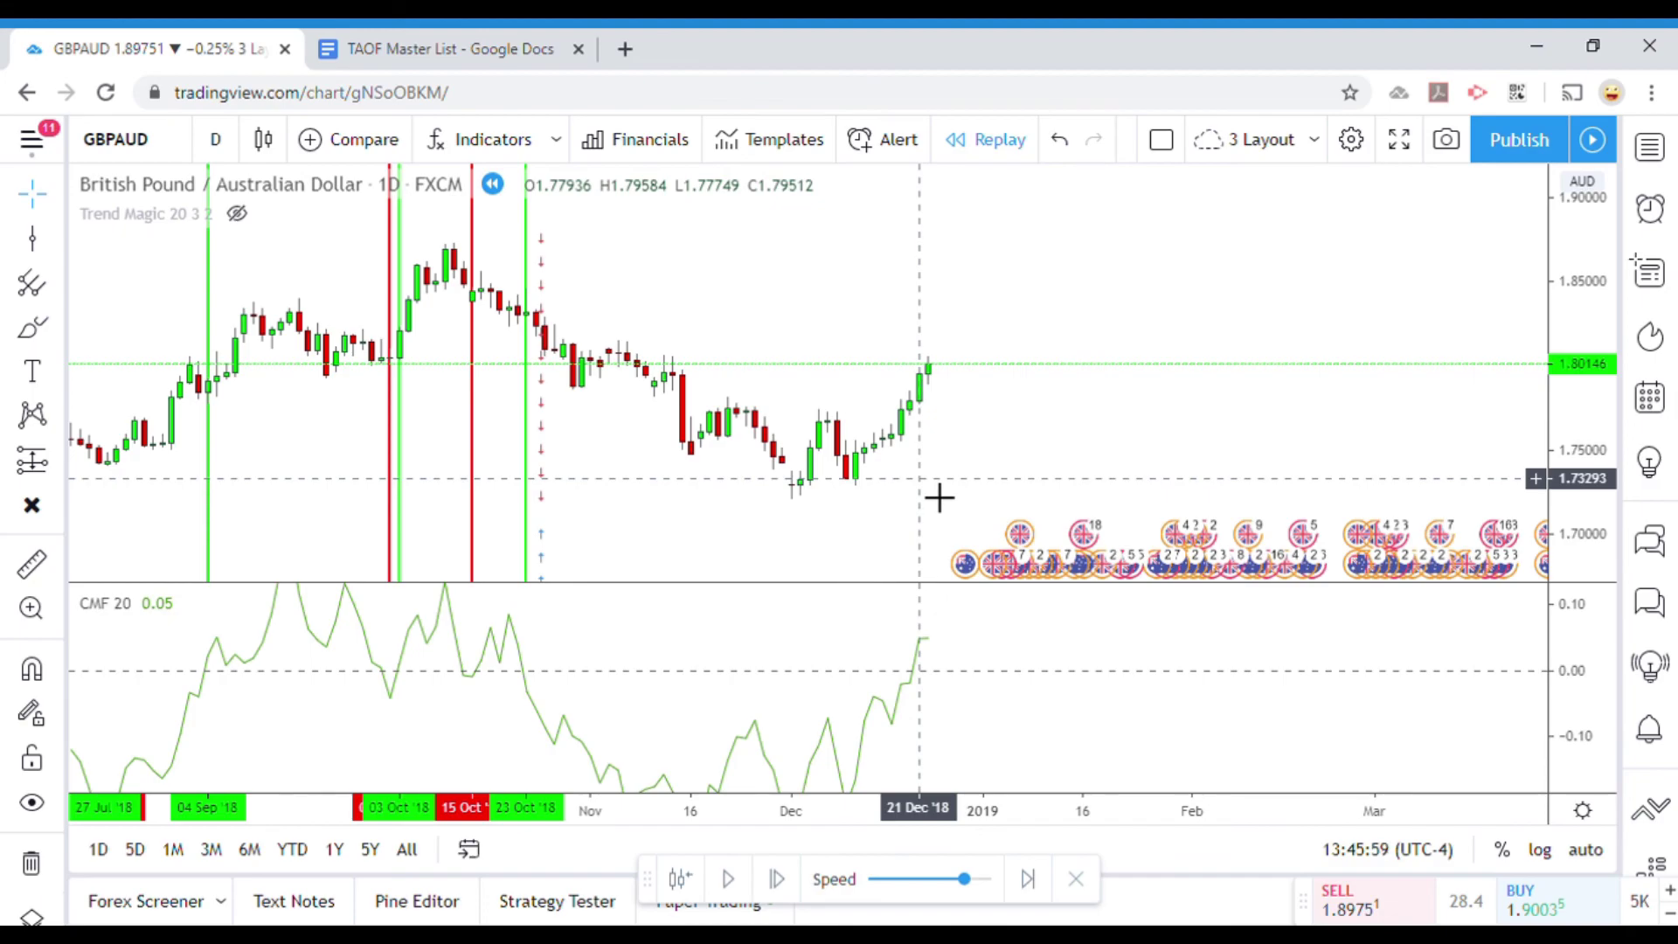
pyautogui.click(735, 880)
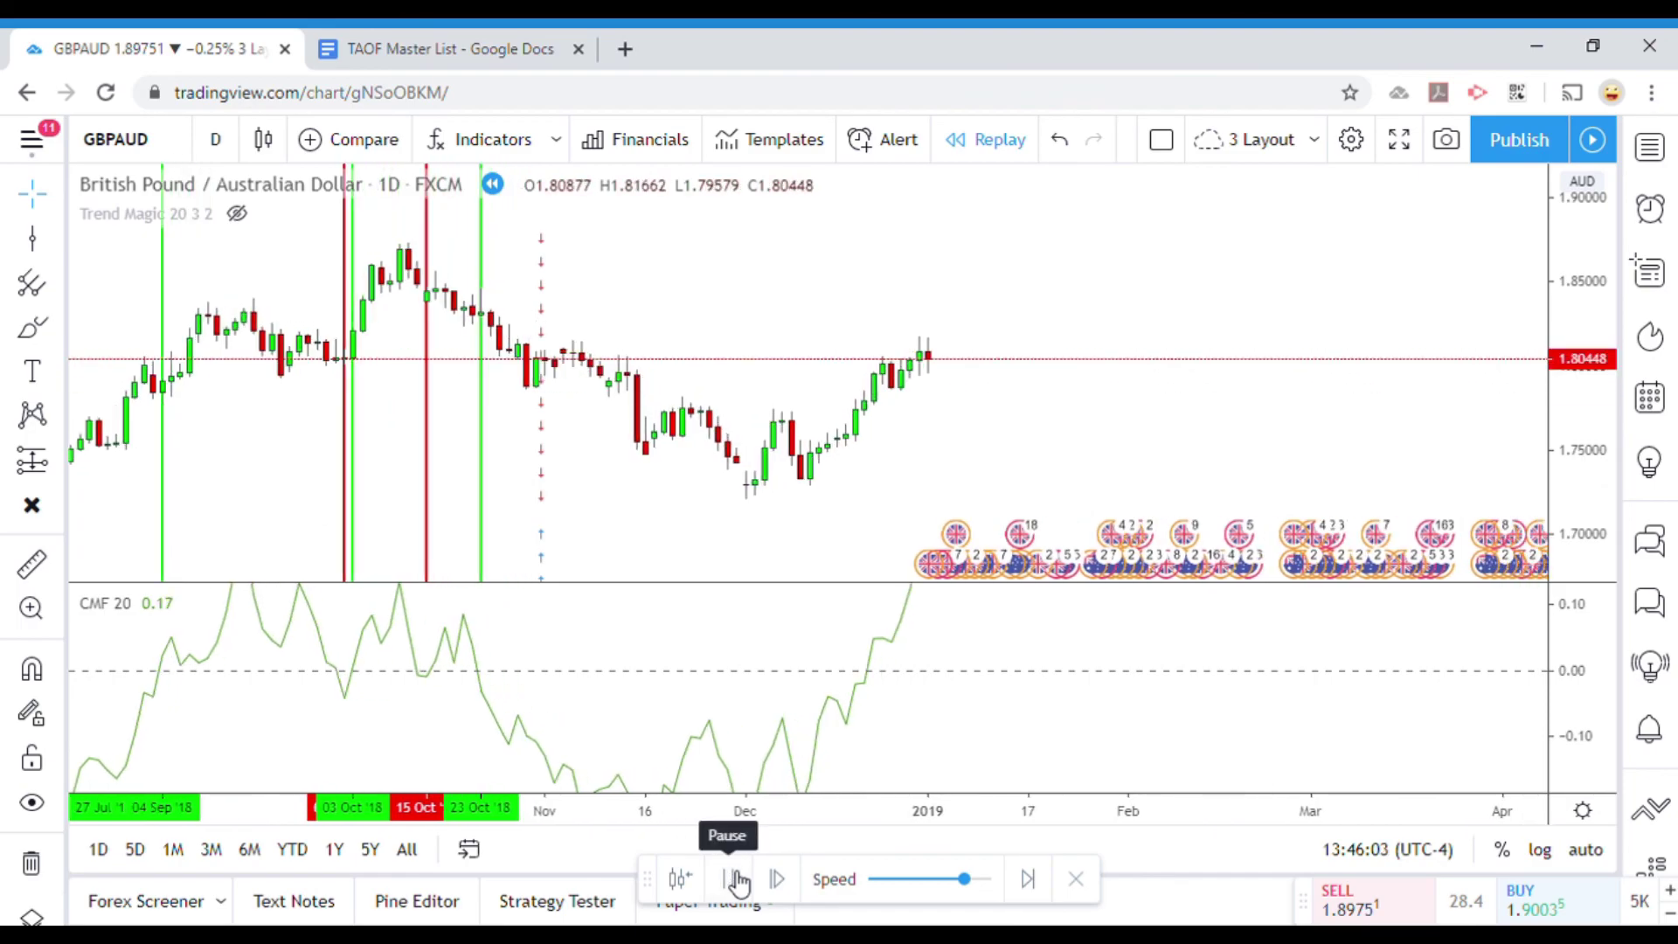
pyautogui.click(735, 879)
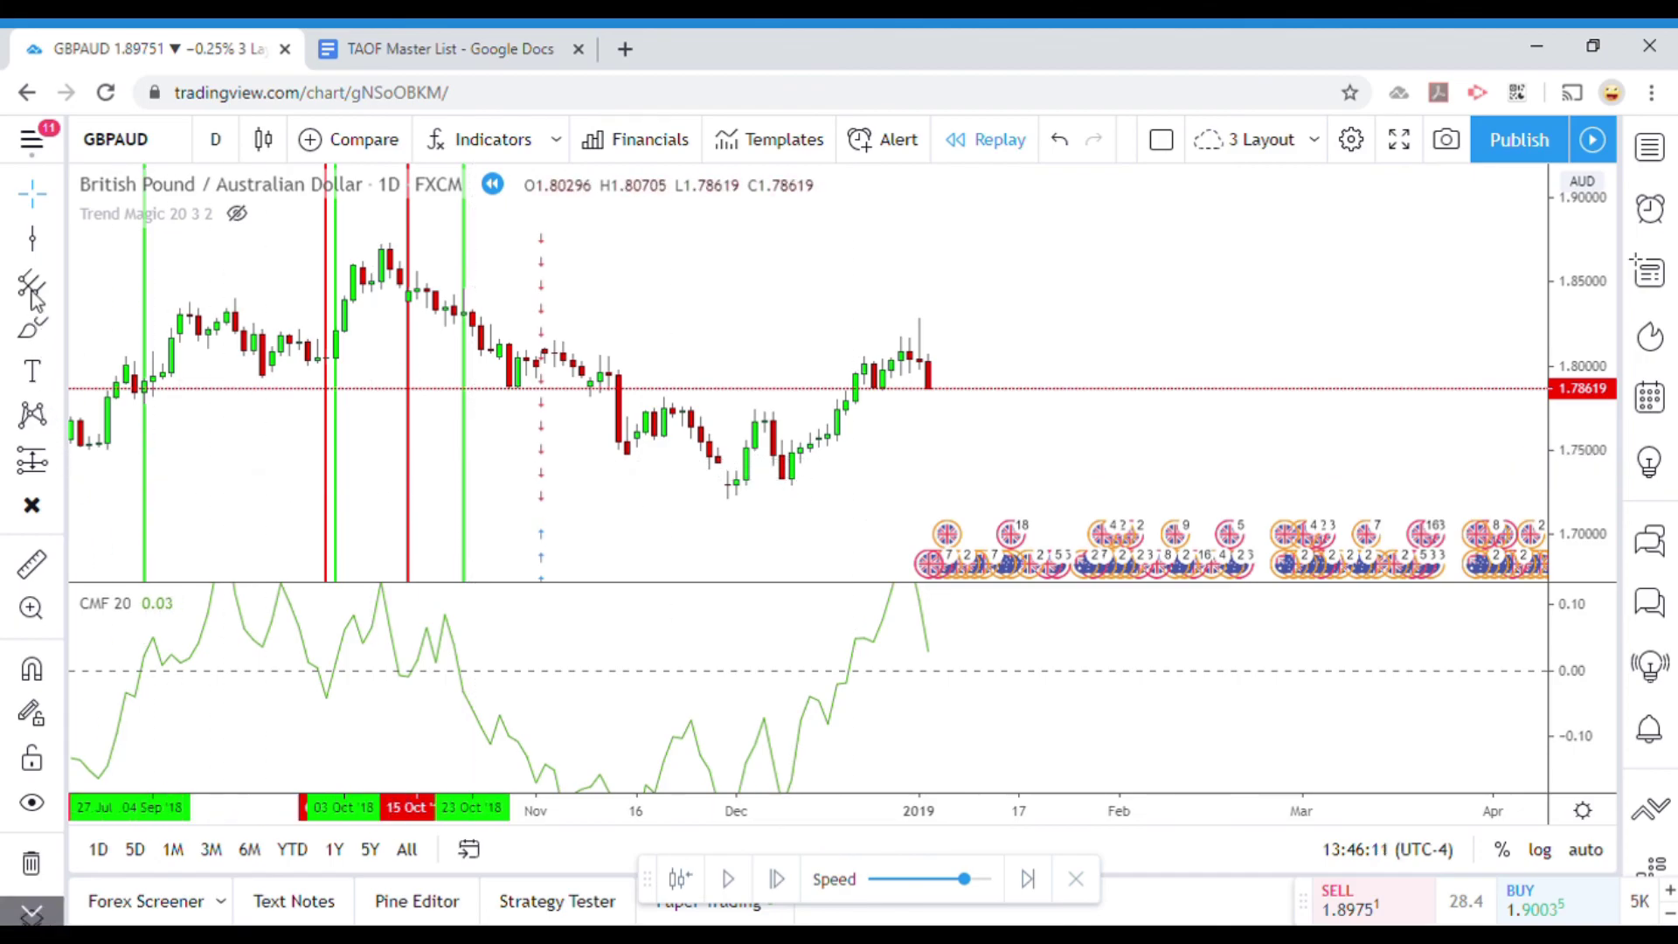
# Measure the move from 20 Dec '18 and draw a green vertical line at 21 Dec.
pyautogui.click(32, 564)
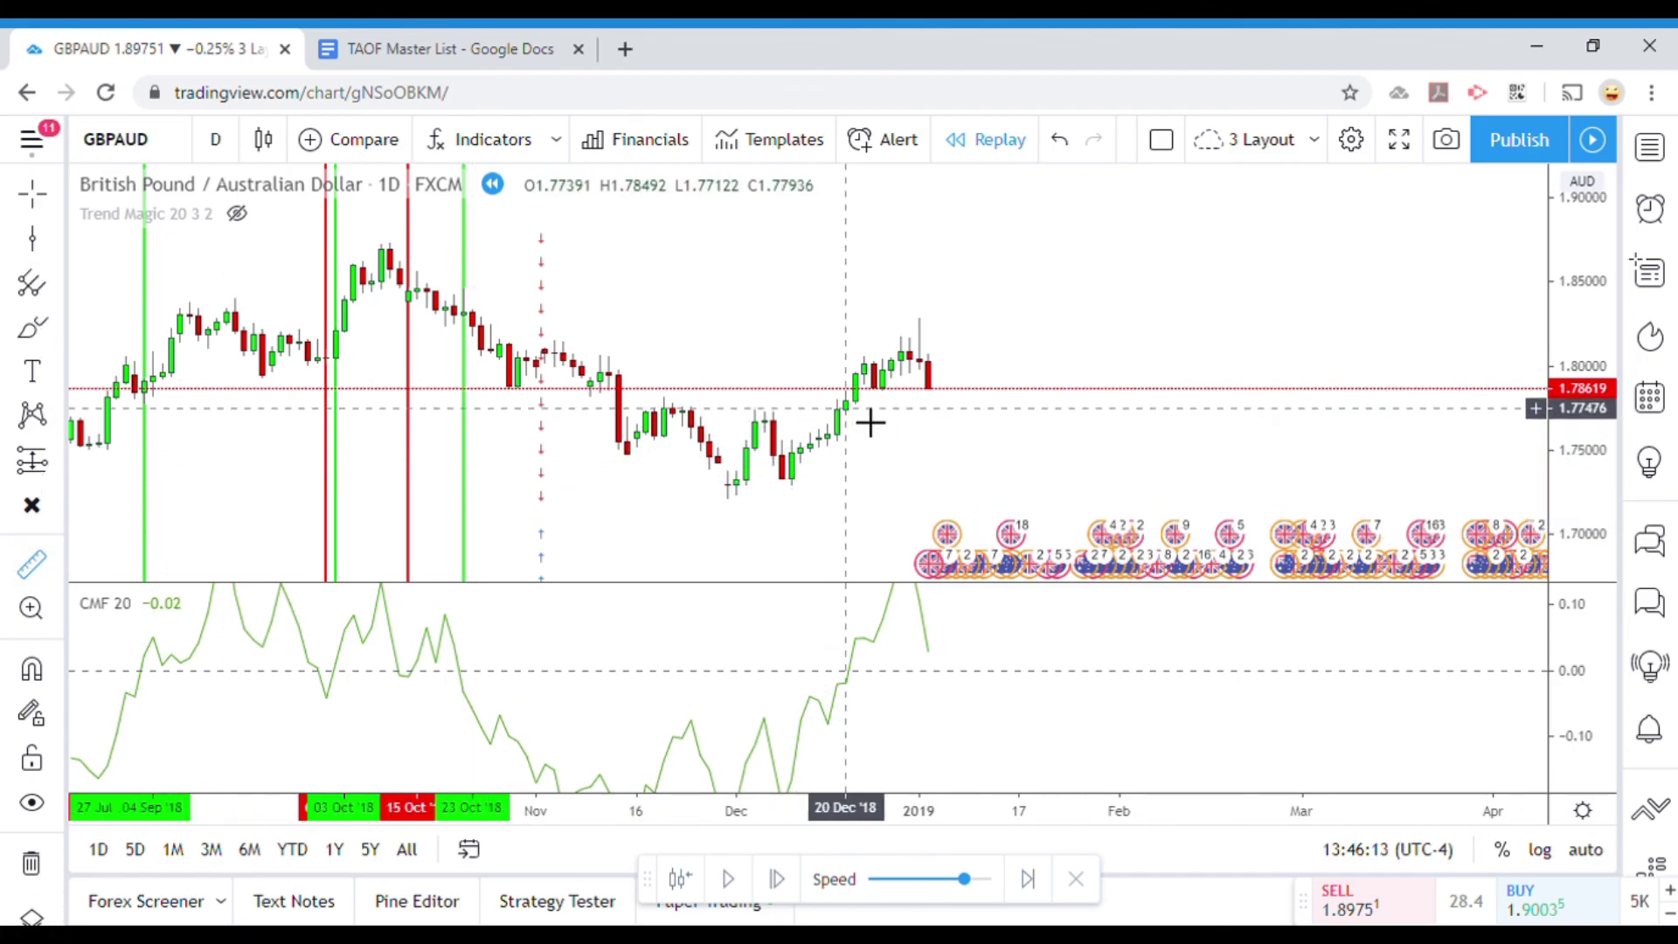
pyautogui.click(855, 400)
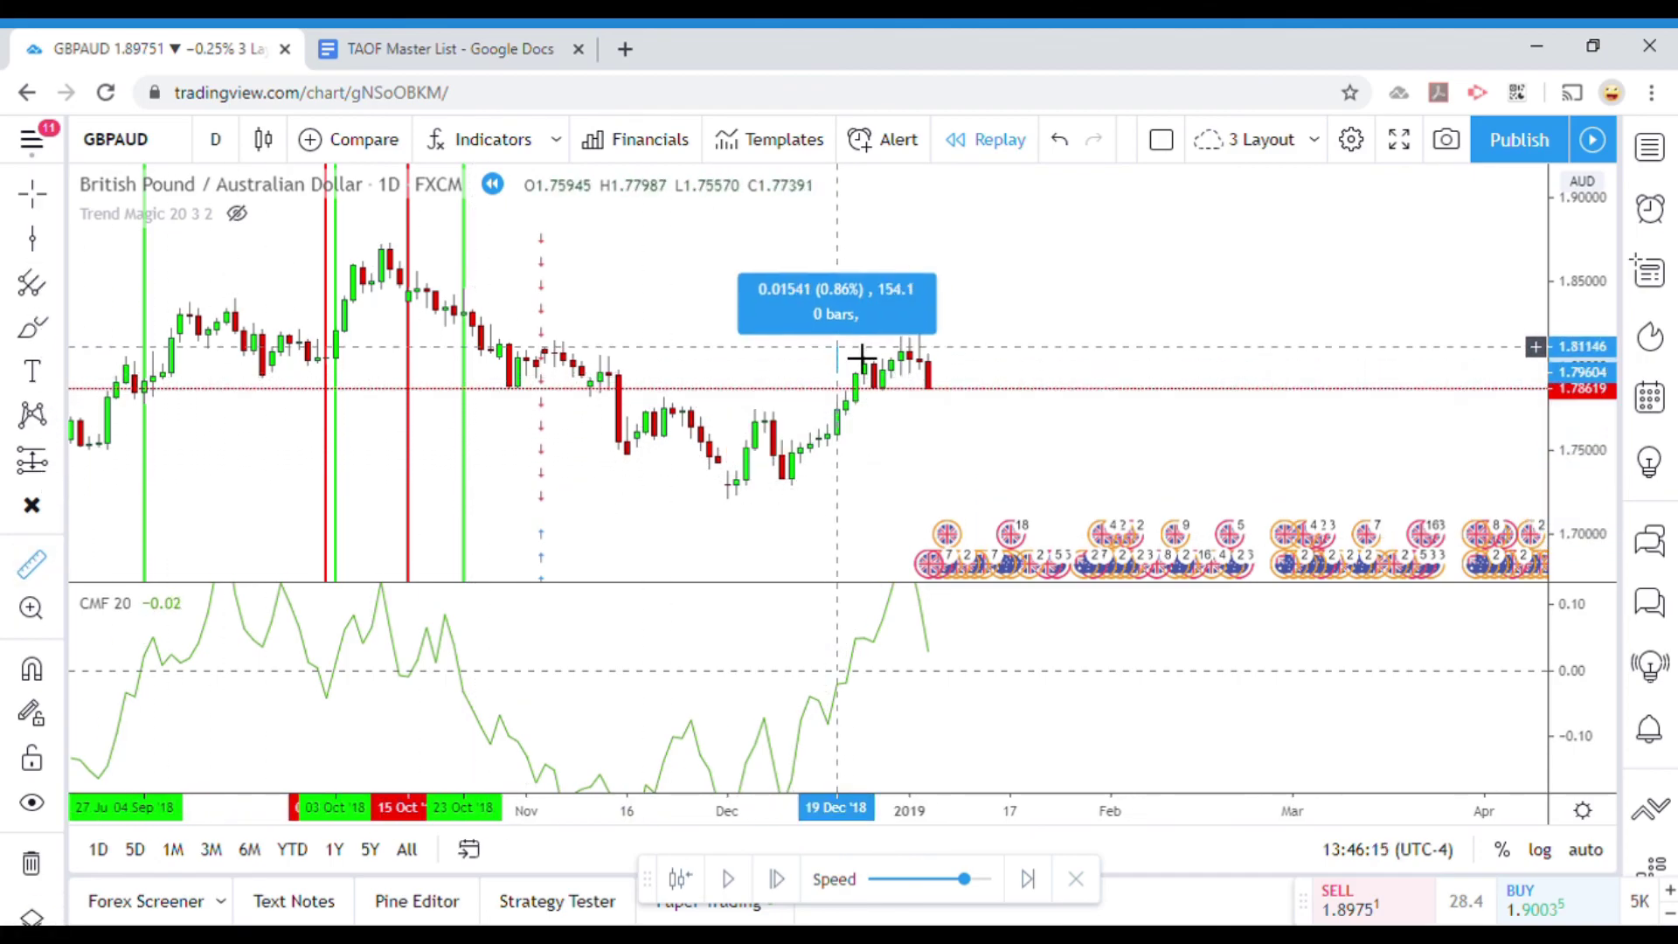
pyautogui.click(860, 320)
pyautogui.click(928, 532)
pyautogui.click(31, 237)
pyautogui.click(835, 511)
pyautogui.click(868, 524)
pyautogui.click(972, 521)
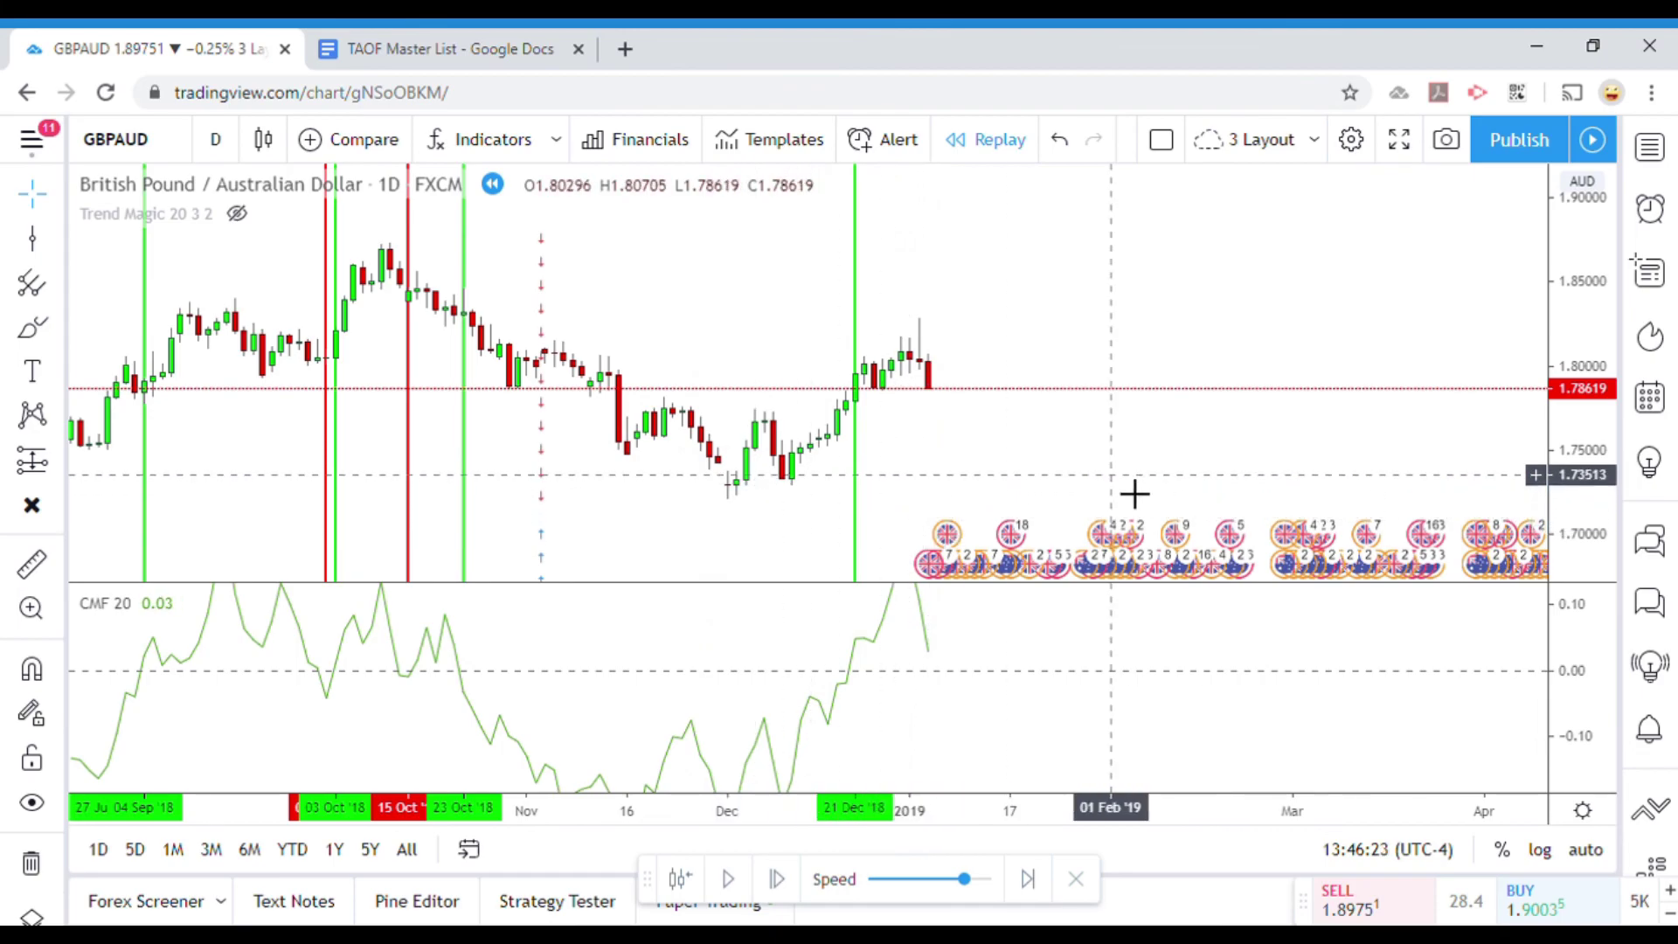
# Frame the 2018 red and green trade lines and compress the CMF pane's scale.
pyautogui.scroll(-5, 1134, 494)
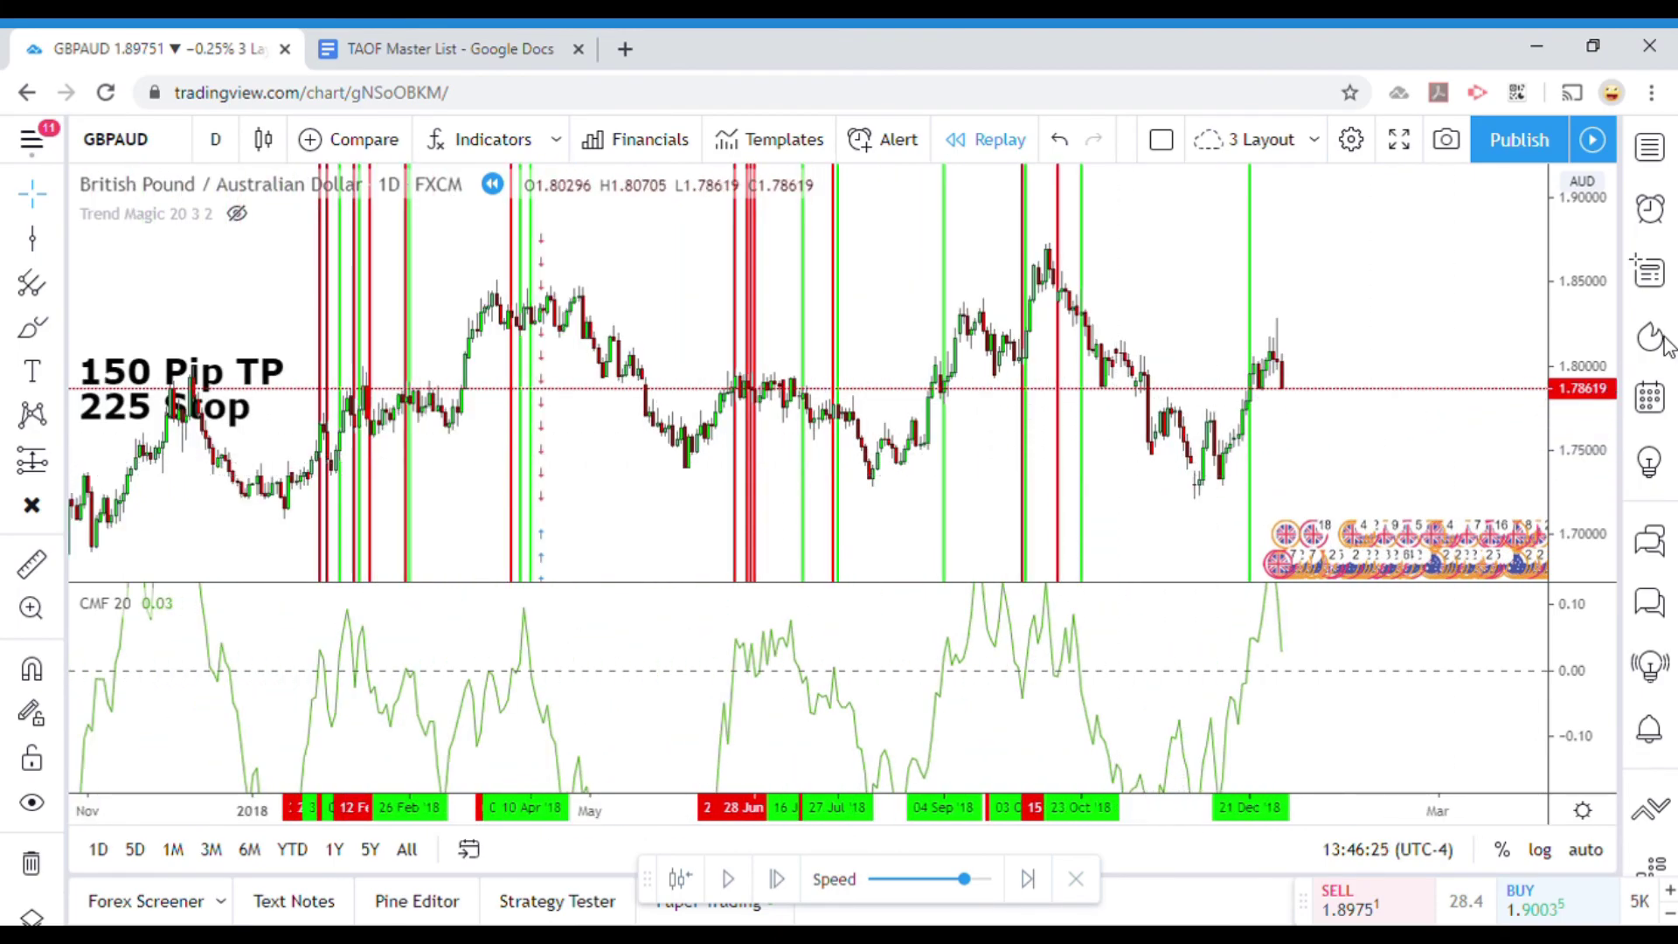
pyautogui.scroll(3, 1261, 481)
pyautogui.moveTo(1266, 475); pyautogui.dragTo(1520, 489)
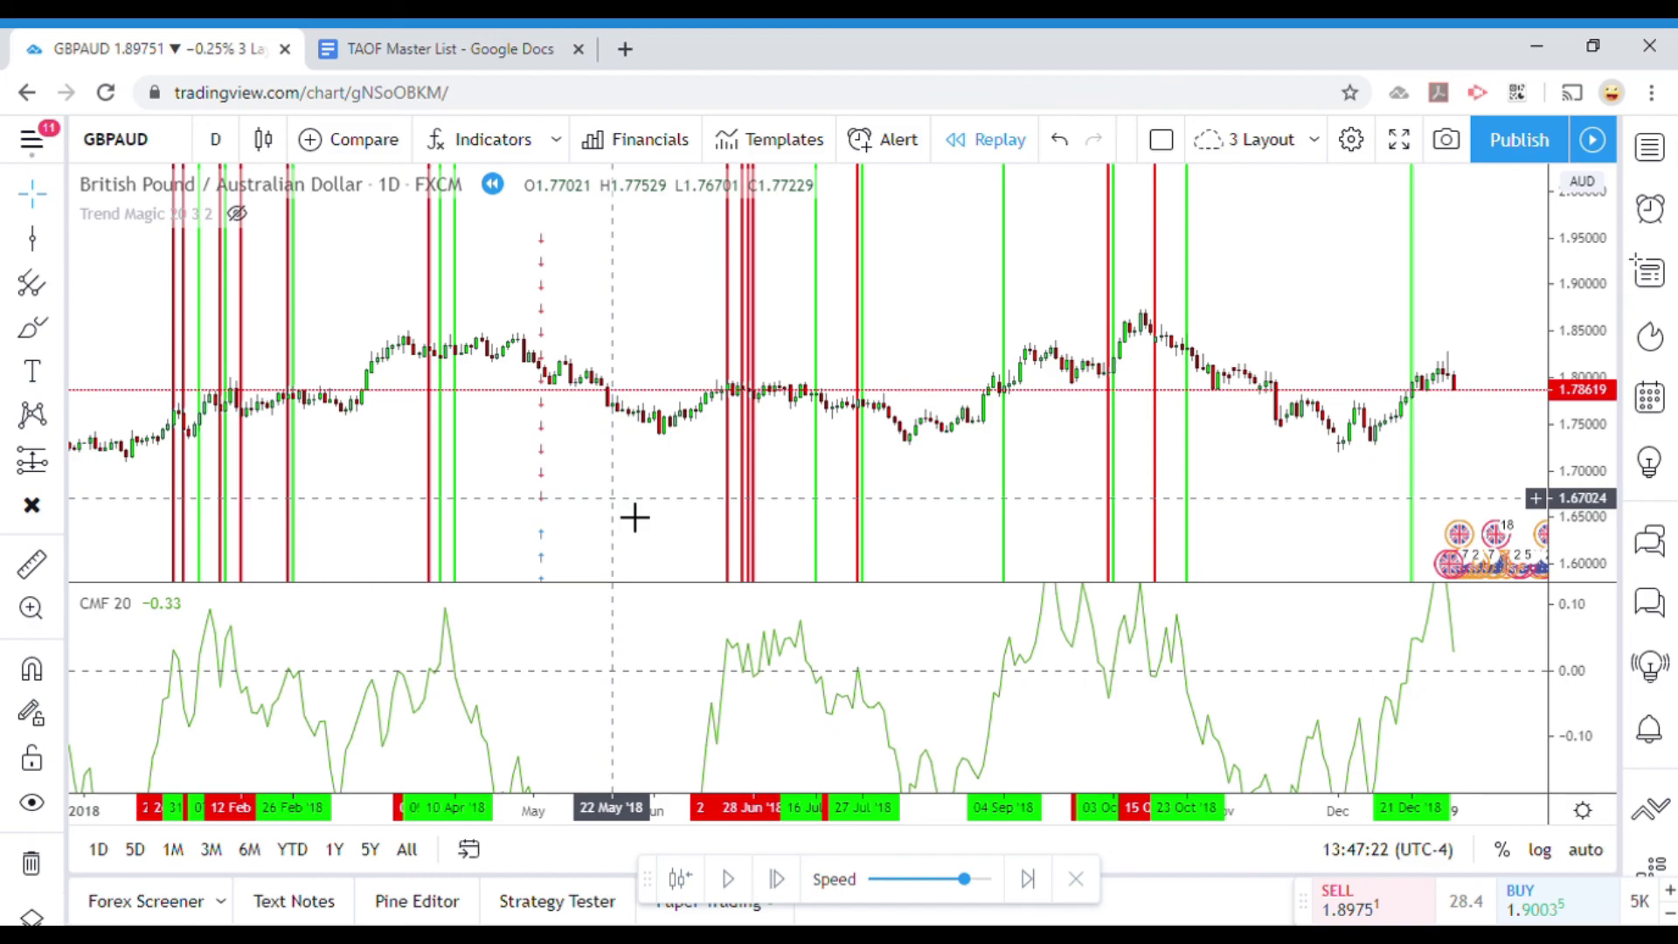
pyautogui.moveTo(1611, 691); pyautogui.dragTo(1611, 749)
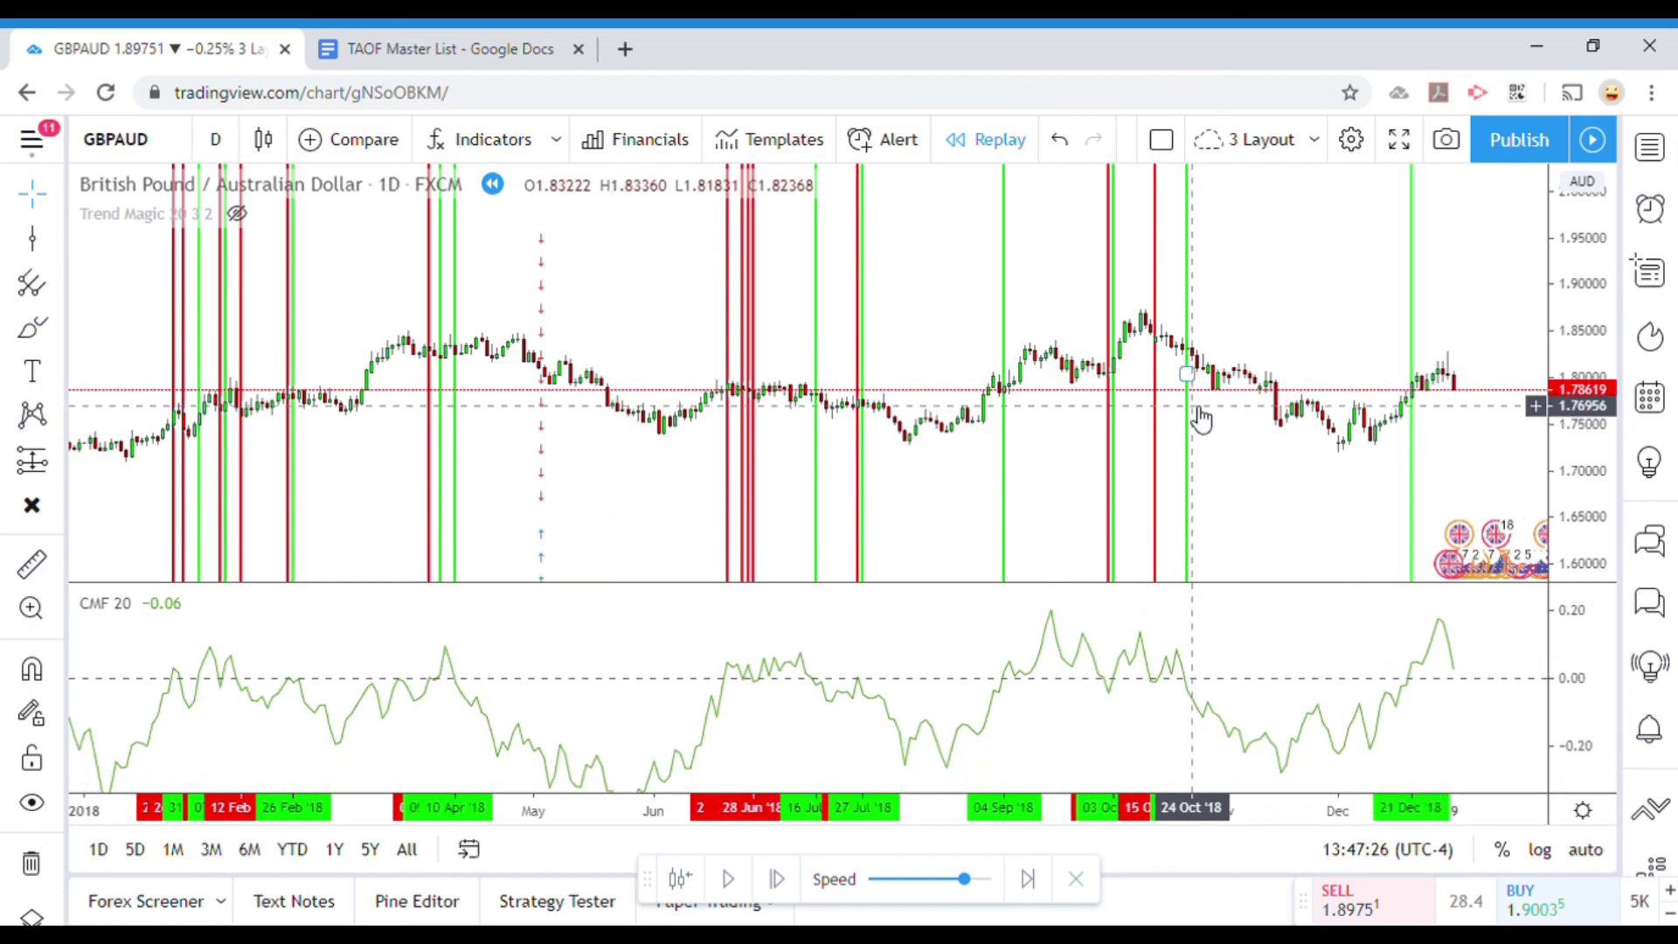